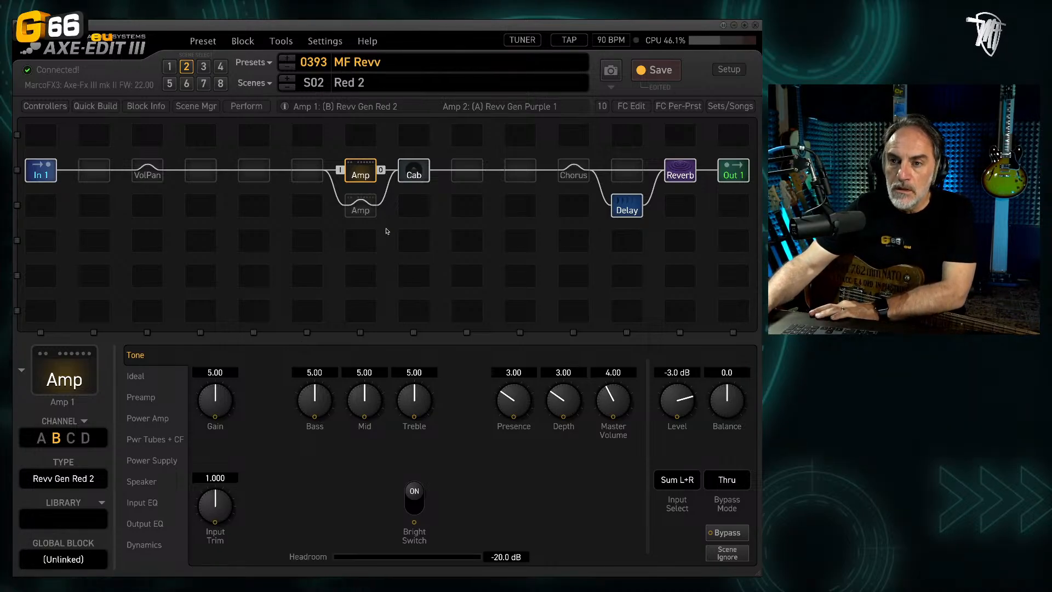
# Step: Examine the Cab block's cabinet, microphone, level and position settings
pyautogui.click(415, 173)
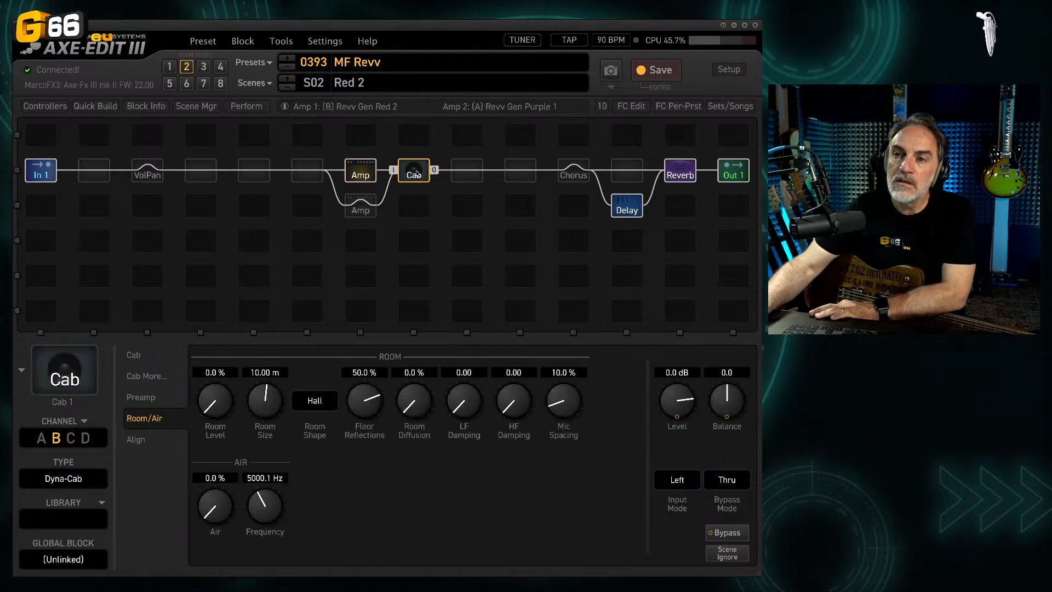
pyautogui.click(134, 355)
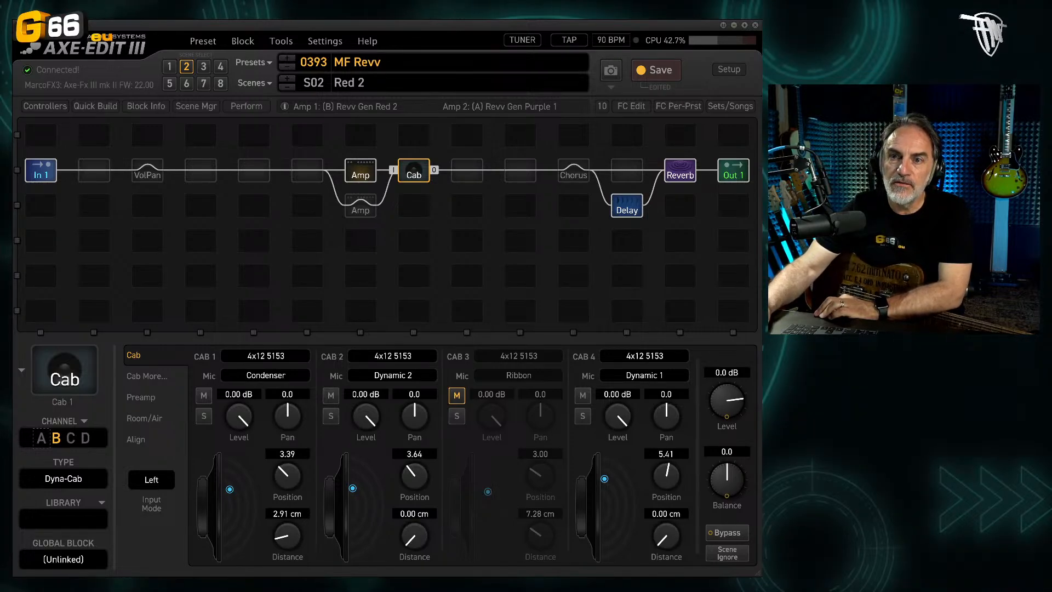
# Step: Switch to scene 1 (Red 1) and reset the current channel of the Amp 1 block
pyautogui.click(169, 67)
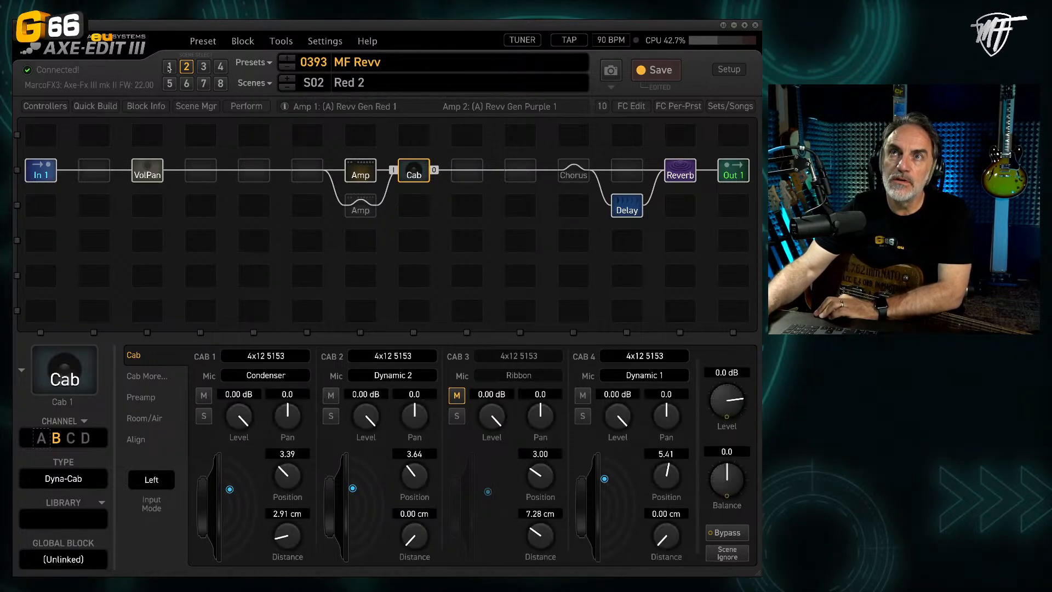
pyautogui.click(169, 66)
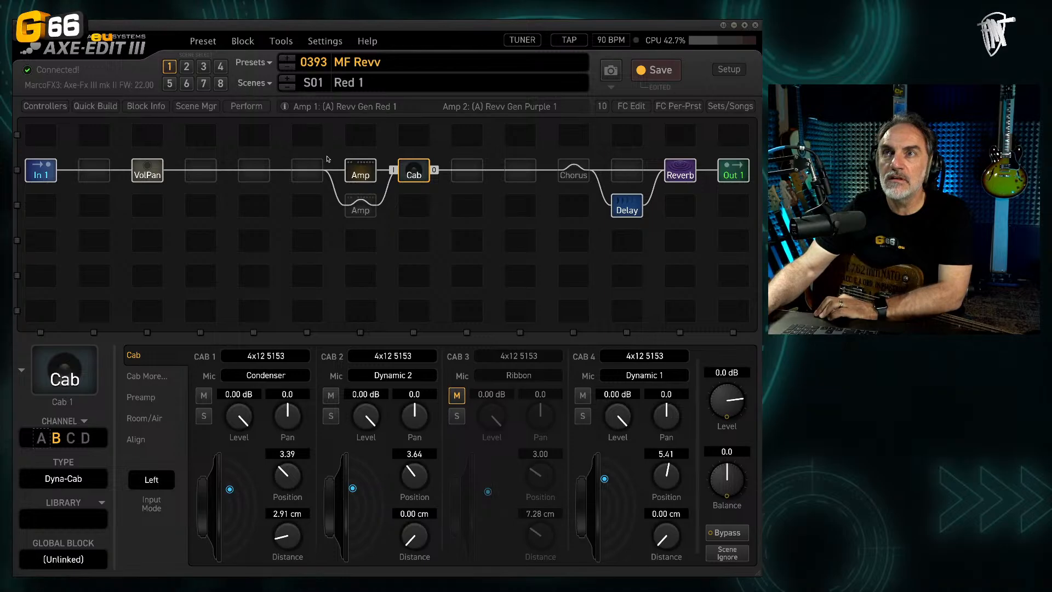
pyautogui.click(362, 176)
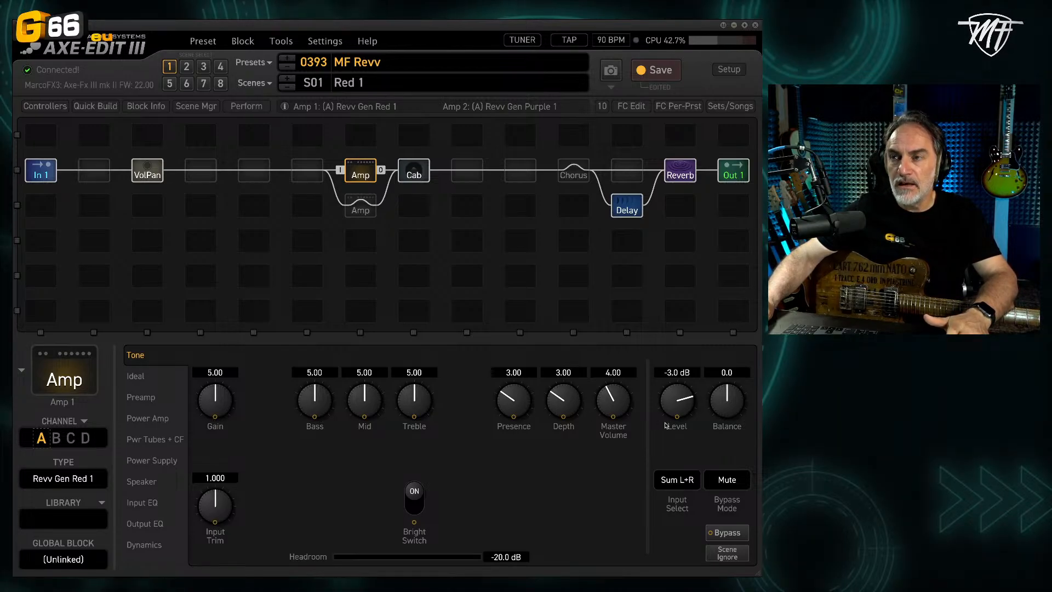
pyautogui.click(244, 41)
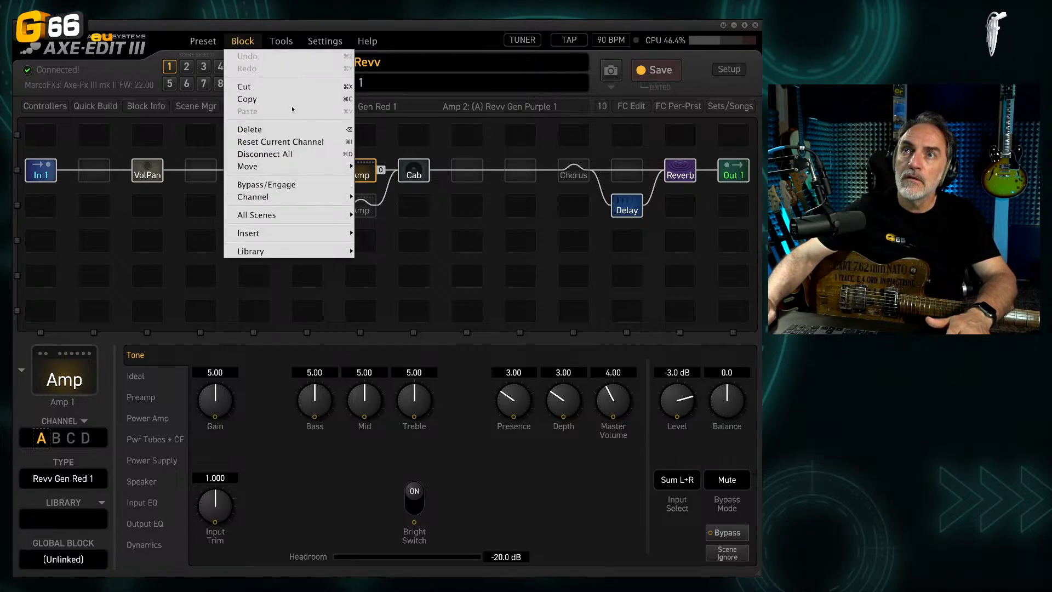
pyautogui.click(298, 142)
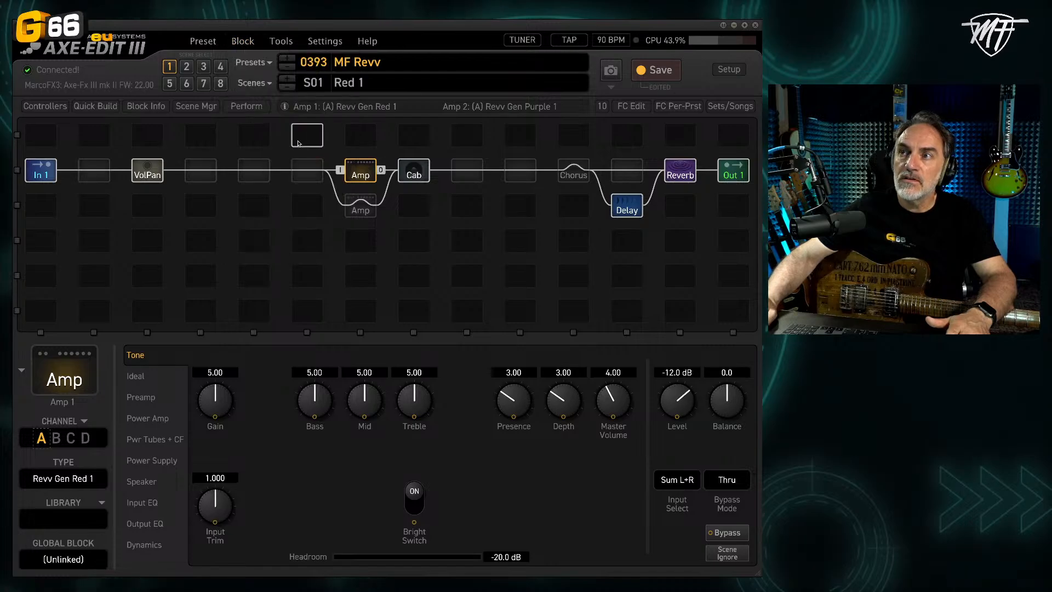
pyautogui.click(471, 453)
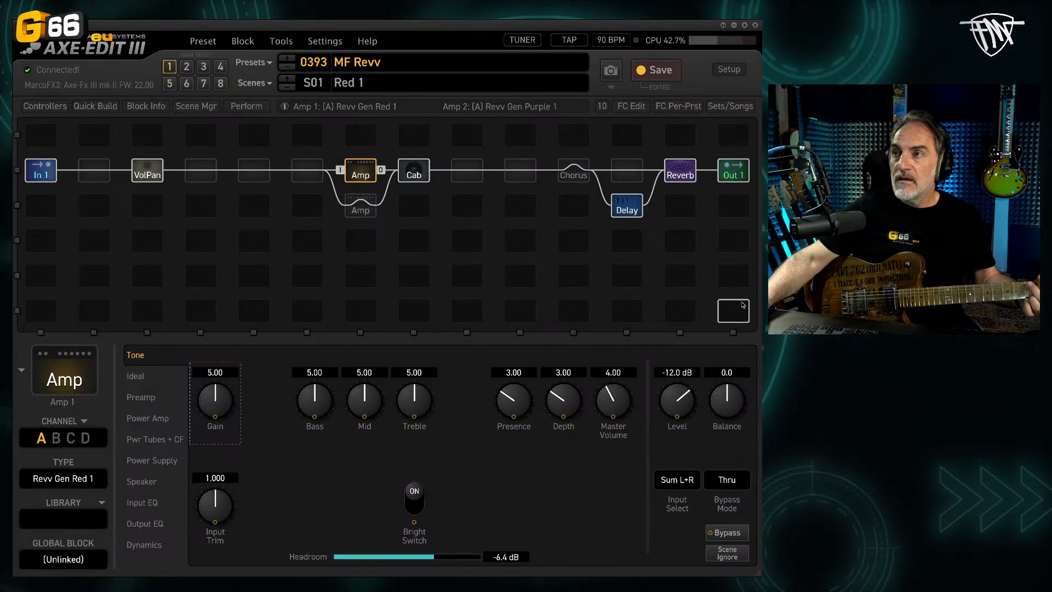
# Step: Raise the Amp 1 level for scene 1 to -1.9 dB with the Preset Leveling tool, and close the tool
pyautogui.moveTo(696, 276); pyautogui.dragTo(630, 255)
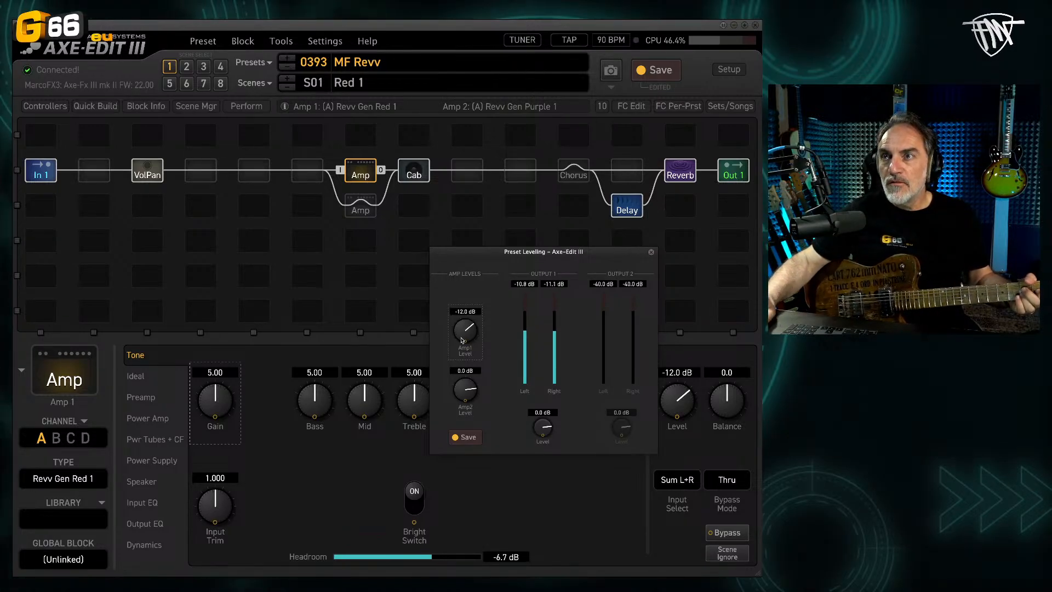
pyautogui.scroll(3, 461, 332)
pyautogui.scroll(6, 461, 332)
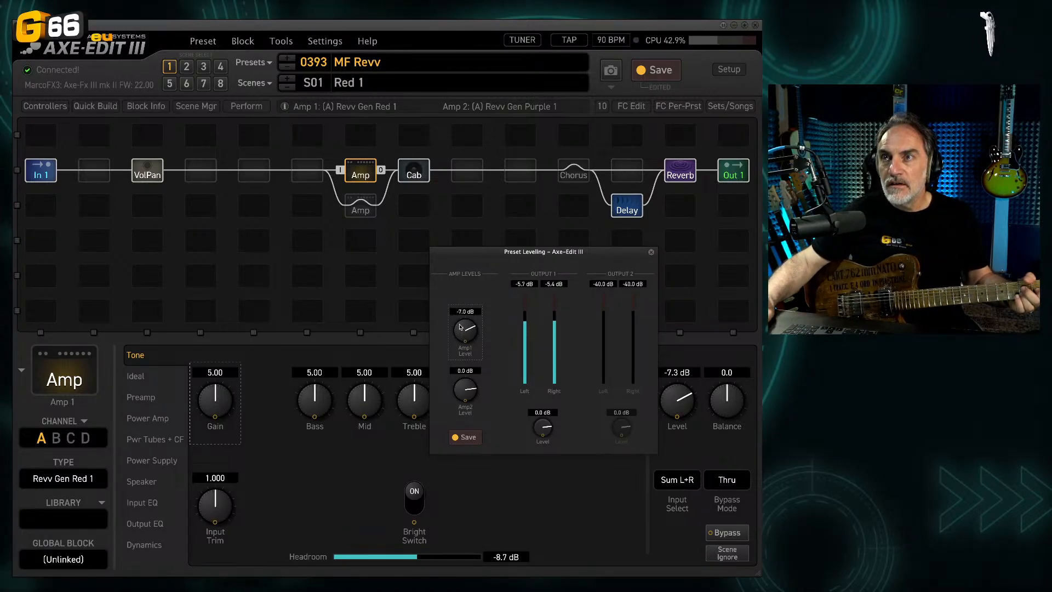
pyautogui.scroll(3, 460, 323)
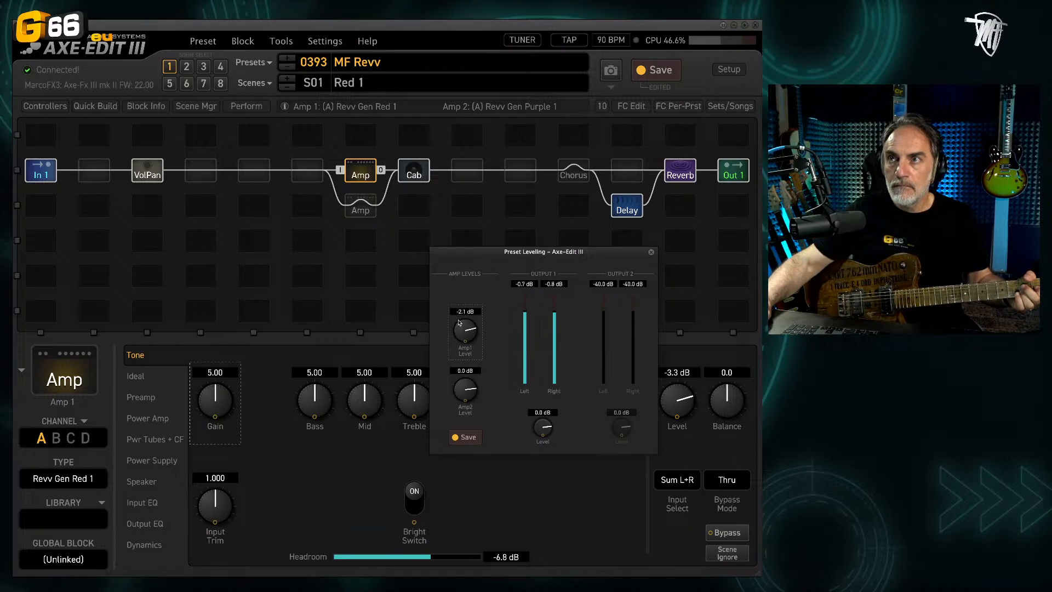
pyautogui.scroll(2, 459, 321)
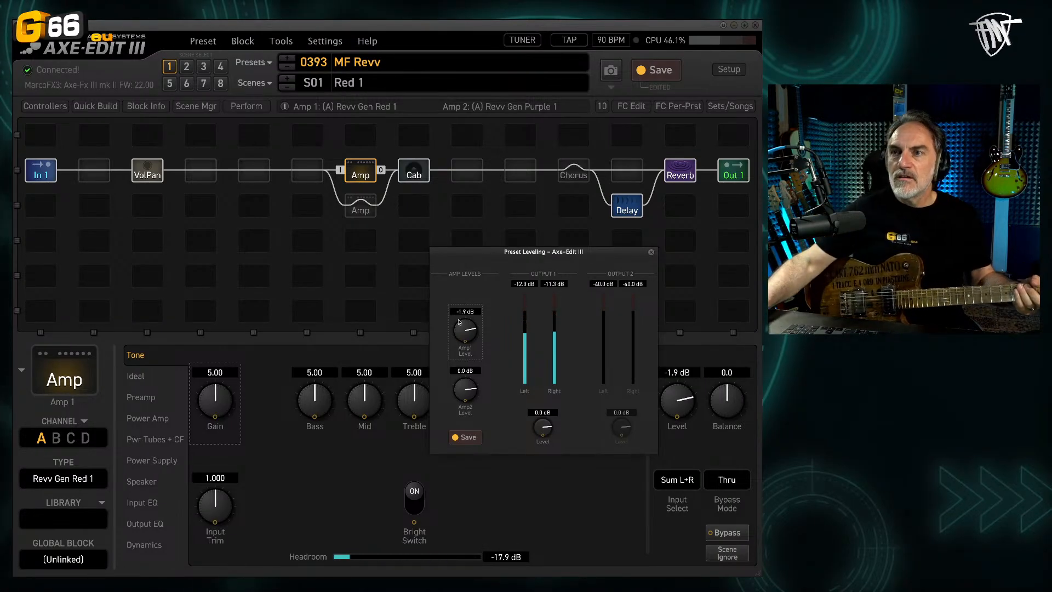
pyautogui.click(651, 253)
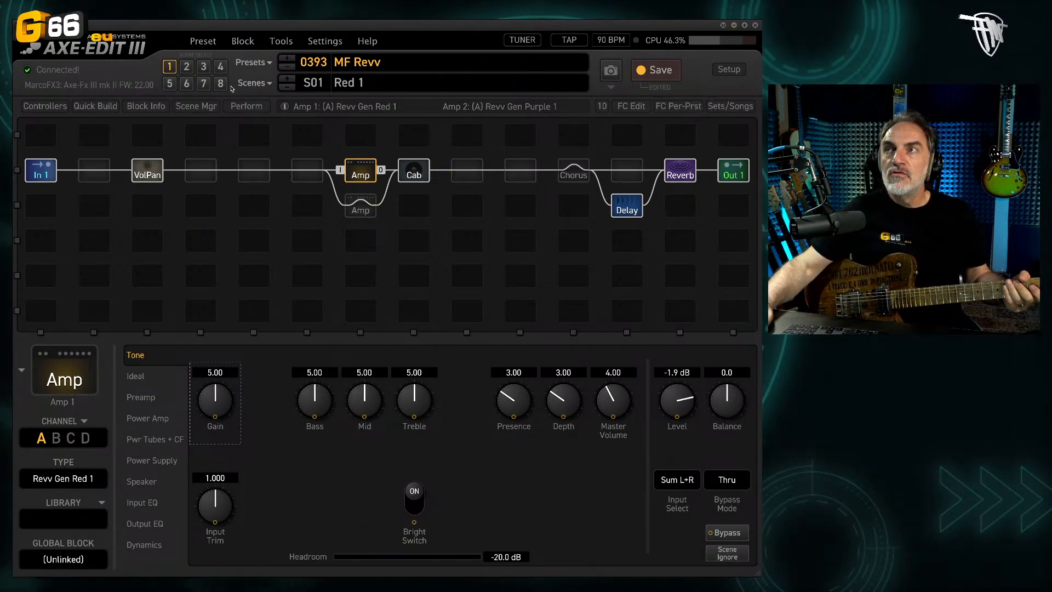
# Step: Switch between scenes 1, 2 and 3 to compare the Red 1, Red 2 and Red 3 amp sounds
pyautogui.click(186, 67)
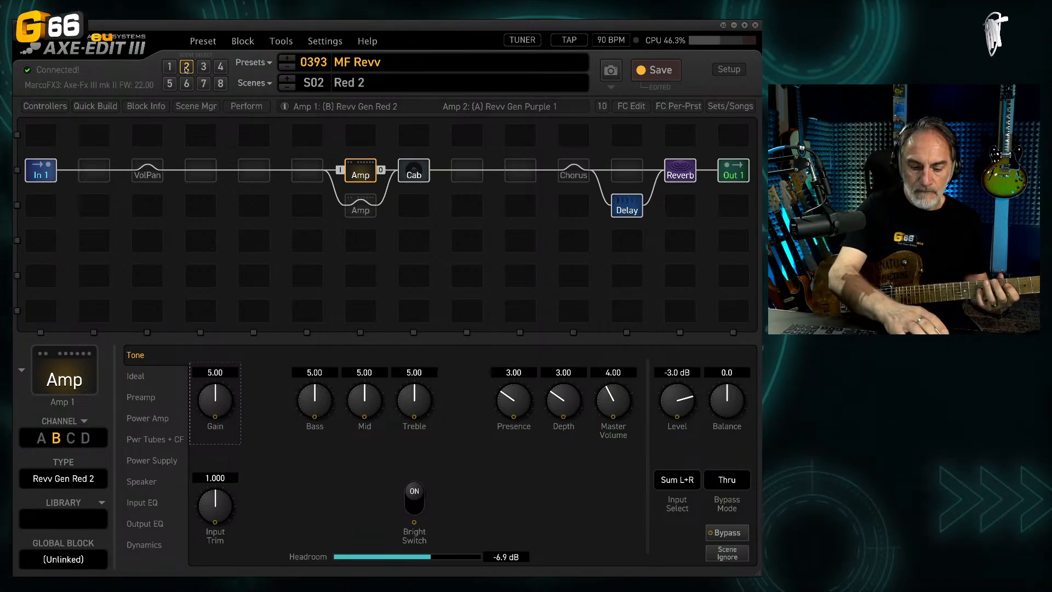
pyautogui.hotkey('ctrl', '1')
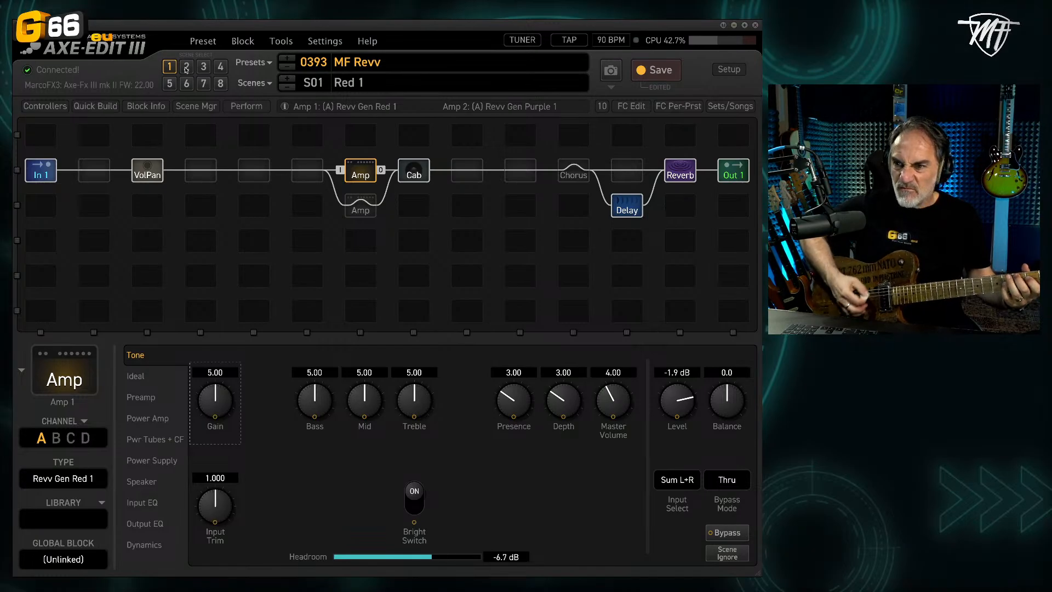
pyautogui.click(186, 69)
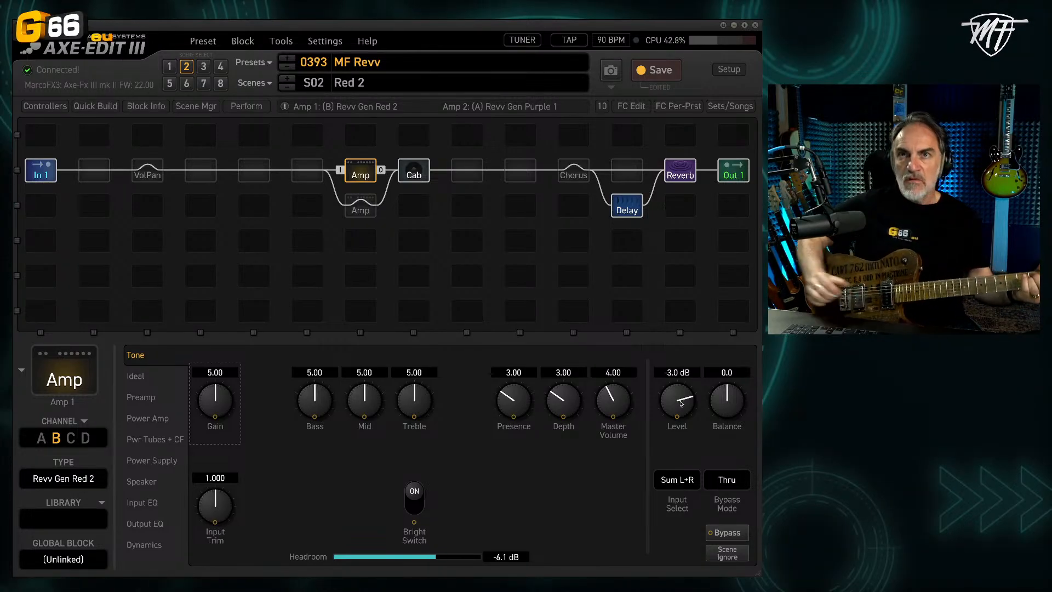
pyautogui.click(203, 67)
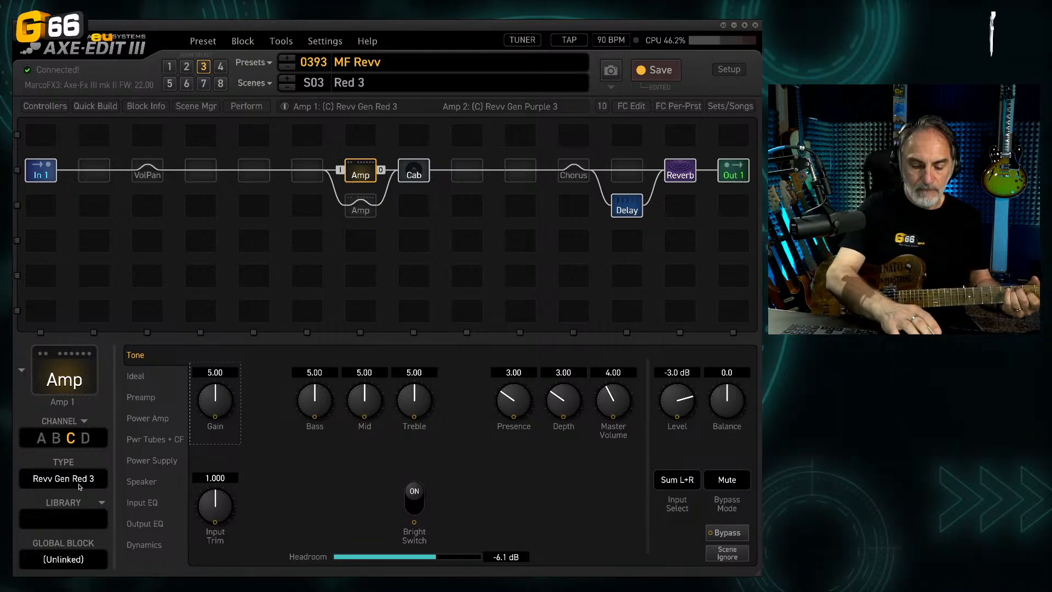
pyautogui.hotkey('ctrl', '2')
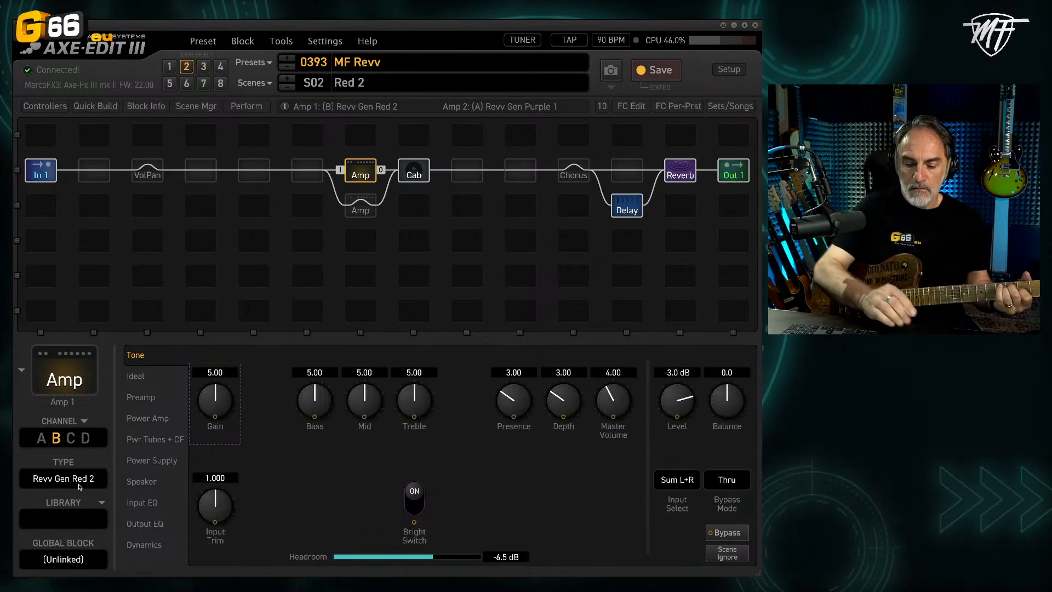
# Step: In scene 3 (Red 3), set the Amp 1 level to -1.9 dB with the Preset Leveling tool
pyautogui.hotkey('ctrl', '3')
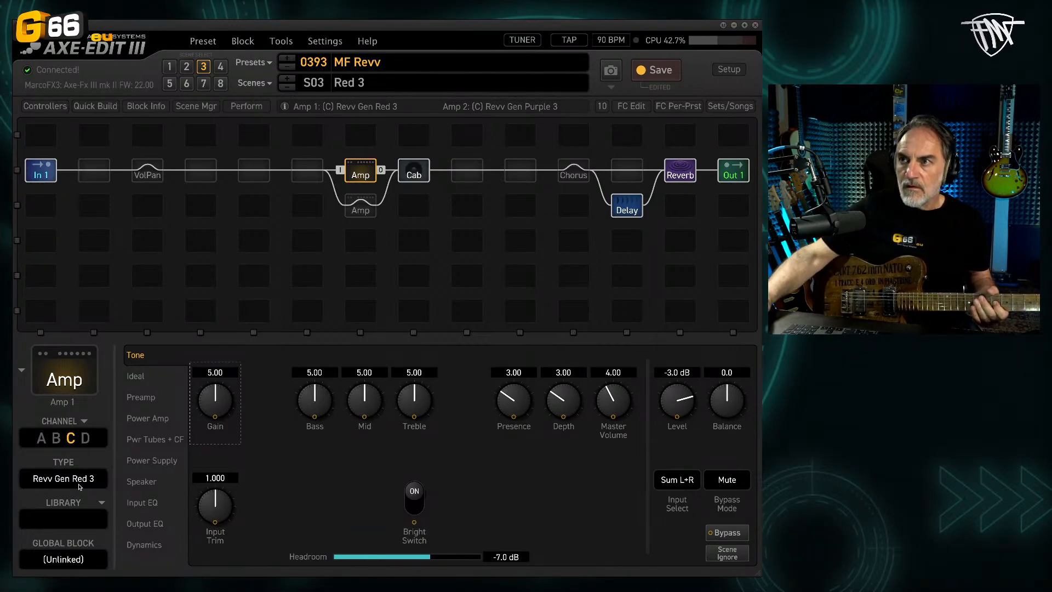
pyautogui.hotkey('ctrl', 'l')
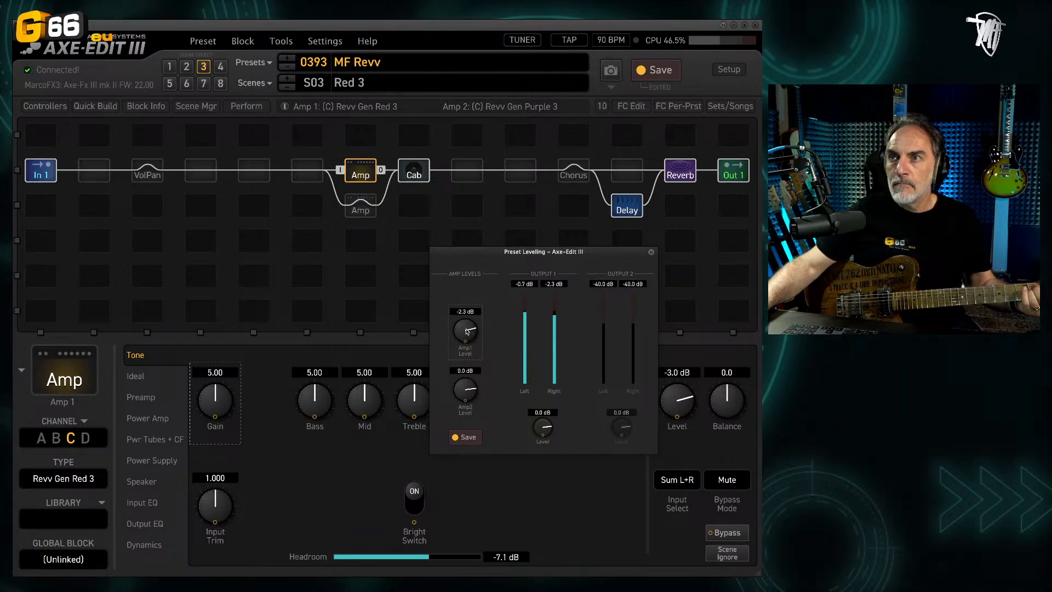
pyautogui.moveTo(467, 329); pyautogui.dragTo(466, 328)
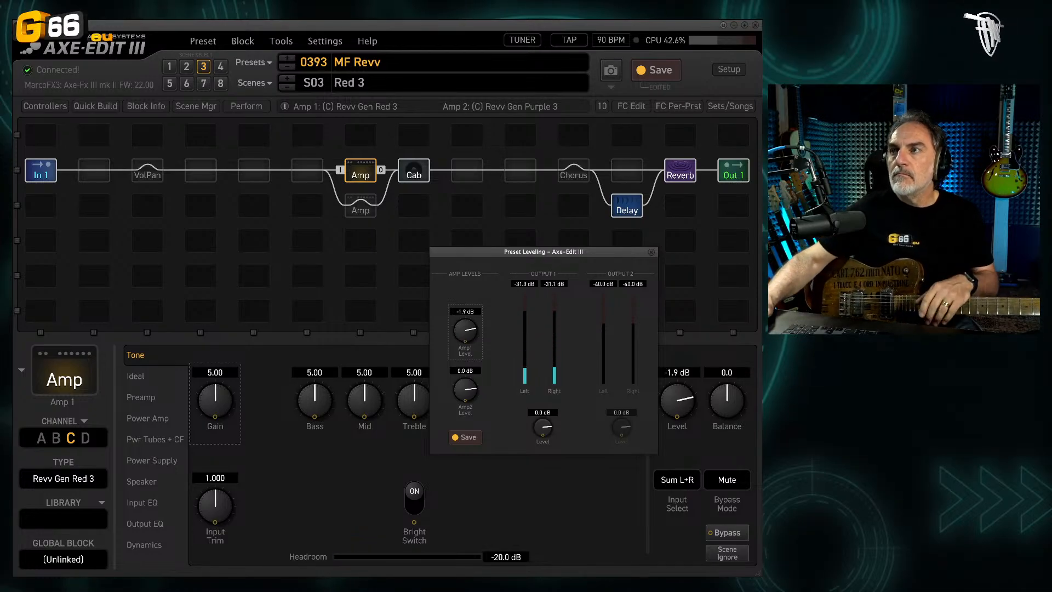
pyautogui.click(505, 481)
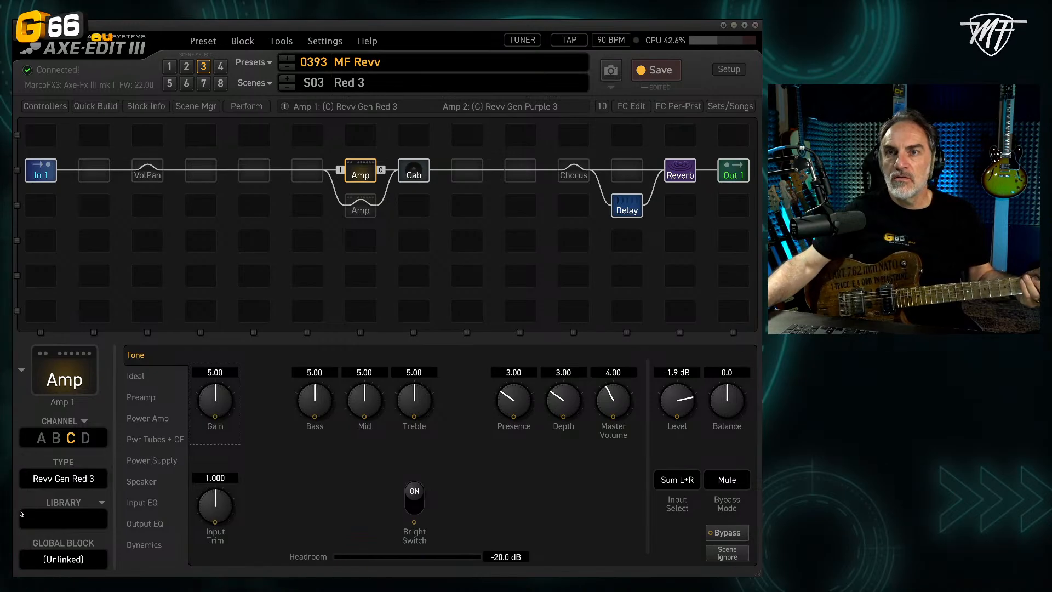
# Step: Try the Friedman BE C45 type on Amp 1's channel C and restore Revv Gen Red 3
pyautogui.click(73, 480)
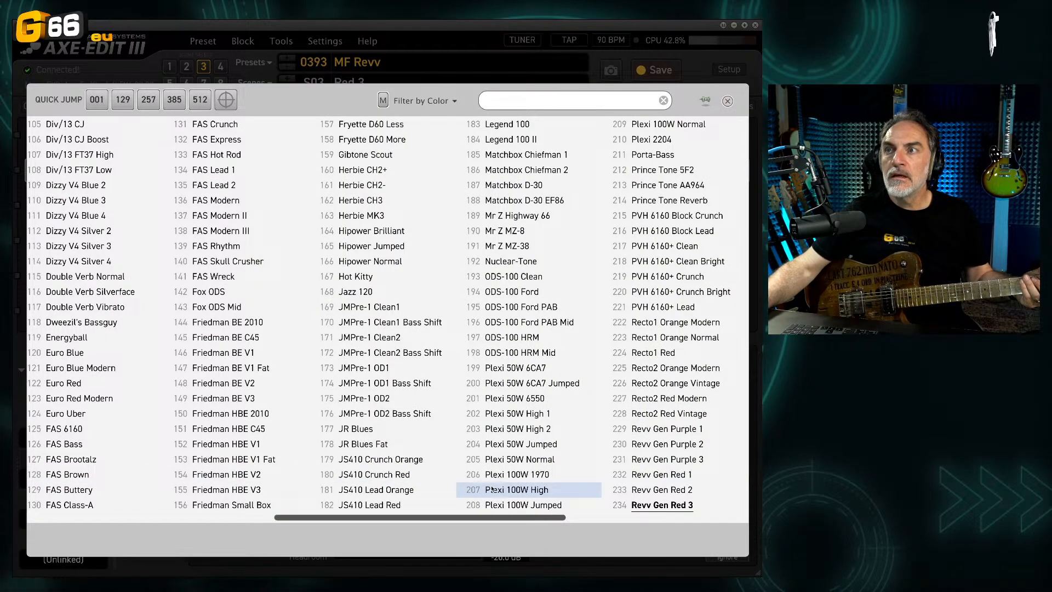
pyautogui.click(245, 344)
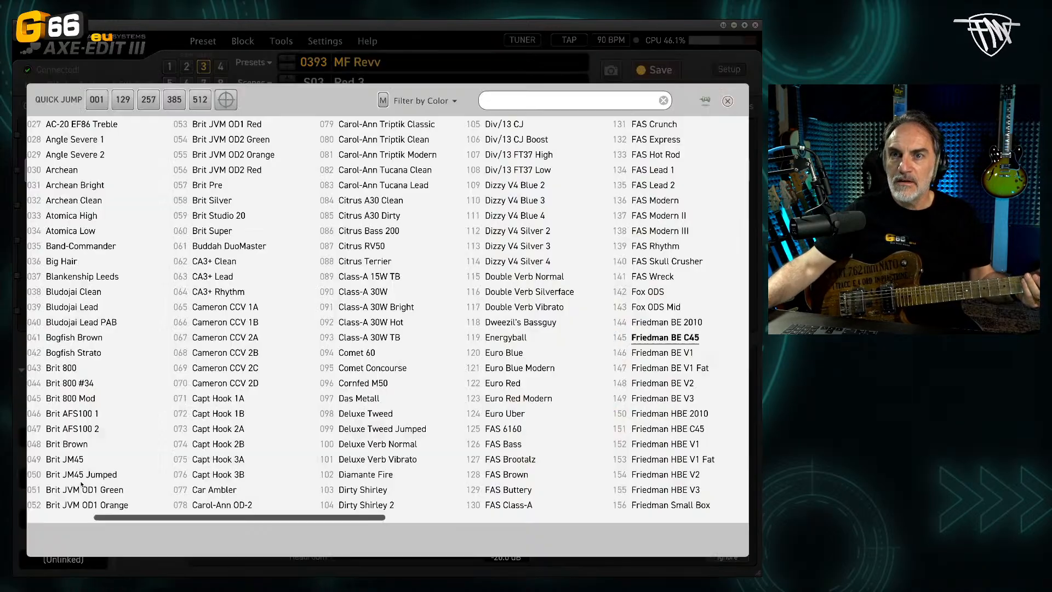
pyautogui.click(77, 482)
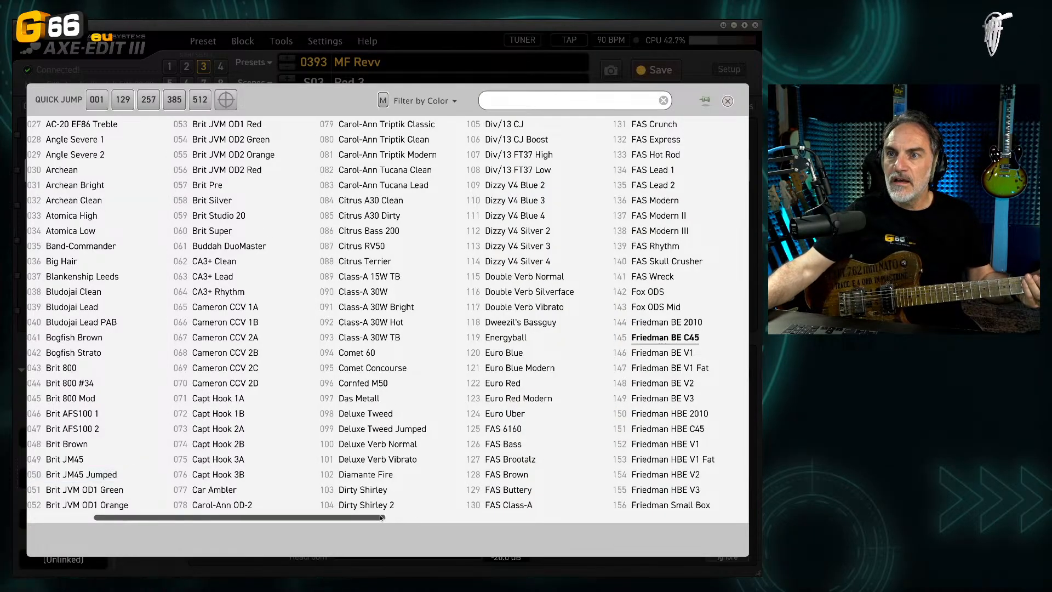
pyautogui.moveTo(382, 518); pyautogui.dragTo(586, 520)
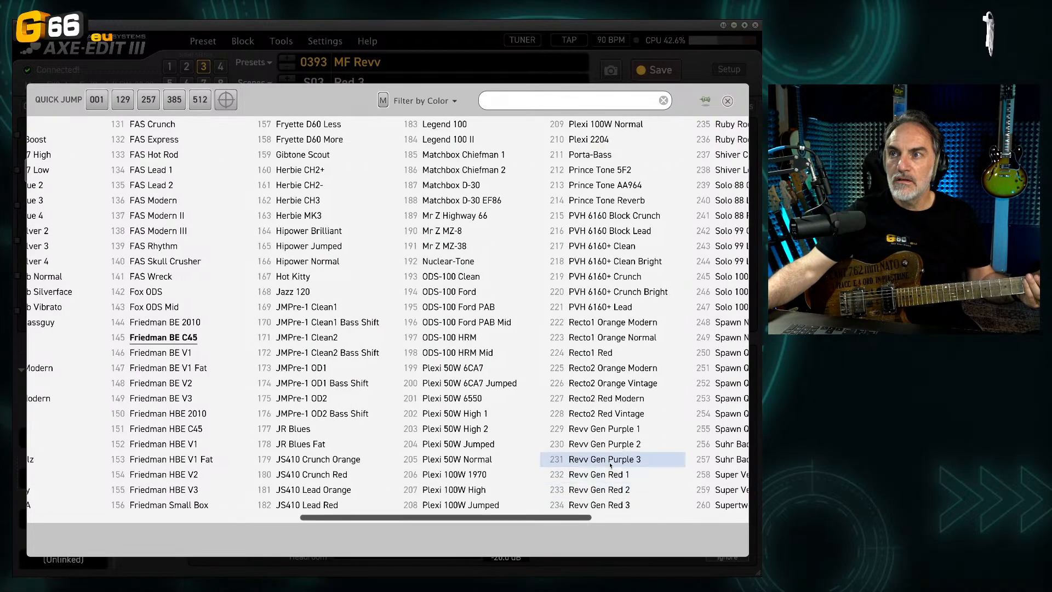
pyautogui.click(627, 503)
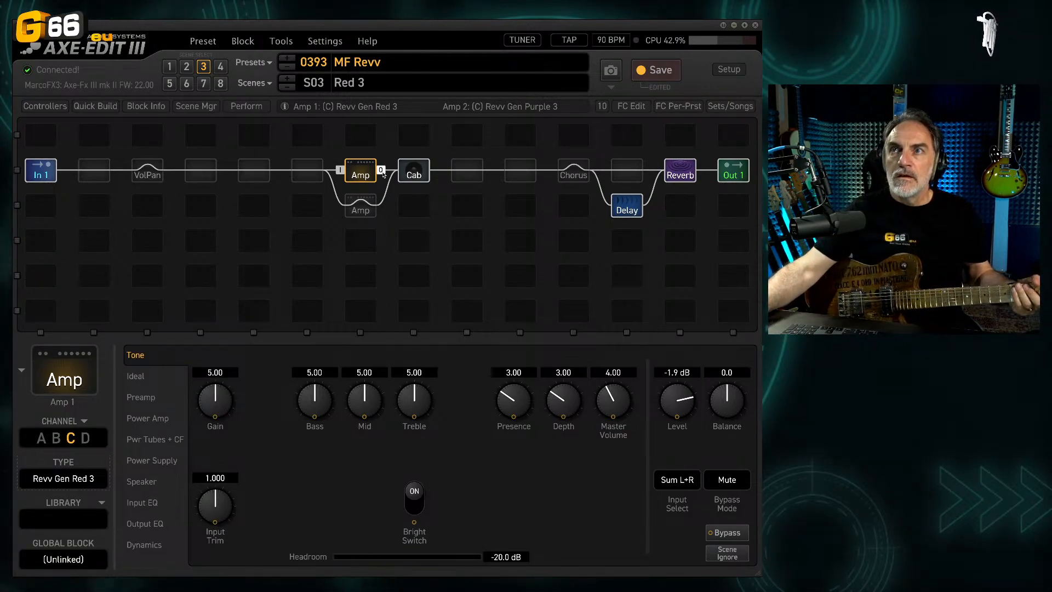
# Step: In scene 4 (Clean), set the bypass mode of Amp 1's CA3+ Clean channel to Mute
pyautogui.click(221, 67)
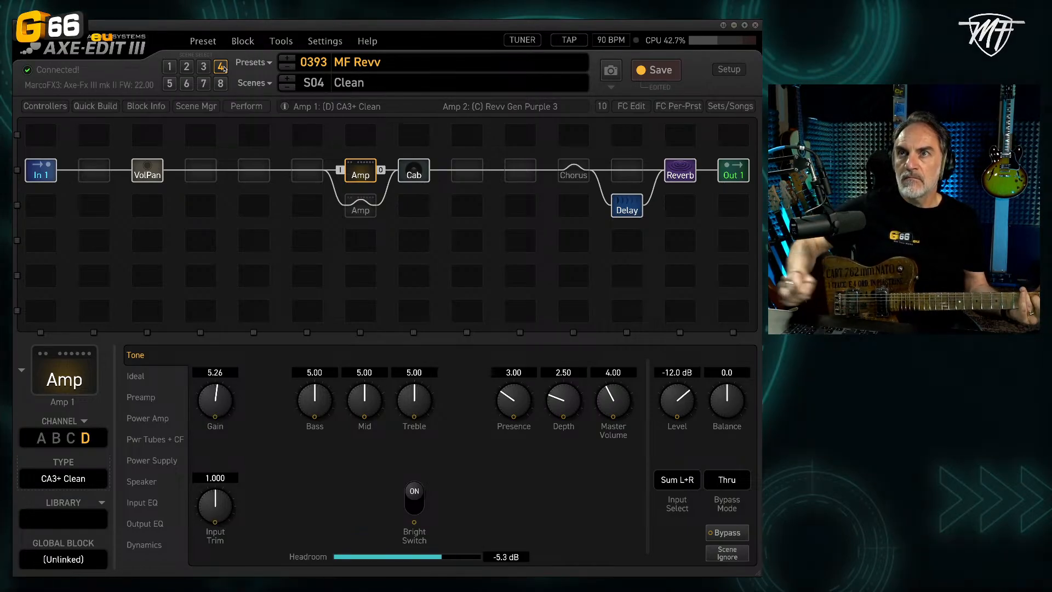
pyautogui.click(727, 480)
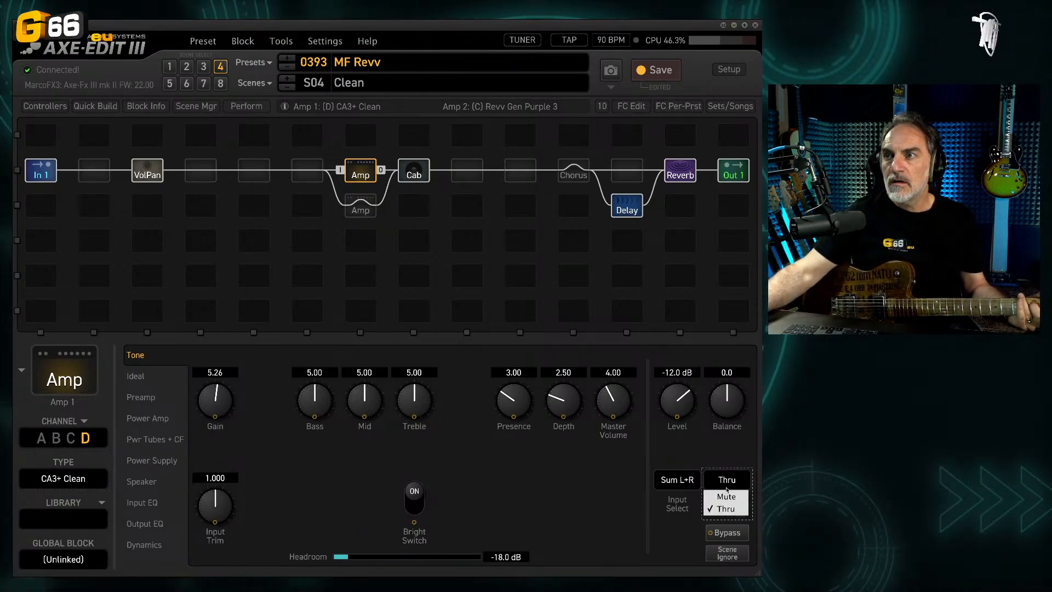
pyautogui.click(729, 495)
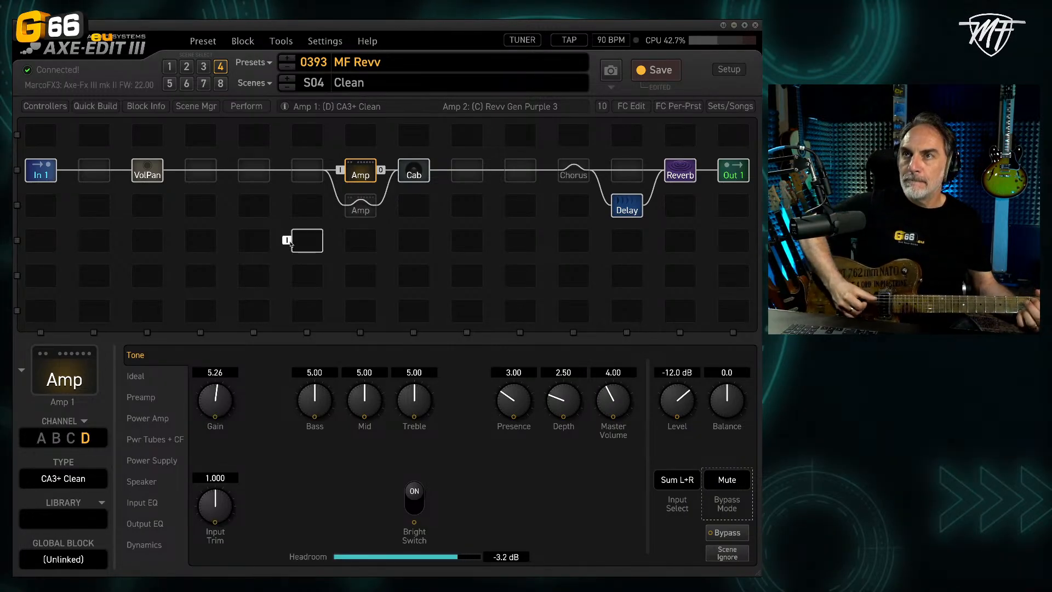
# Step: In scene 5 (Purple 1), check the Amp 2 block and set the bypassed Amp 1's bypass mode to Mute
pyautogui.click(169, 83)
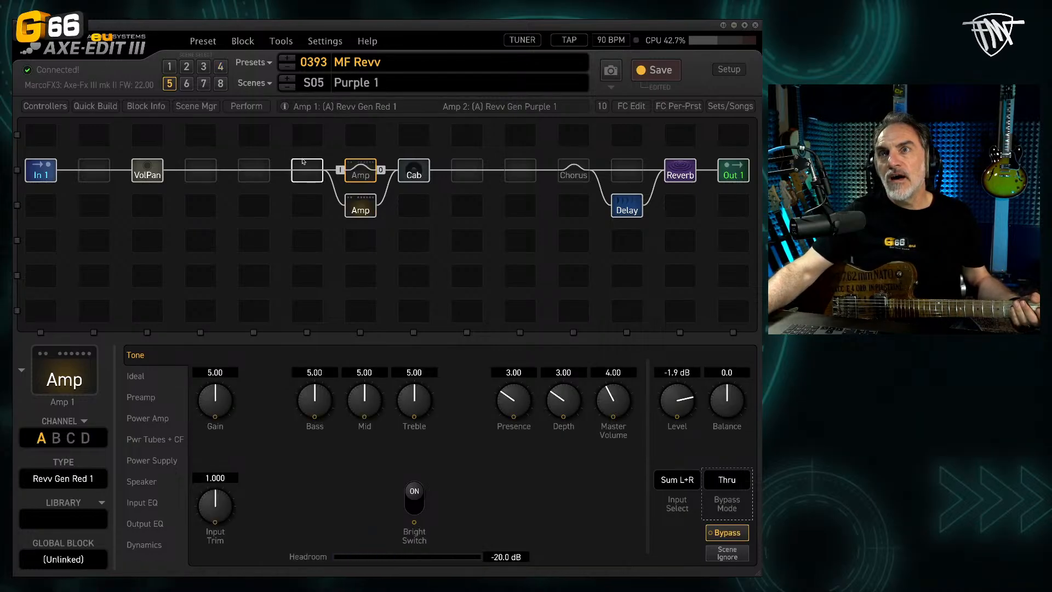
pyautogui.click(359, 207)
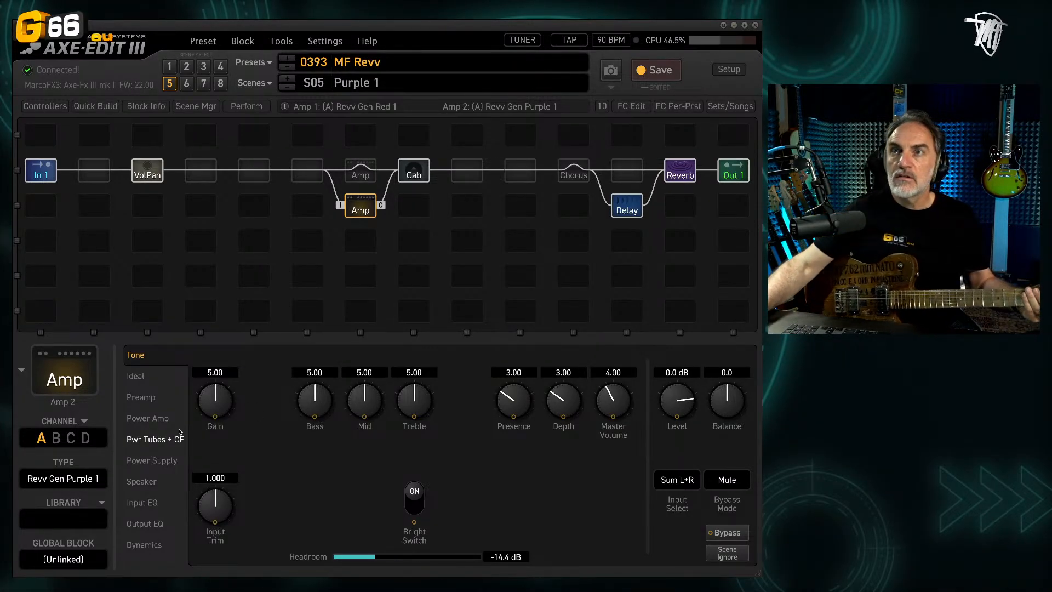
pyautogui.click(360, 171)
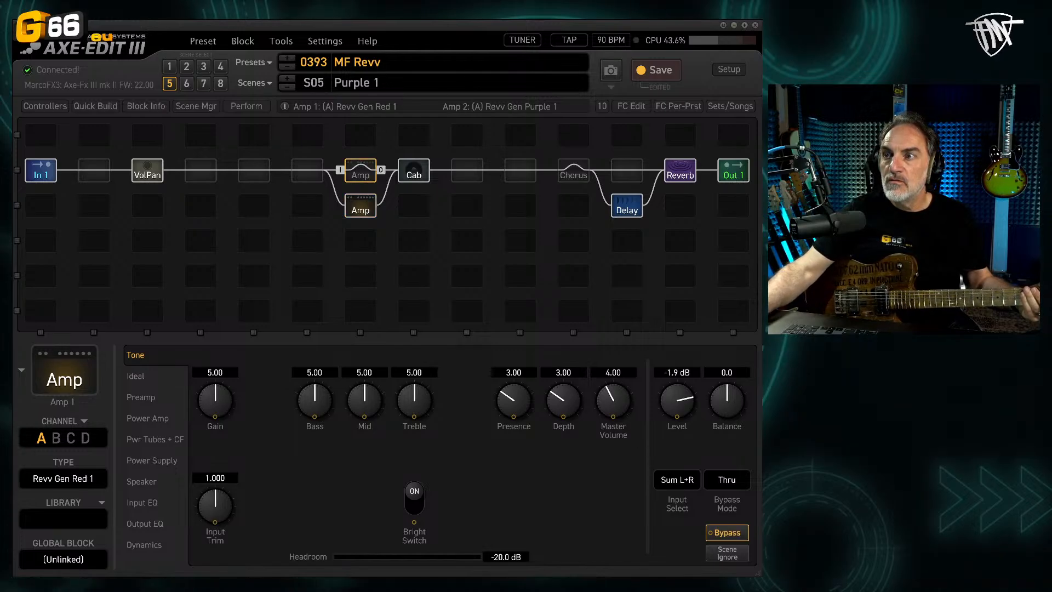
pyautogui.click(731, 486)
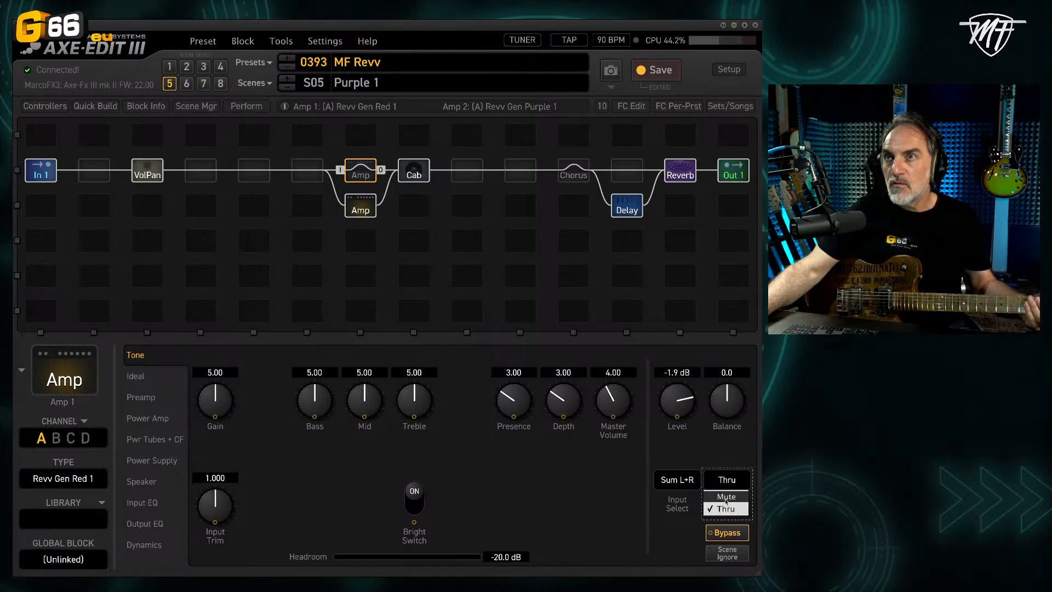
pyautogui.click(726, 497)
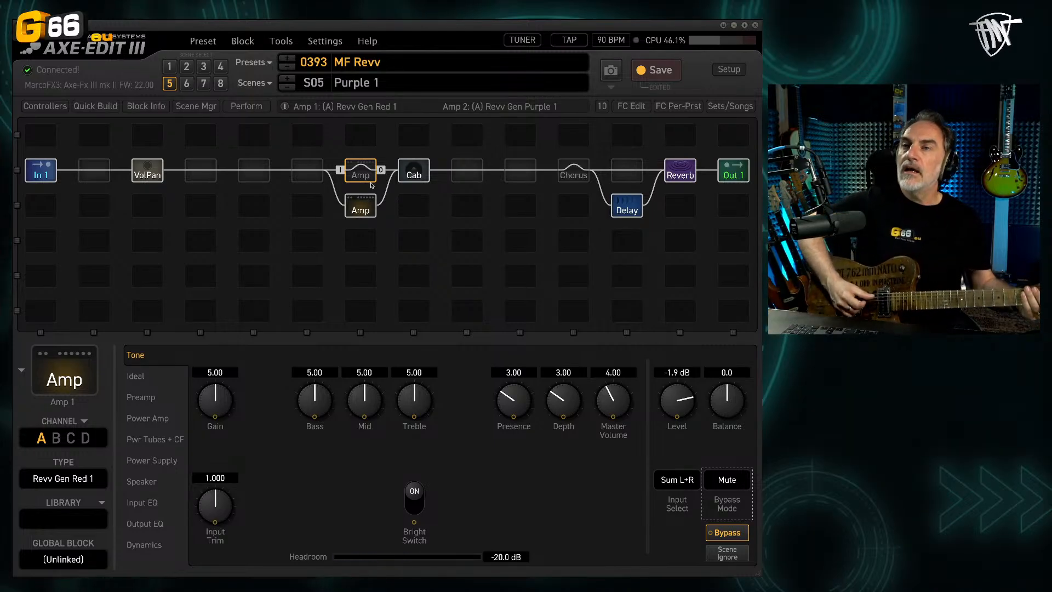
# Step: Save the preset and compare Amp 2's Revv Gen Purple channels across scenes 5, 6 and 7
pyautogui.hotkey('ctrl', 's')
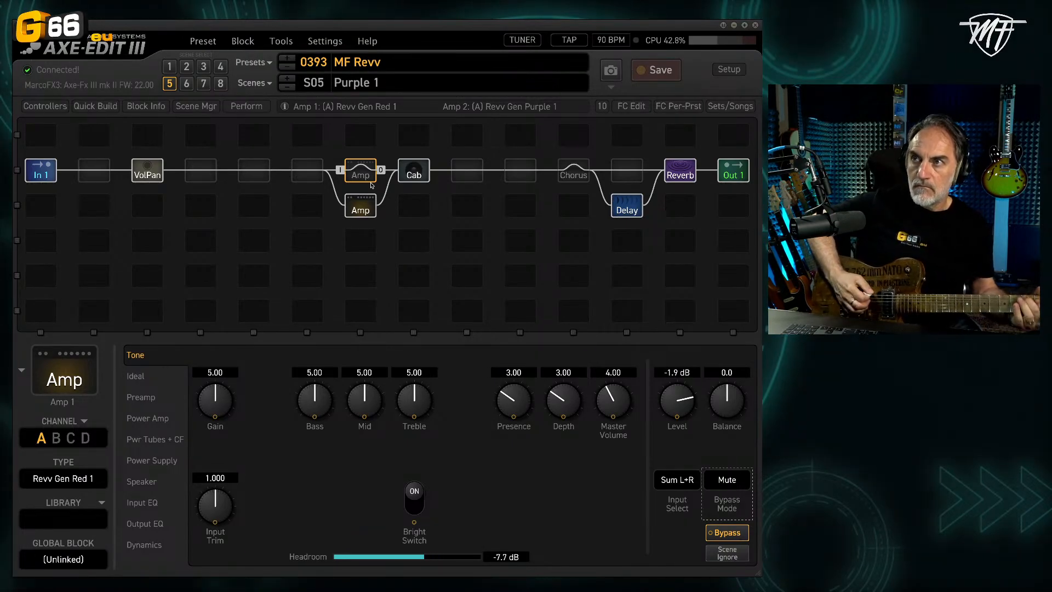
pyautogui.click(357, 210)
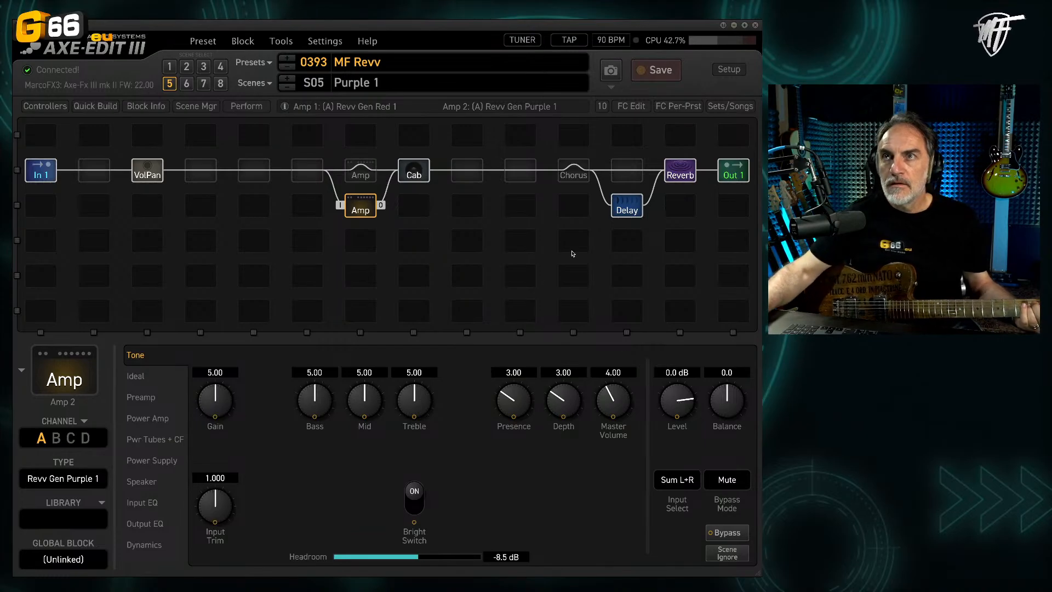
pyautogui.click(185, 83)
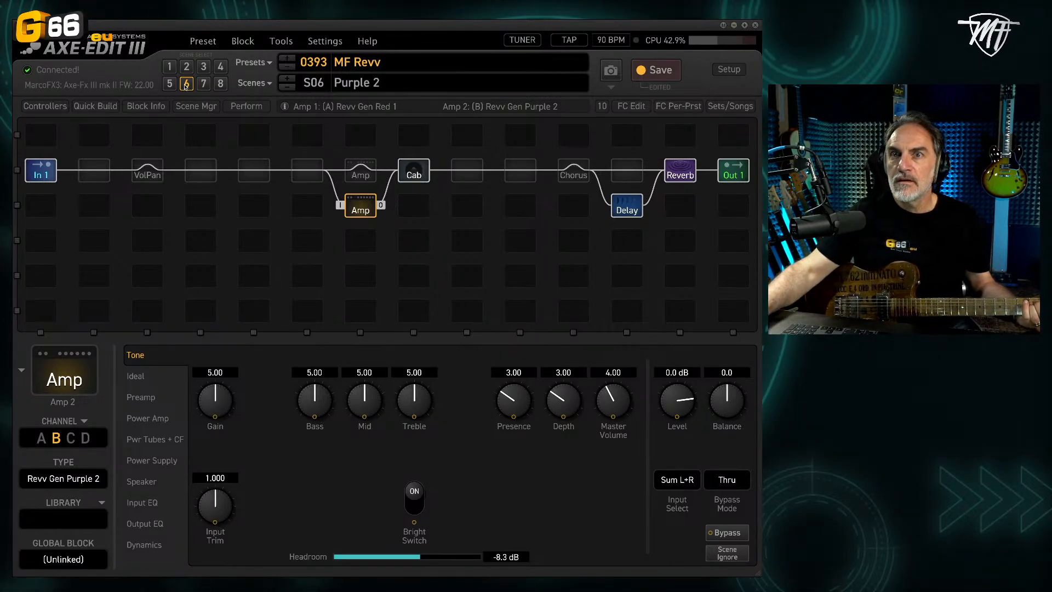
pyautogui.click(203, 83)
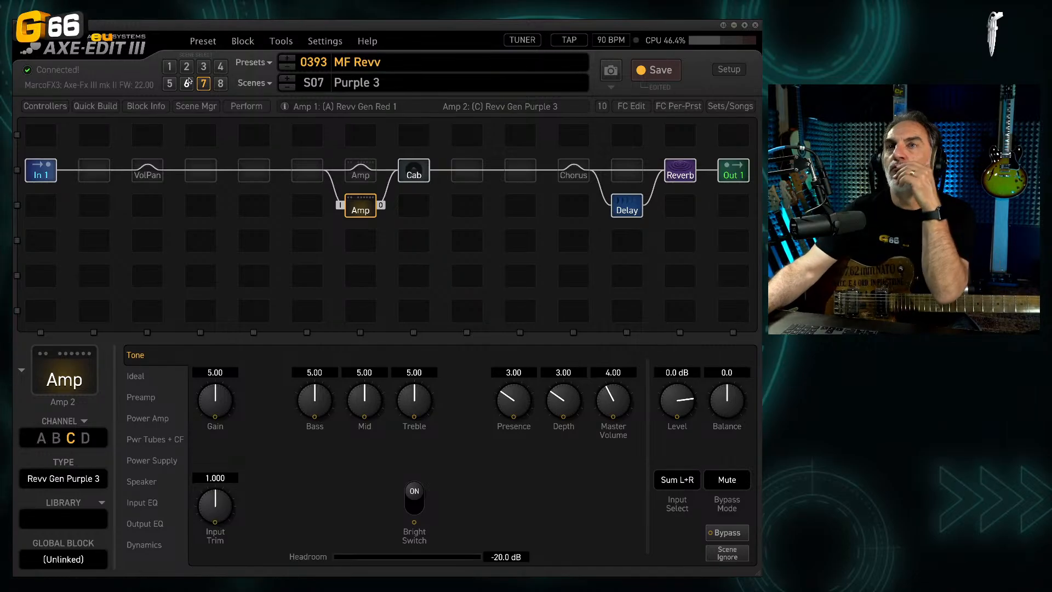
# Step: In scene 7 (Purple 3), check the microphone choices of Cab 1 and switch the Cab block to channel A
pyautogui.click(412, 181)
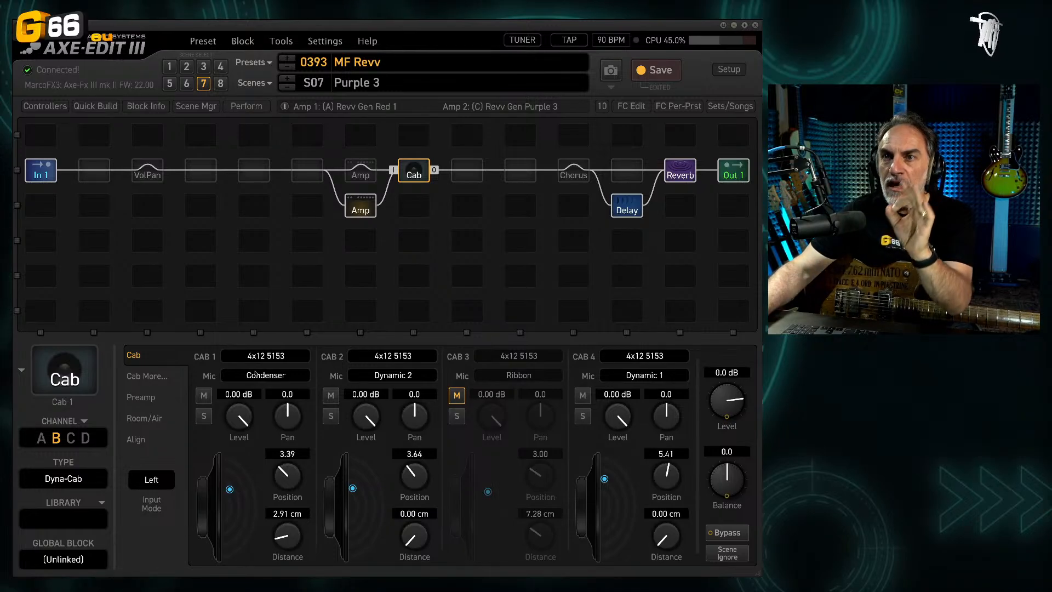
pyautogui.click(256, 379)
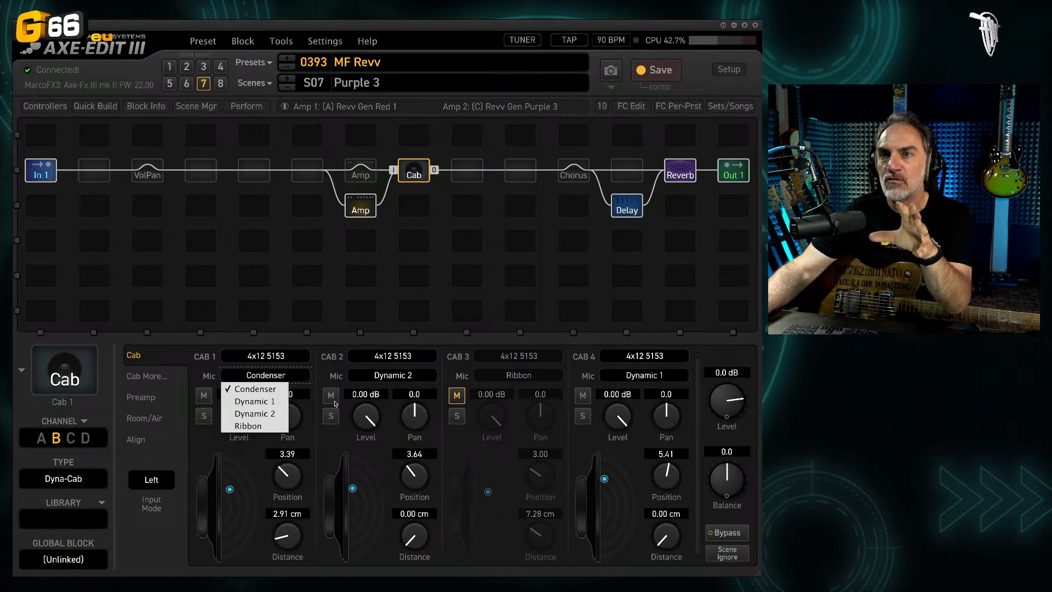
pyautogui.click(353, 443)
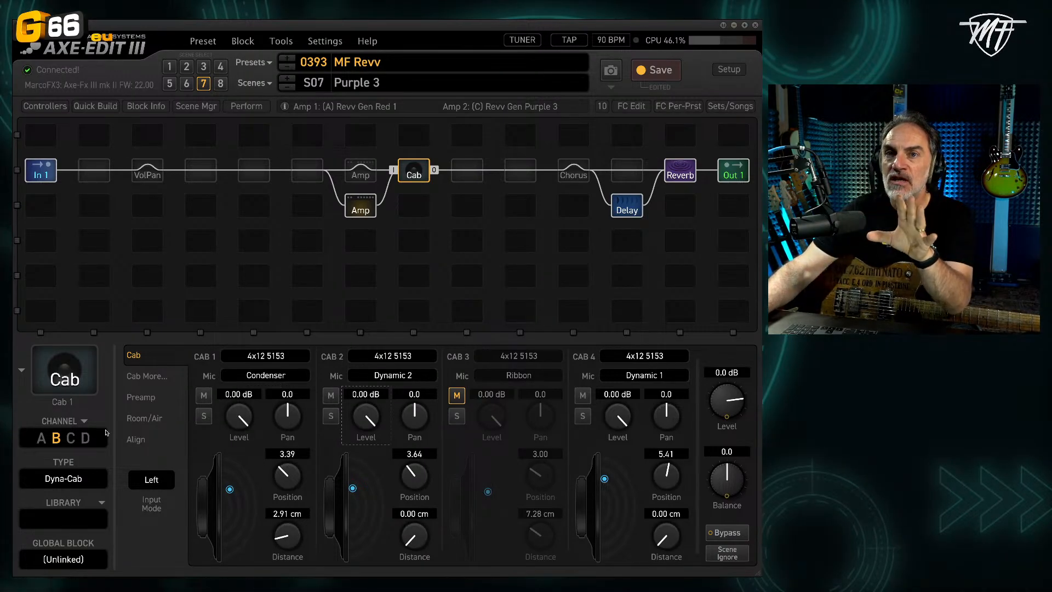
pyautogui.click(41, 439)
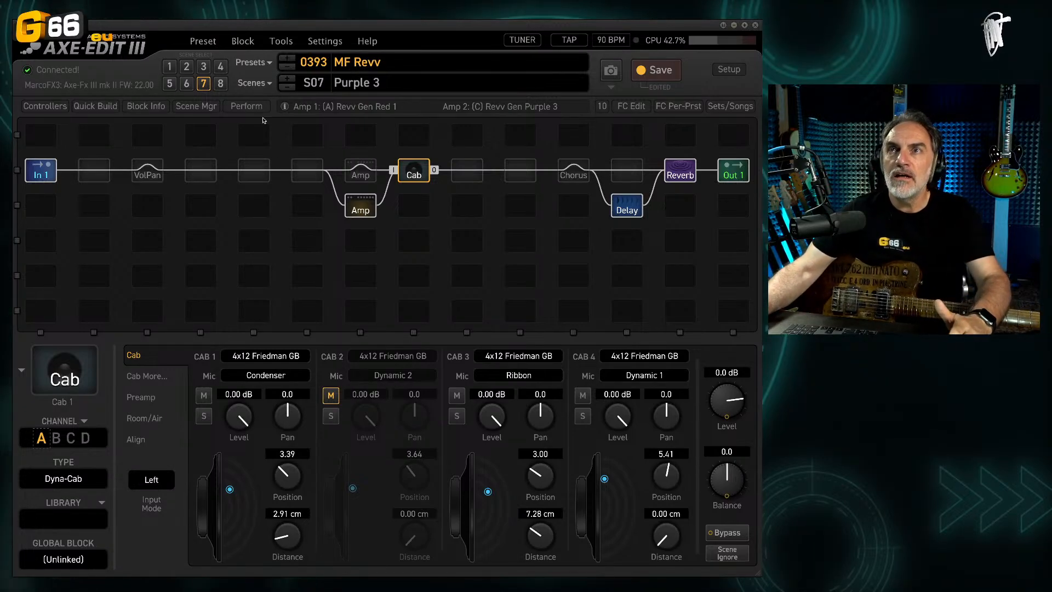
# Step: Check the preset list and save the preset to the empty preset number 0390
pyautogui.click(253, 62)
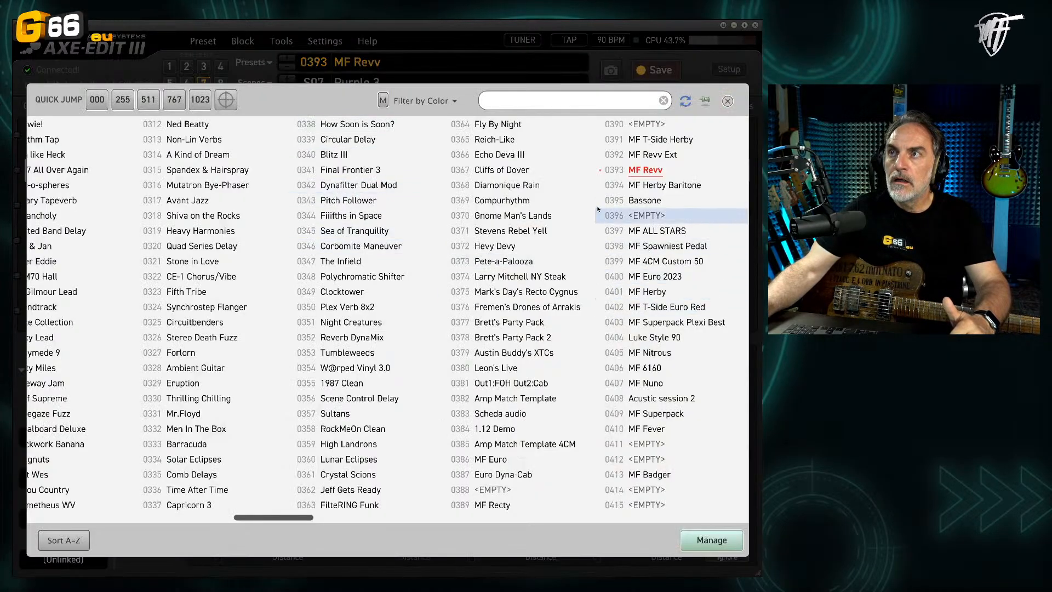
pyautogui.click(728, 100)
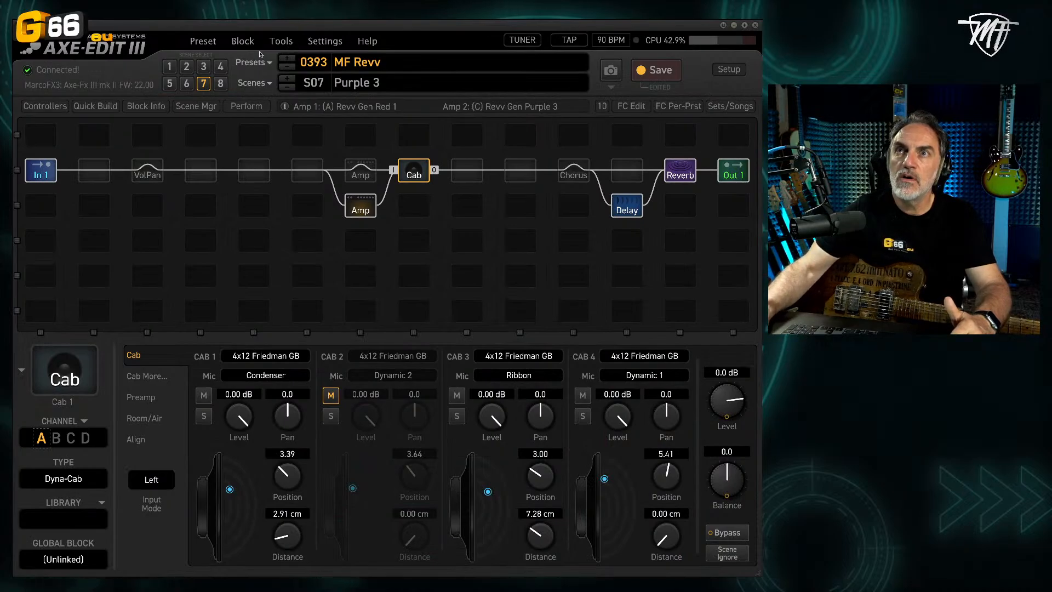
pyautogui.click(204, 41)
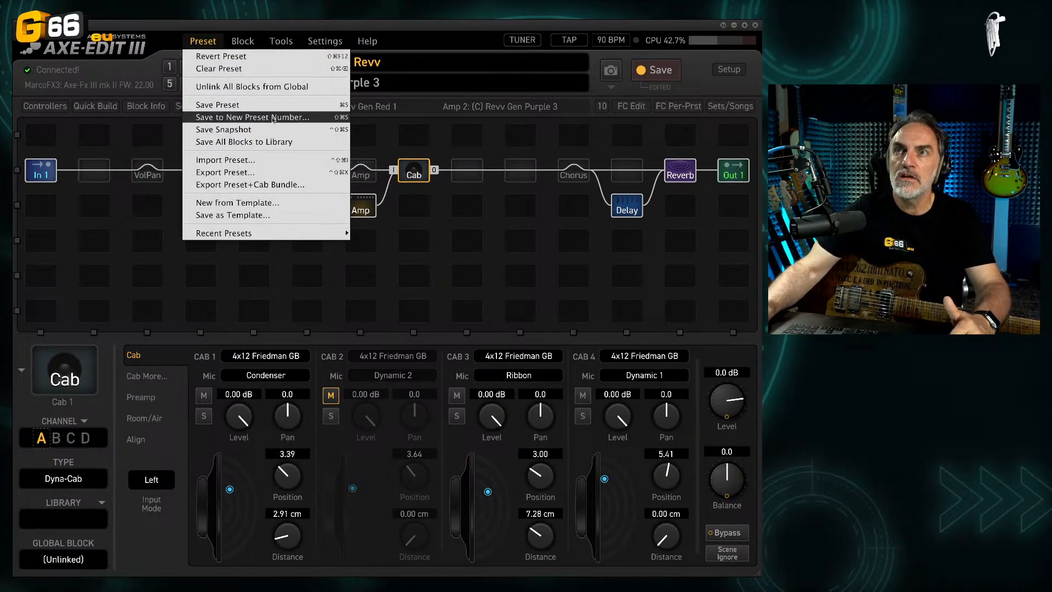
pyautogui.click(273, 117)
pyautogui.click(636, 123)
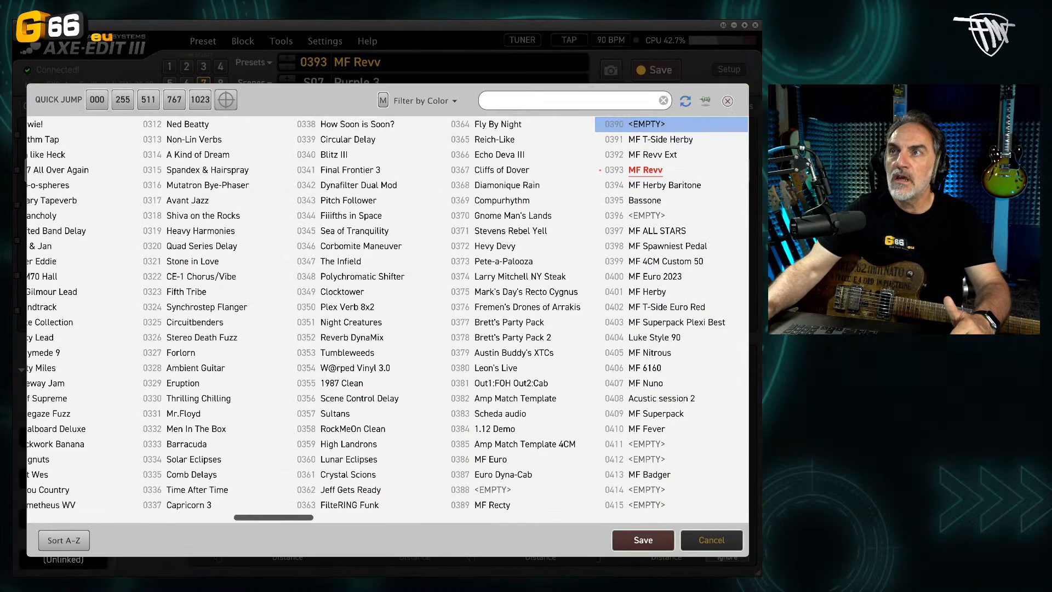
pyautogui.click(643, 540)
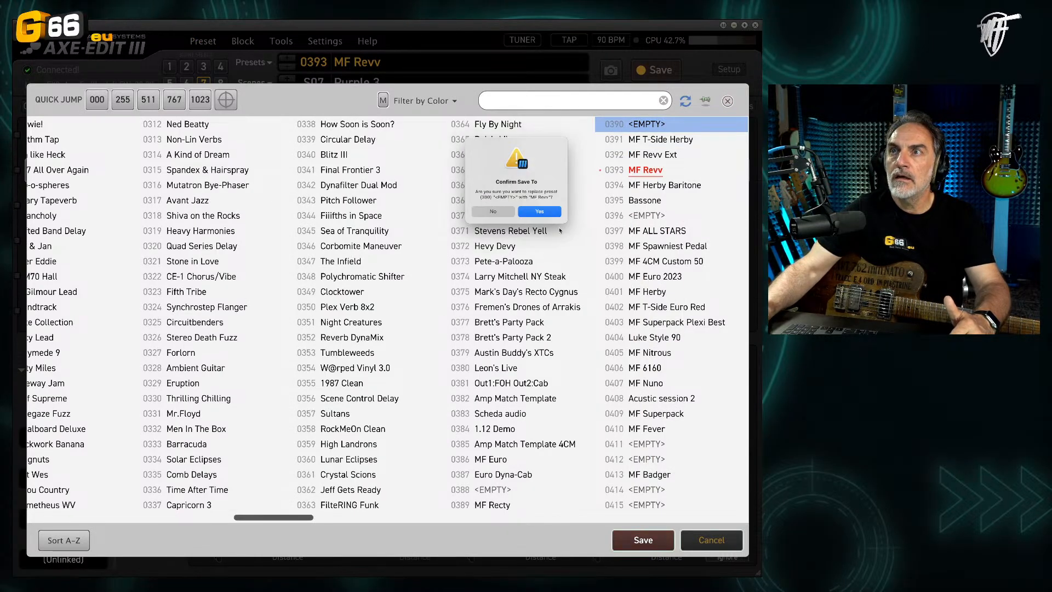
pyautogui.click(539, 212)
# Step: Rename preset 0390 as MF Revv G66 and save it
pyautogui.click(402, 61)
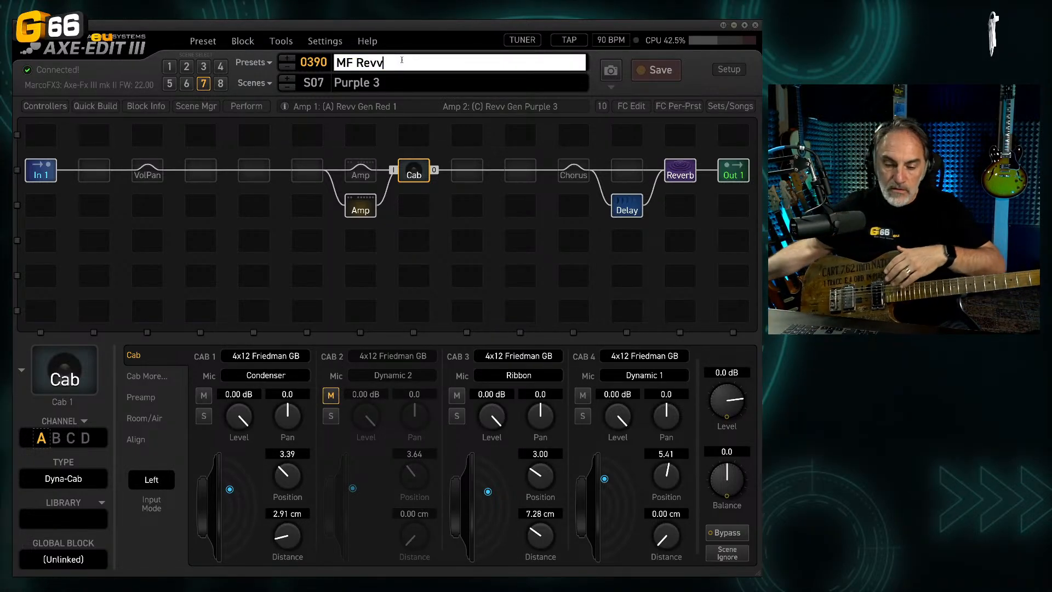
pyautogui.write('G66')
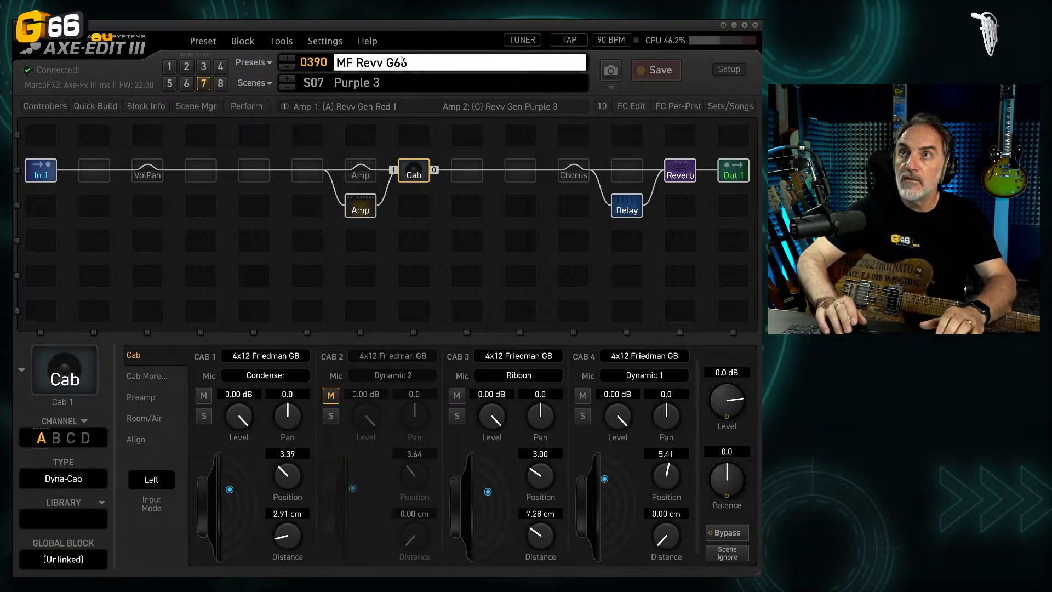
pyautogui.press('Return')
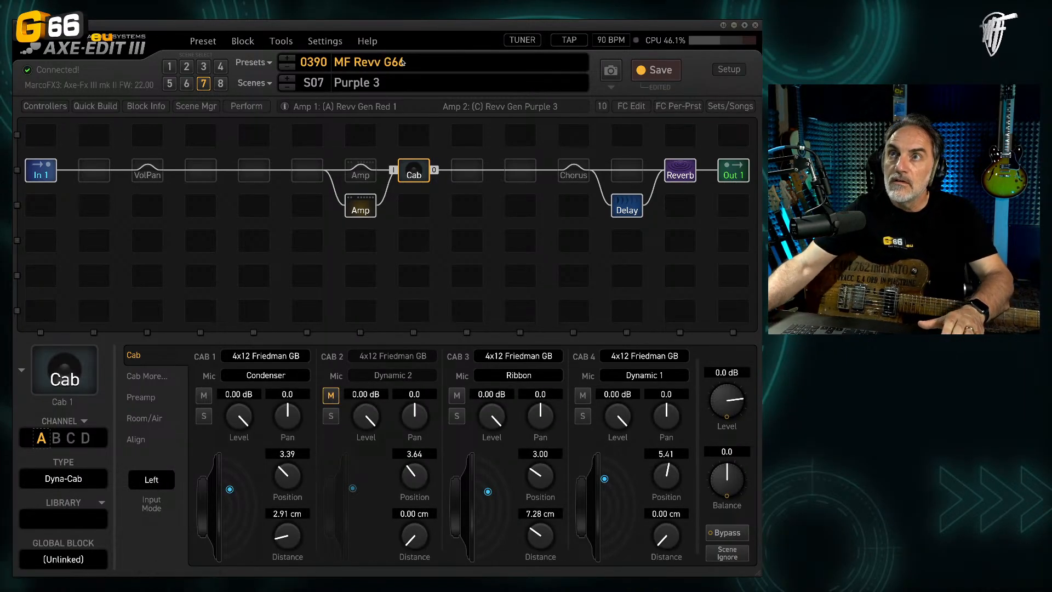
pyautogui.click(652, 70)
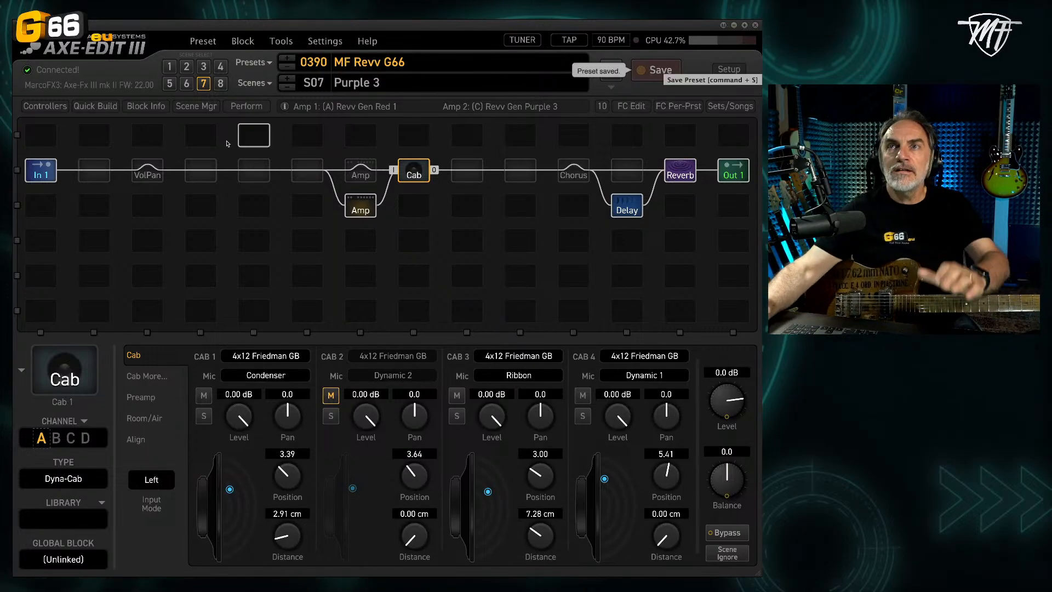
# Step: Compare Amp 1 between scenes 2 (Red 2) and 3 (Red 3), return to scene 2 and save the preset
pyautogui.click(186, 66)
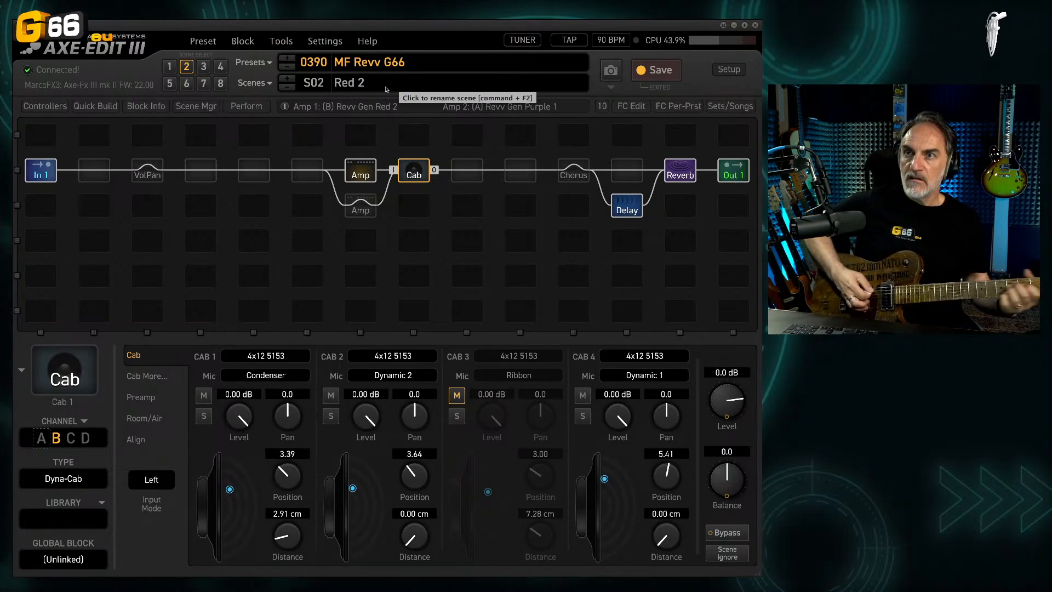
pyautogui.click(367, 176)
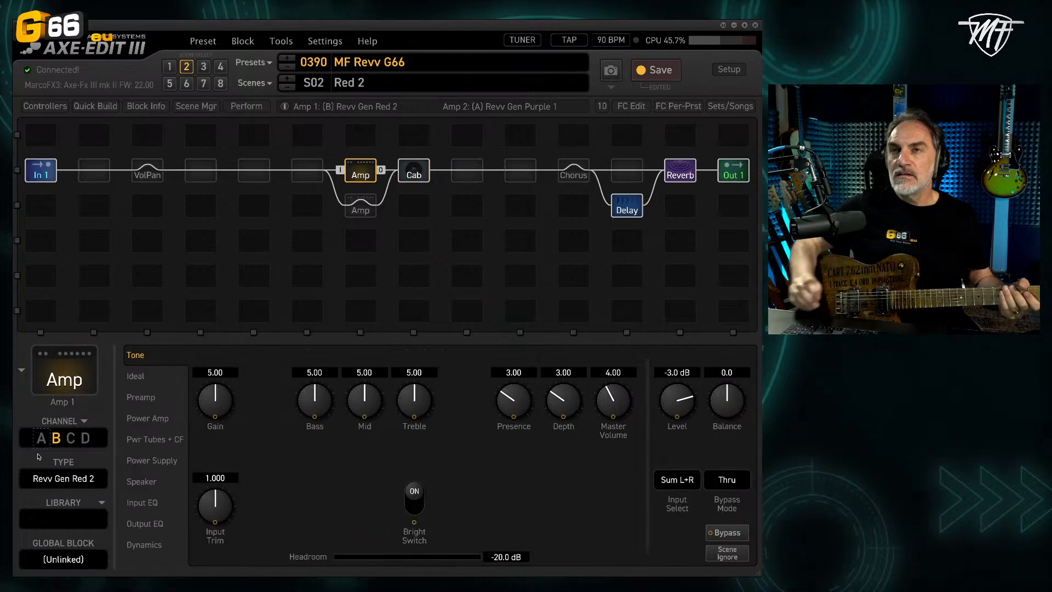
pyautogui.click(205, 71)
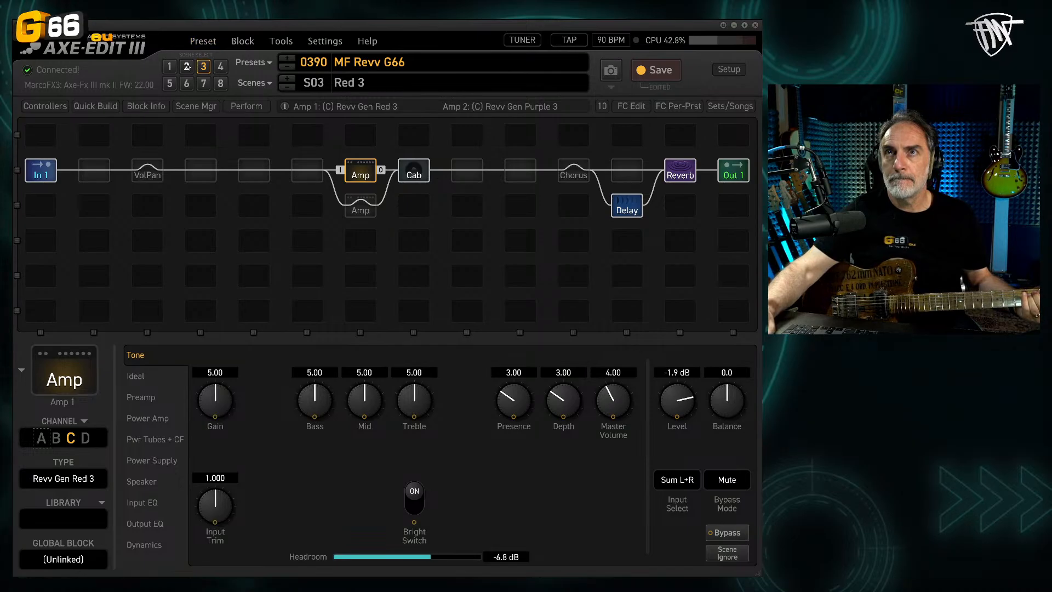
pyautogui.click(188, 66)
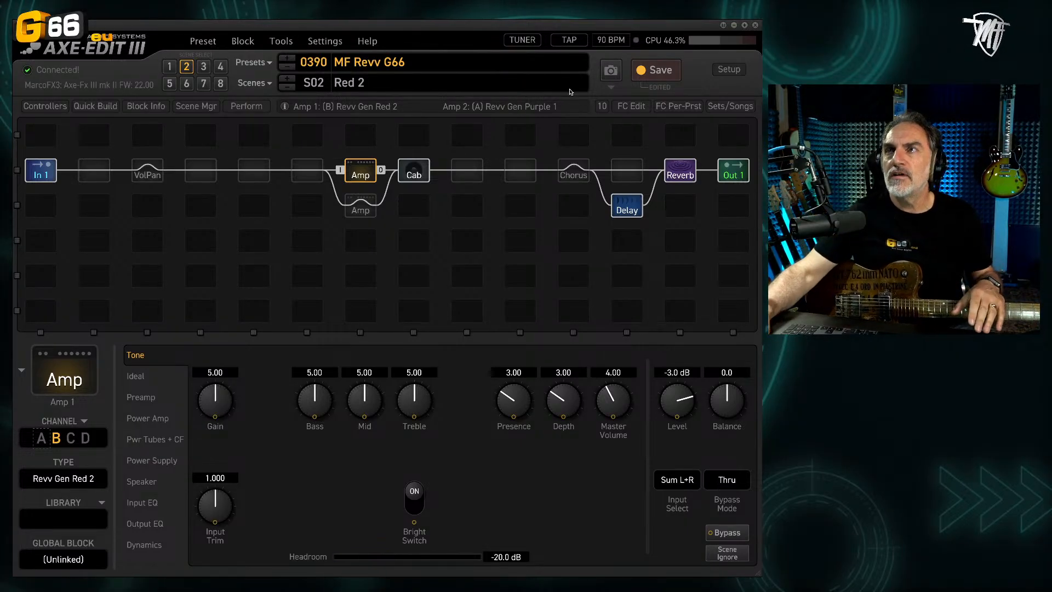
pyautogui.click(650, 75)
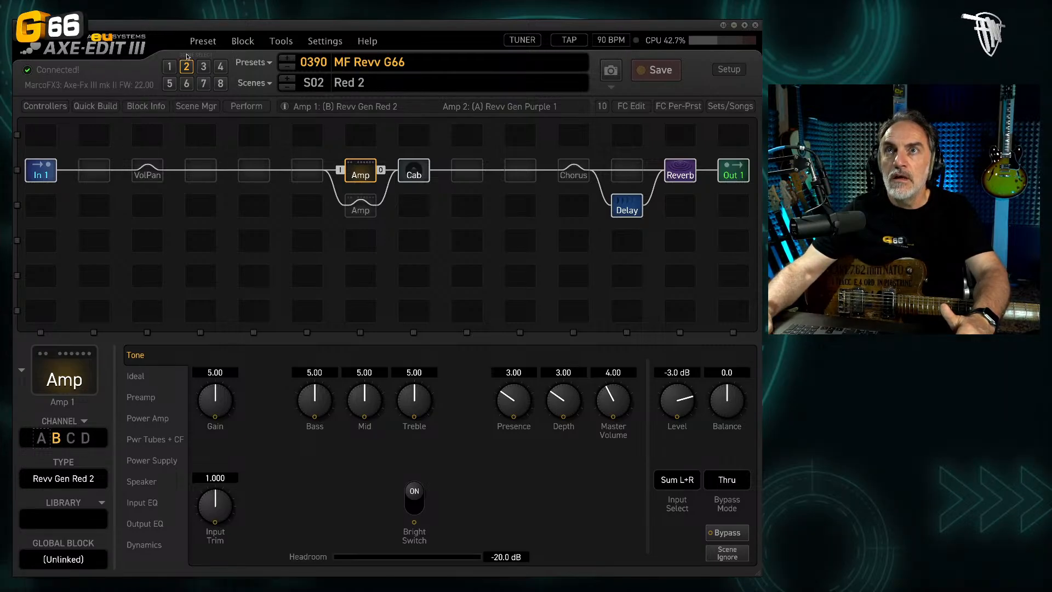
# Step: Set Amp 1 to channel B in all scenes and save the preset
pyautogui.click(232, 43)
pyautogui.moveTo(255, 215)
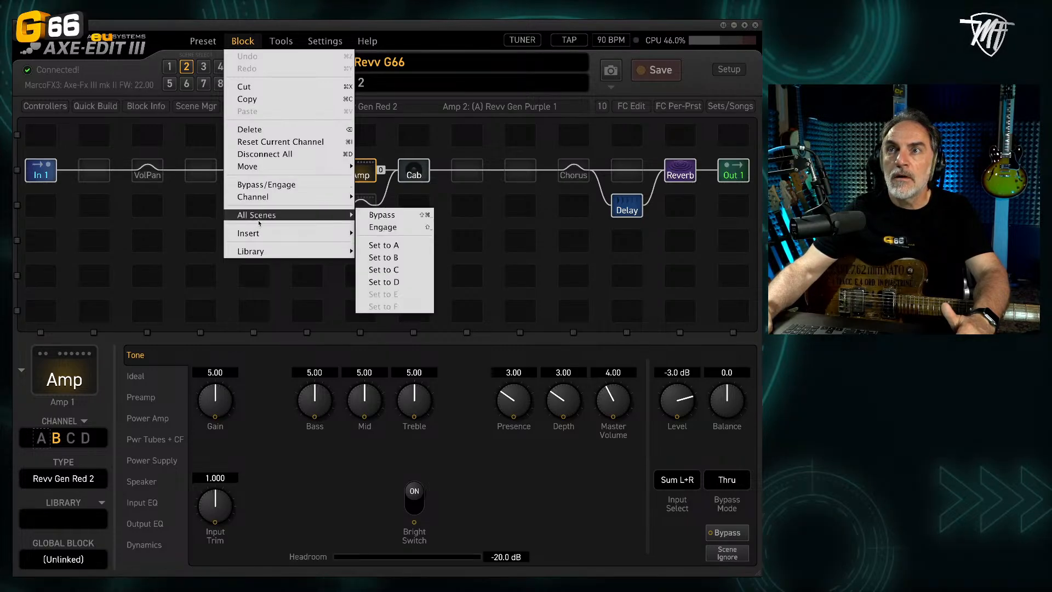
pyautogui.click(394, 258)
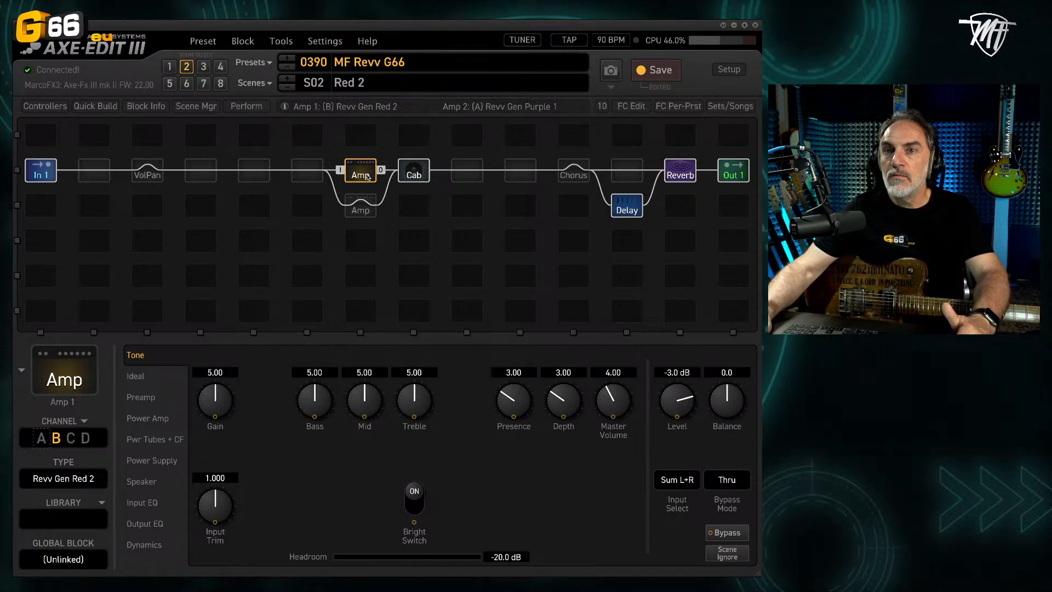
pyautogui.click(647, 77)
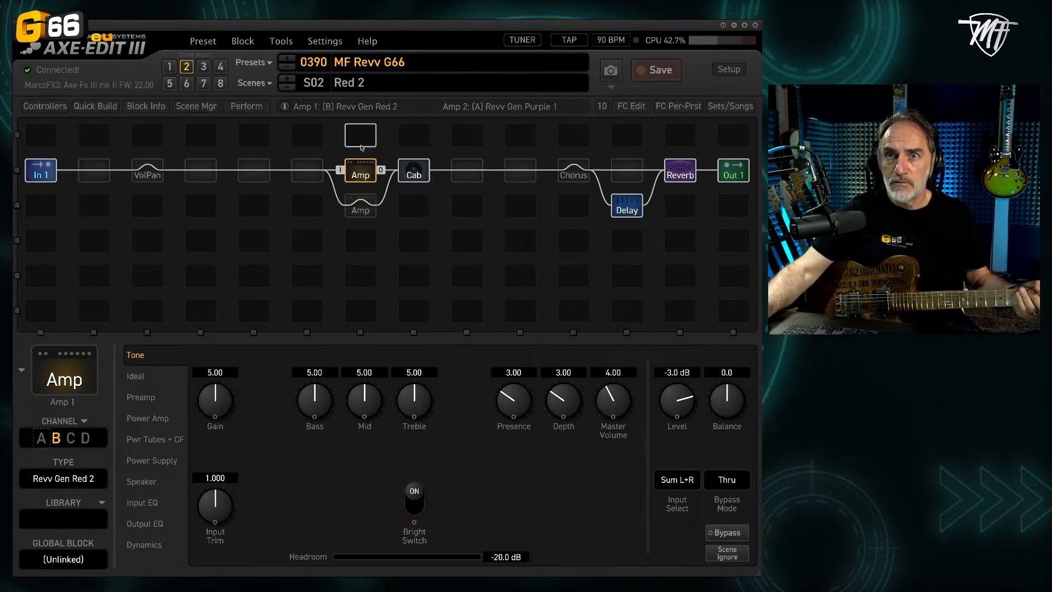
# Step: Rename scene 1 as Lead and save the preset
pyautogui.click(170, 66)
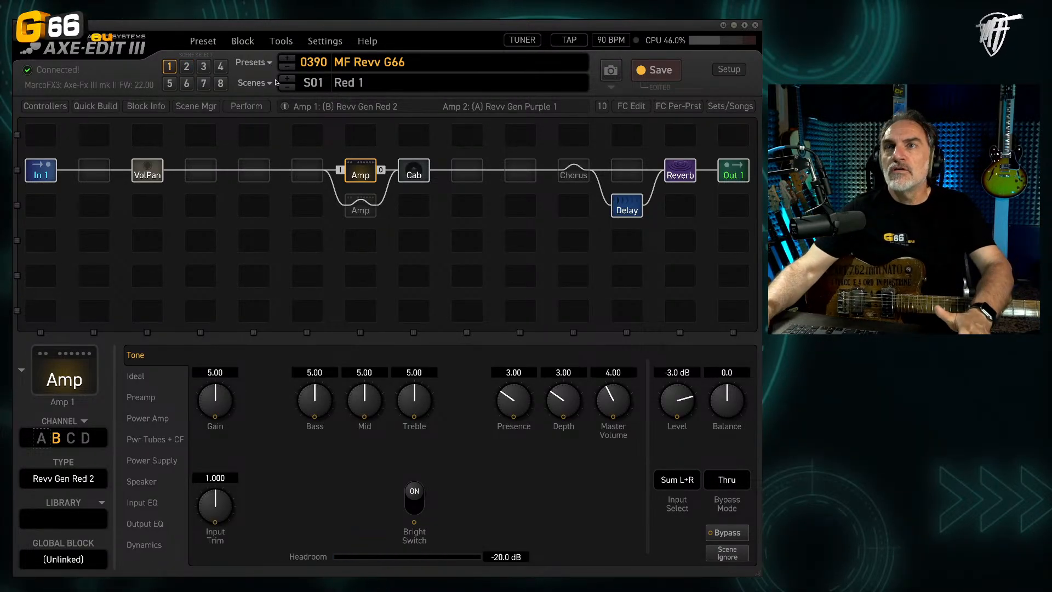
pyautogui.click(361, 83)
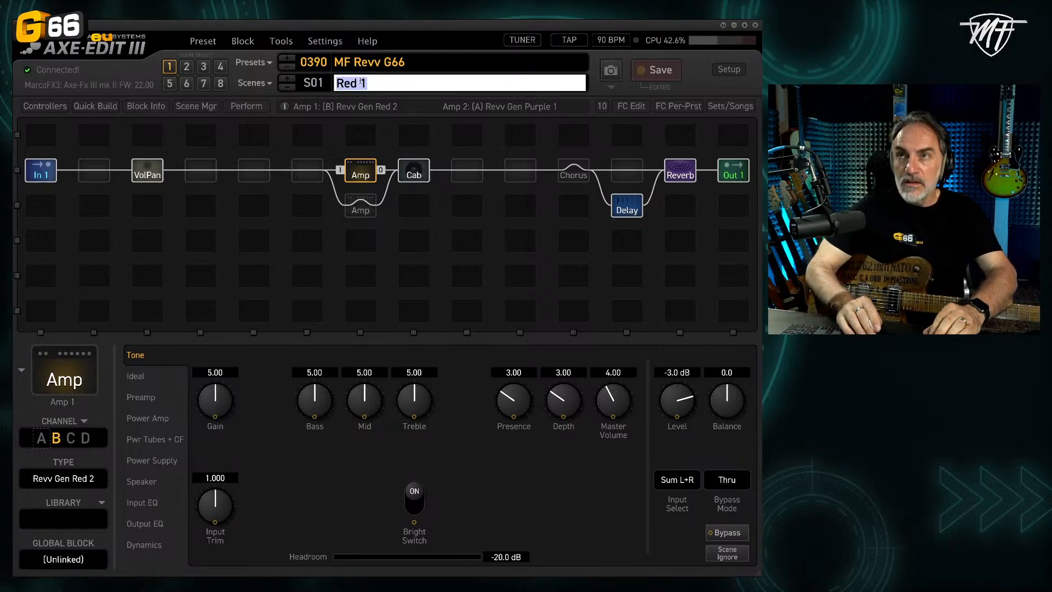
pyautogui.write('Lead')
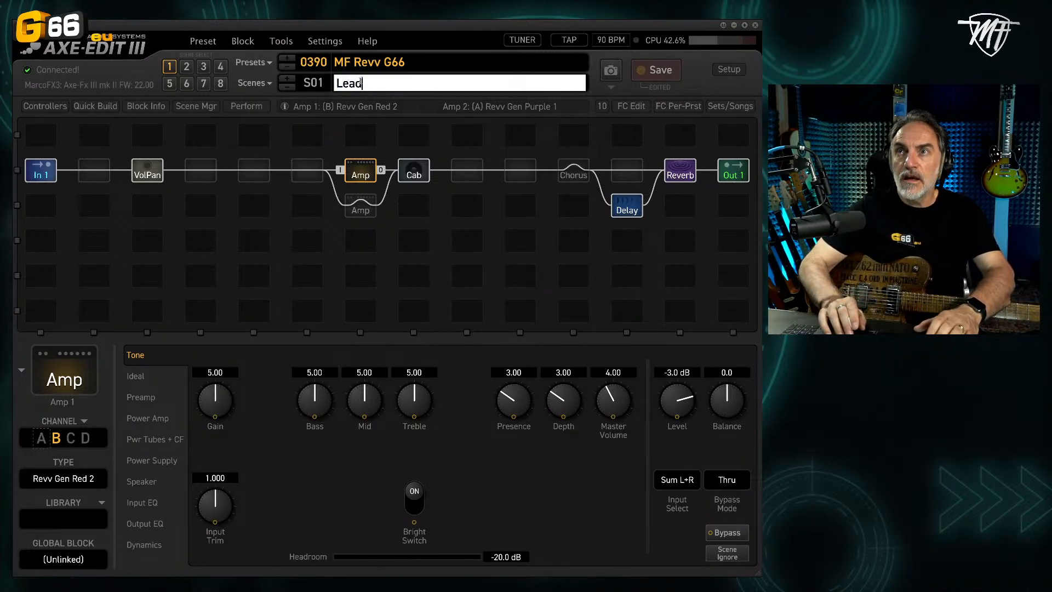
pyautogui.press('Return')
pyautogui.click(676, 72)
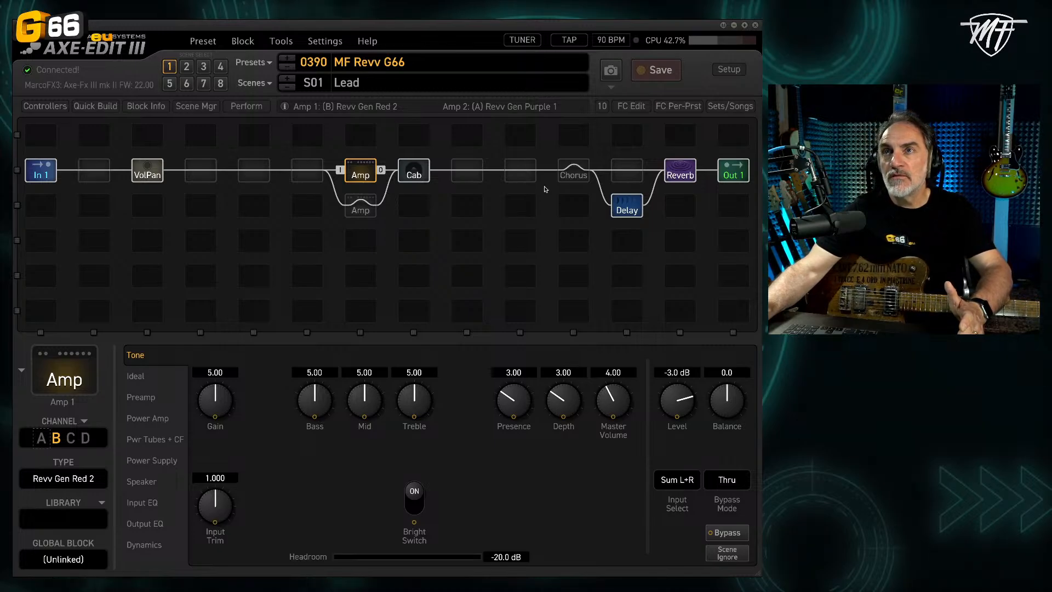
# Step: Review the scene levels of Output 1 and insert a Volume/Pan 2 block directly after the Cab block
pyautogui.click(736, 176)
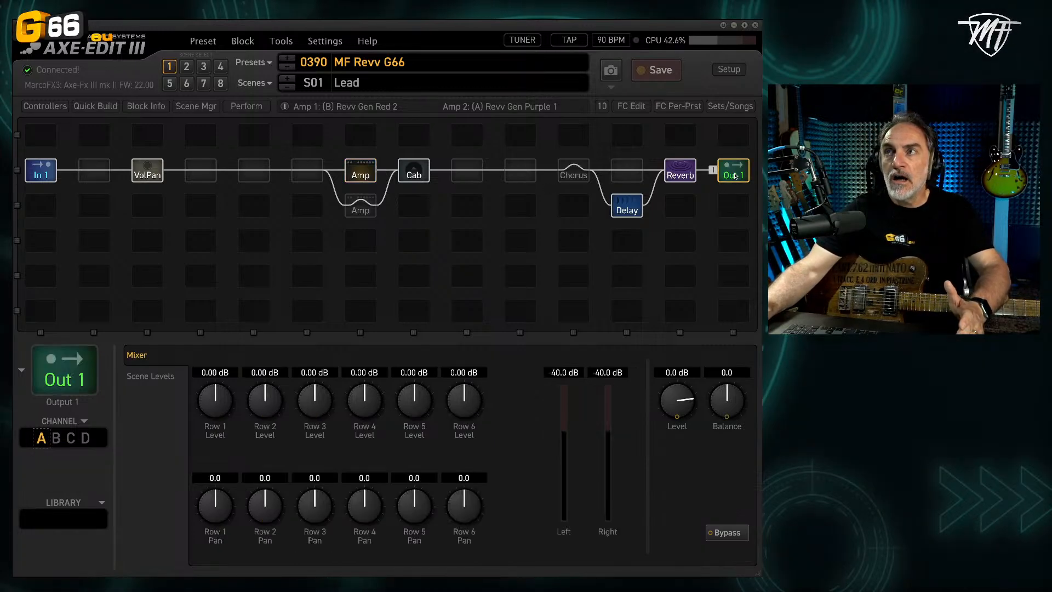
pyautogui.click(159, 378)
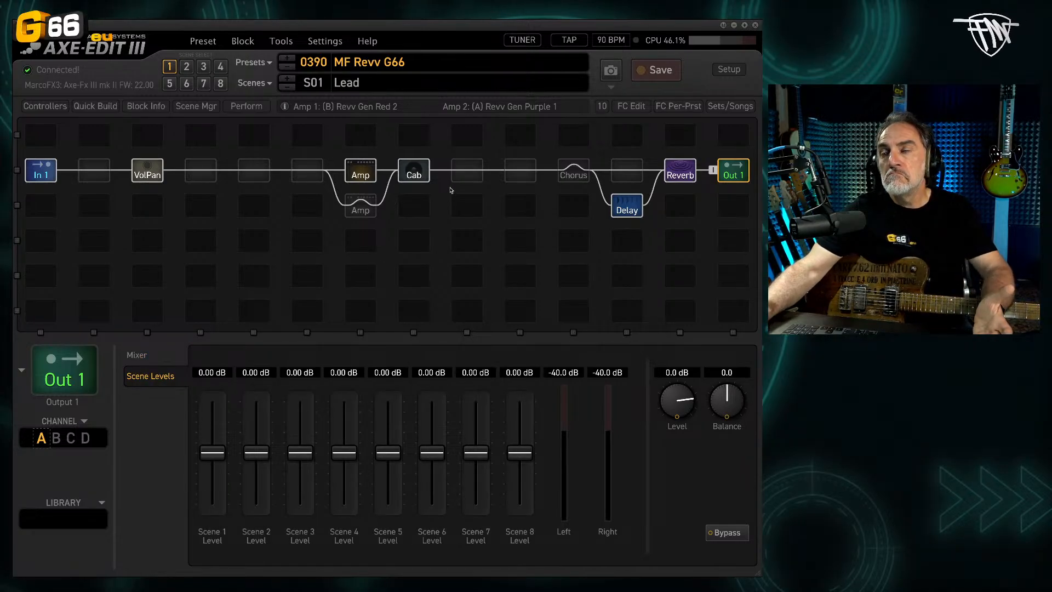
pyautogui.click(471, 180)
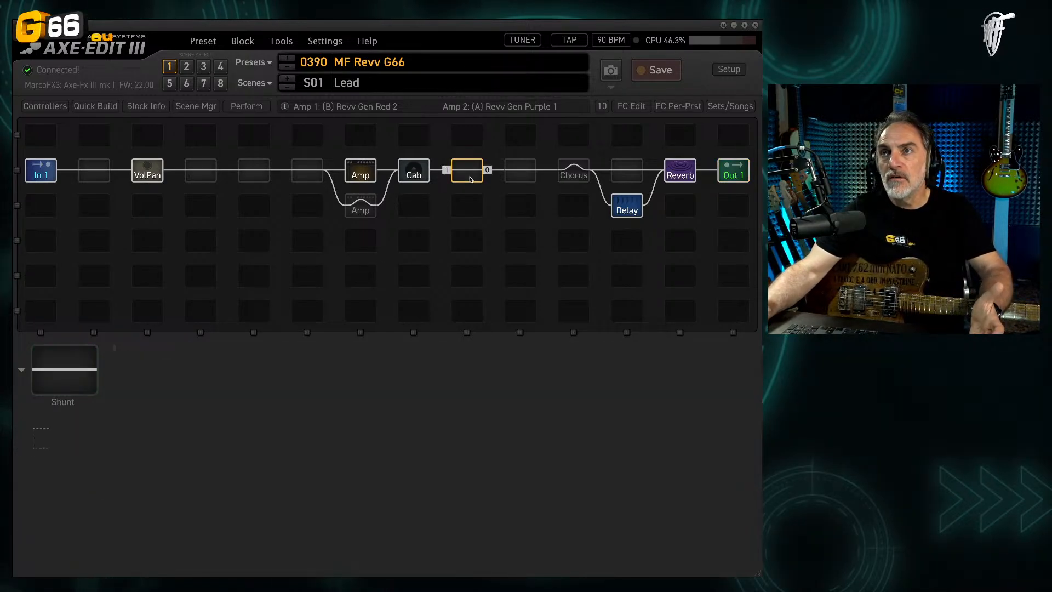
pyautogui.rightClick(470, 180)
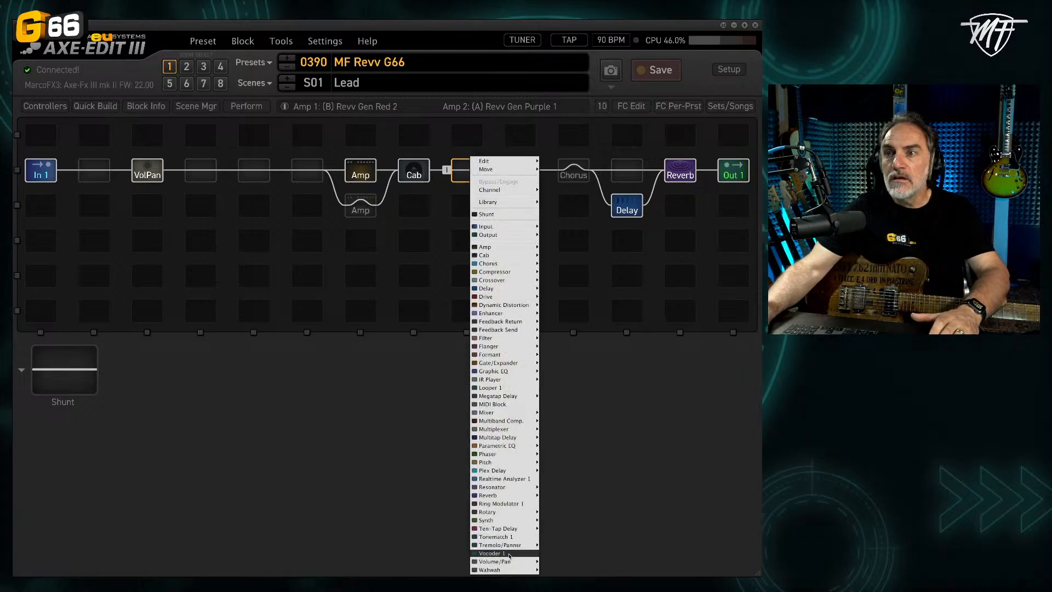
pyautogui.moveTo(534, 562)
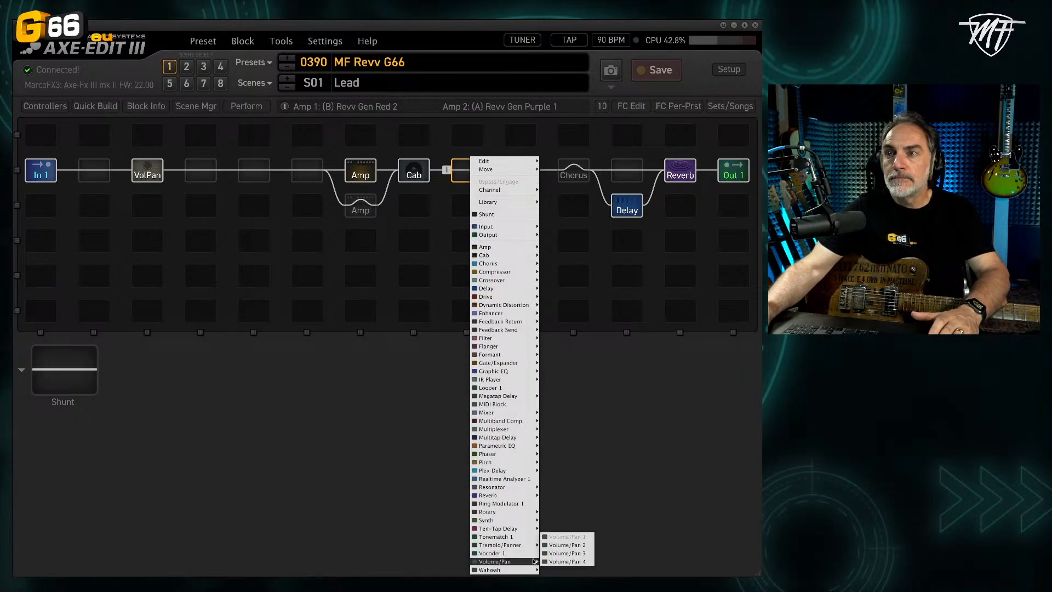
pyautogui.click(561, 548)
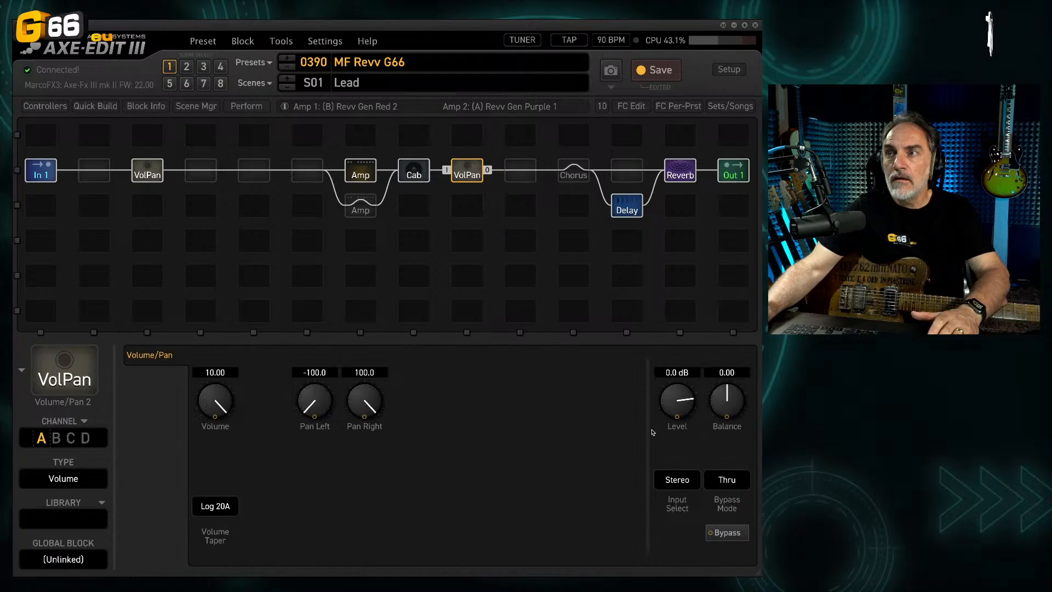
# Step: Set the Volume/Pan 2 level to 2.6 dB, bypass that block in scene 2, save the preset and return to scene 1
pyautogui.moveTo(676, 407); pyautogui.dragTo(676, 402)
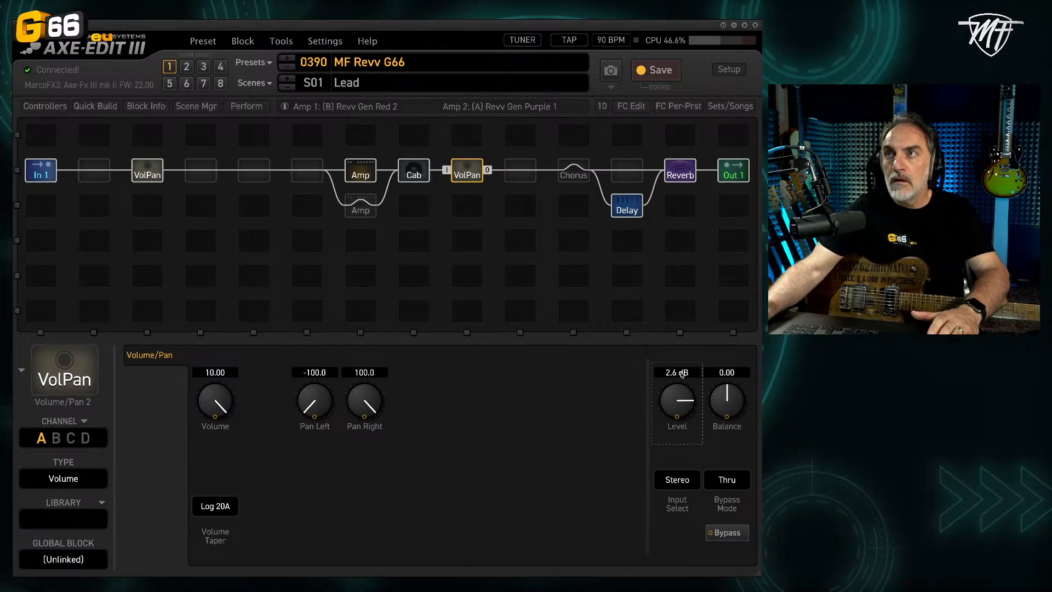
pyautogui.click(659, 71)
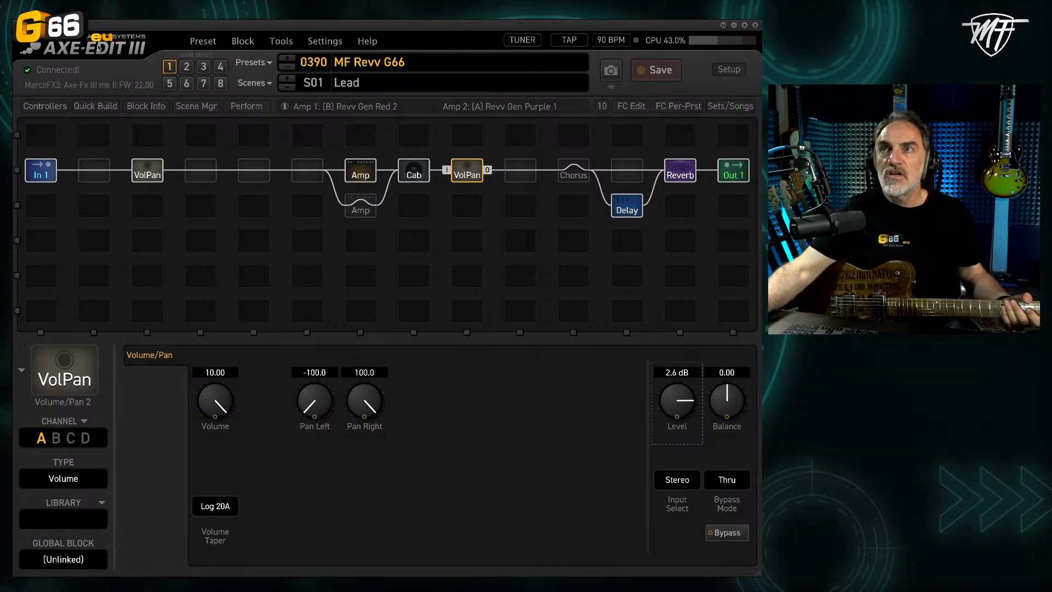
pyautogui.click(186, 67)
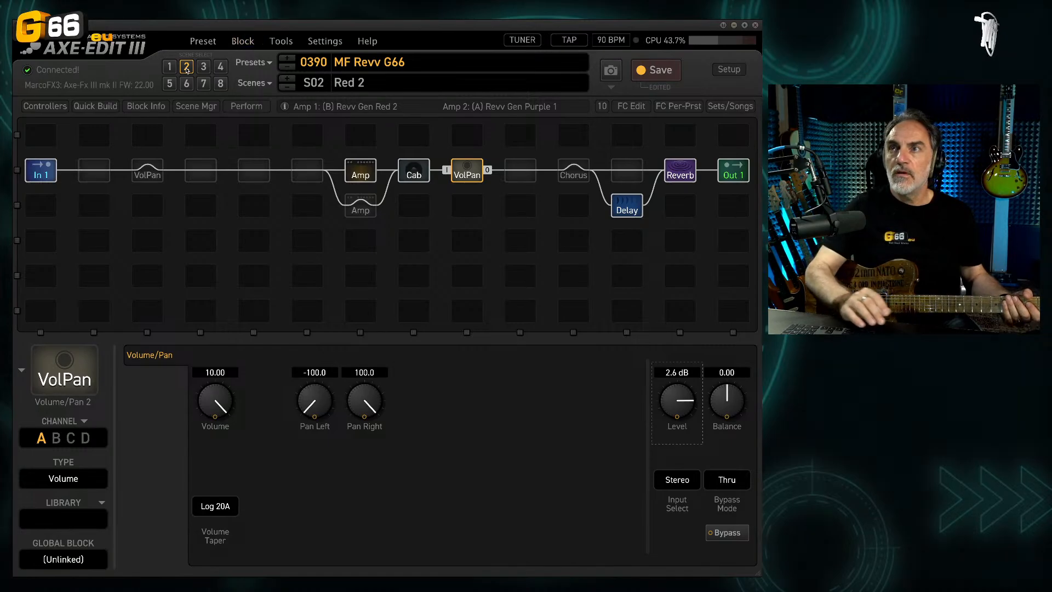
pyautogui.click(646, 72)
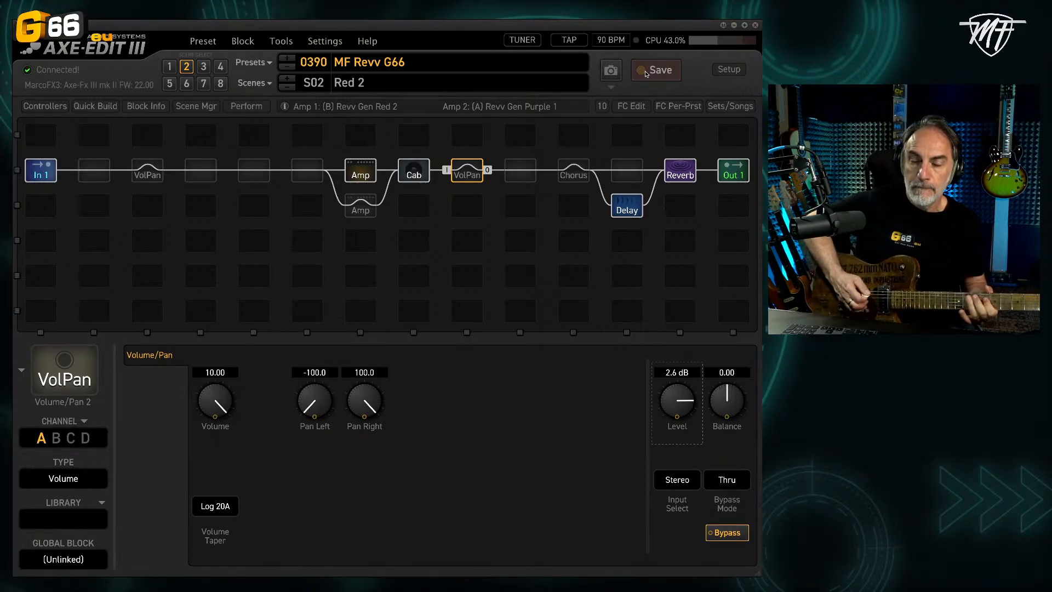
pyautogui.click(170, 69)
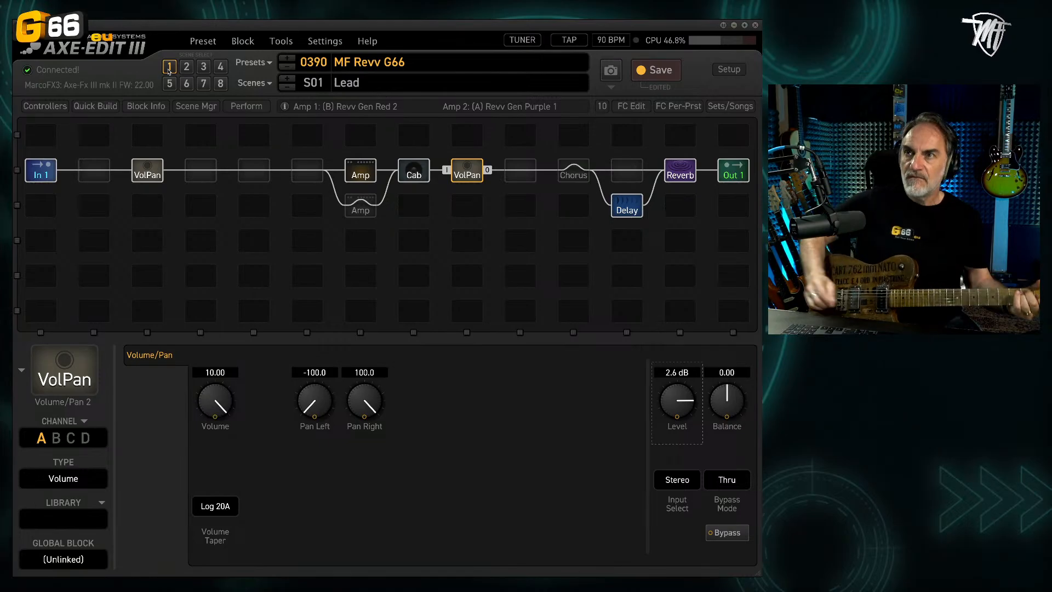
# Step: Examine the Cab block's microphone alignment waveforms and return to its main cab settings
pyautogui.click(411, 175)
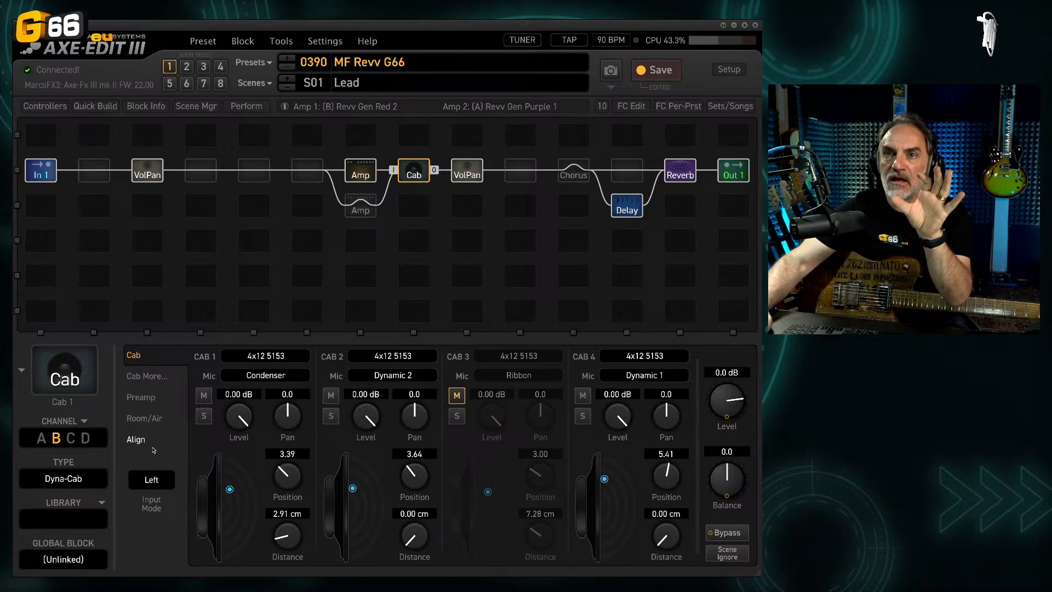
pyautogui.click(137, 440)
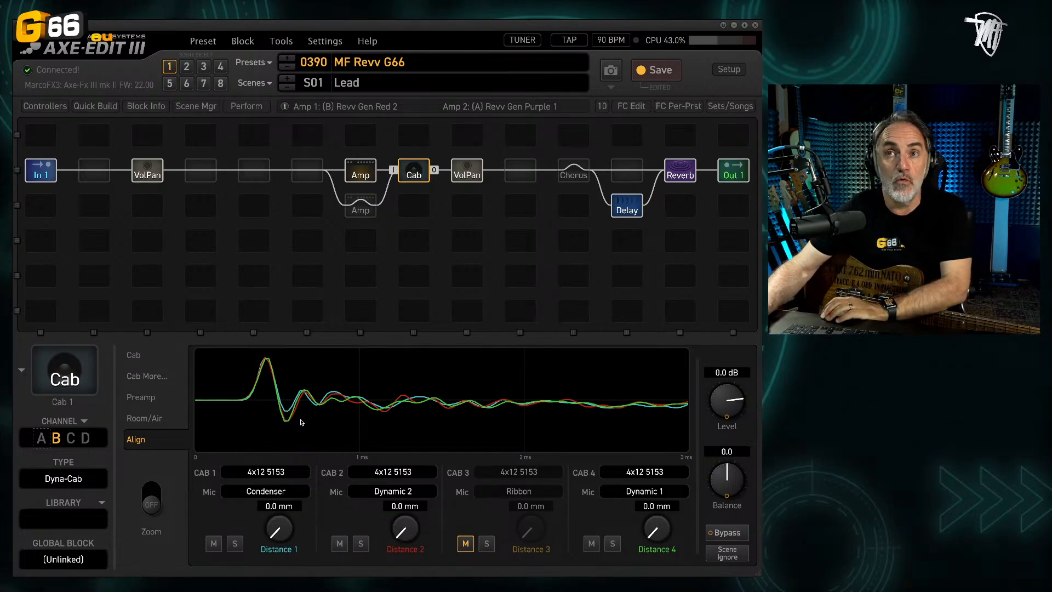
pyautogui.click(131, 354)
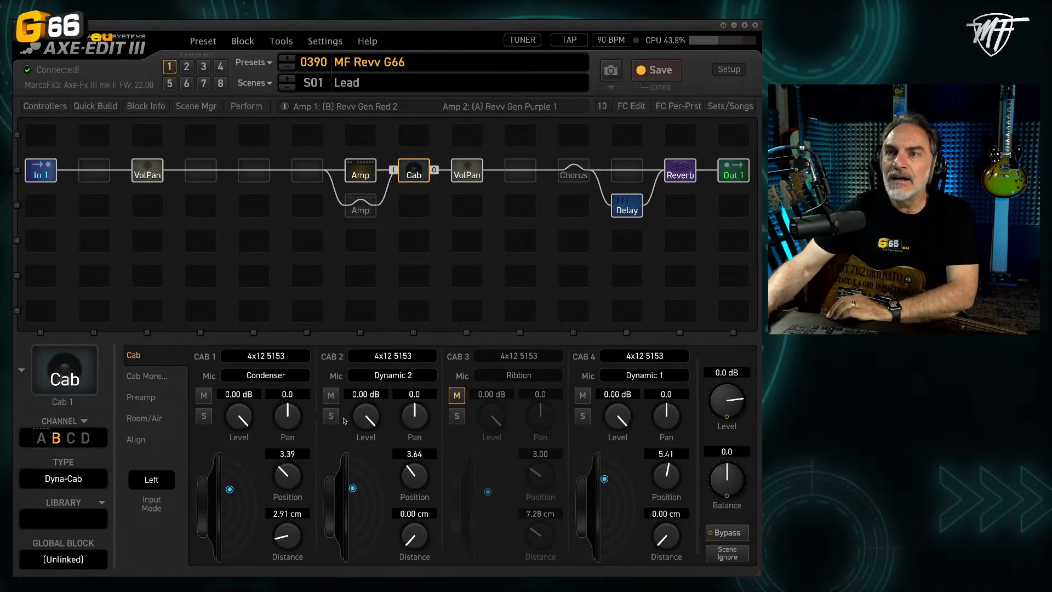
# Step: Mute Cab 2 and Cab 4 so only the Condenser mic of Cab 1 plays, and save the preset
pyautogui.click(330, 395)
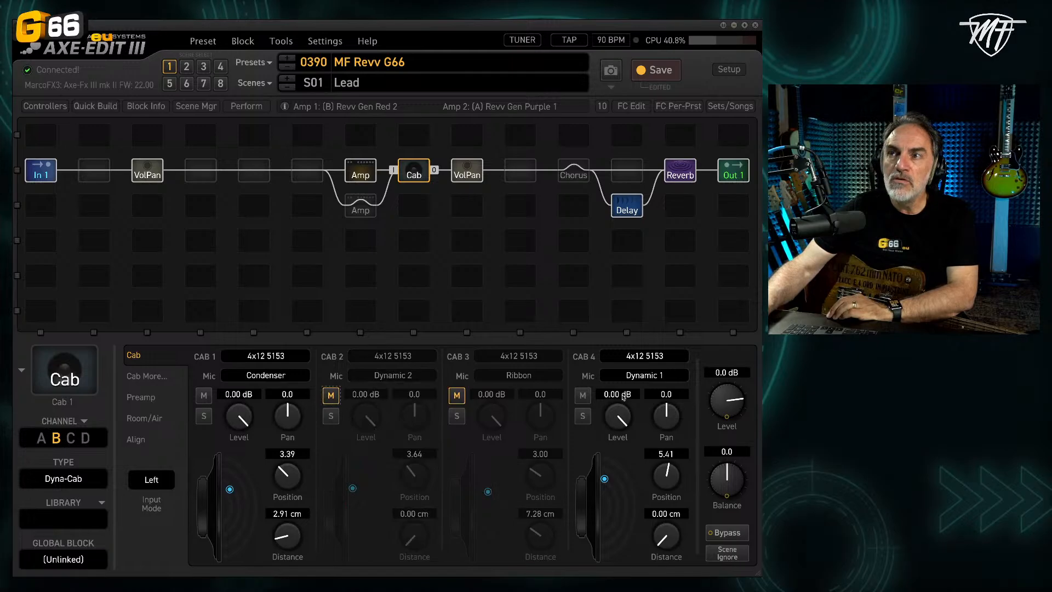
pyautogui.click(584, 395)
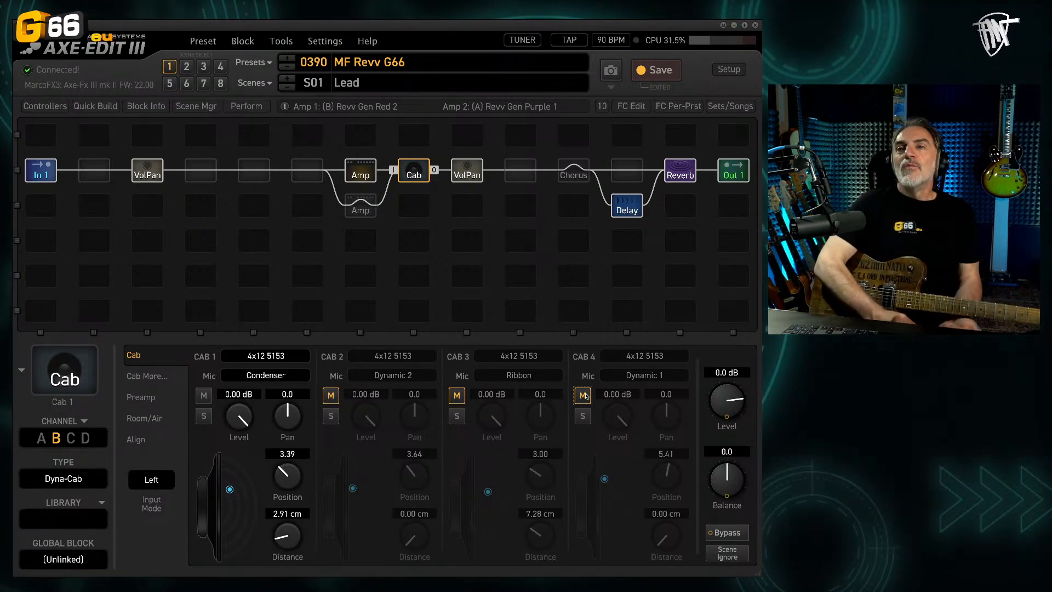
pyautogui.click(675, 73)
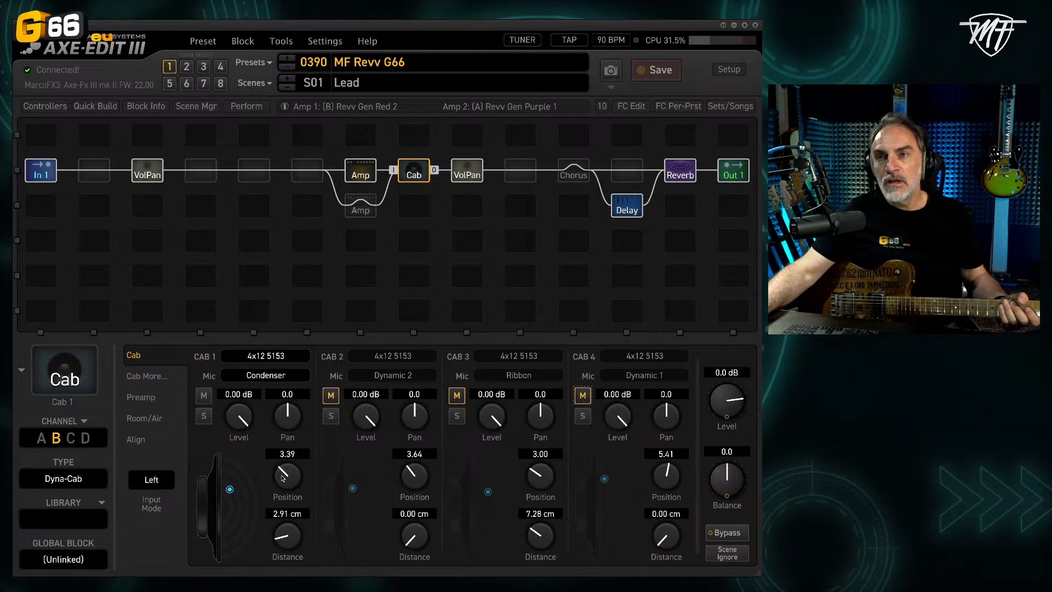
# Step: Try Cab 1's Condenser mic at different positions, from Cap up to 7.57 and back to 1.58
pyautogui.moveTo(282, 477); pyautogui.dragTo(279, 480)
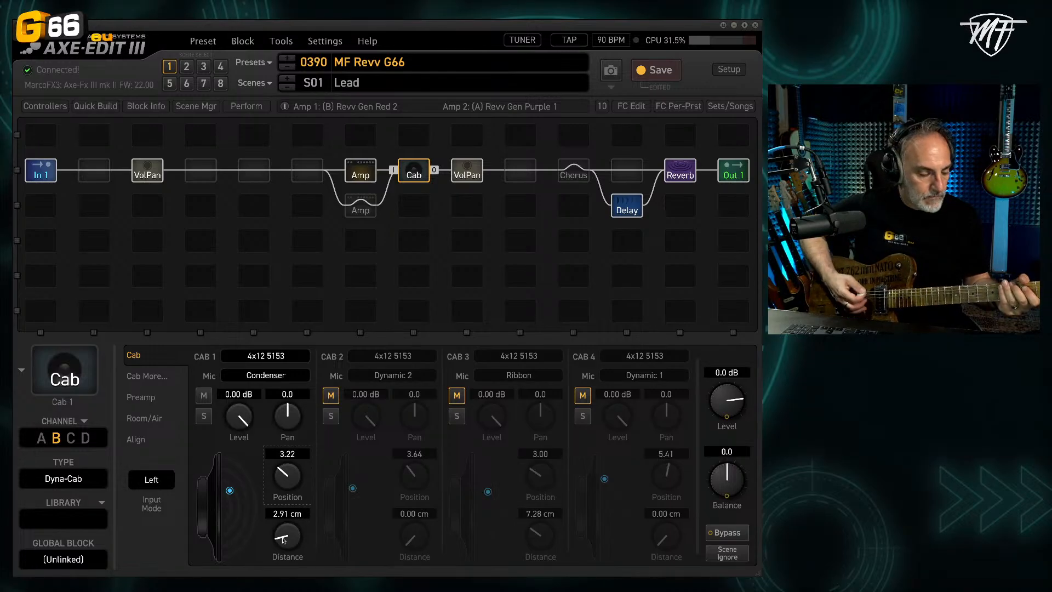
pyautogui.moveTo(290, 475); pyautogui.dragTo(265, 573)
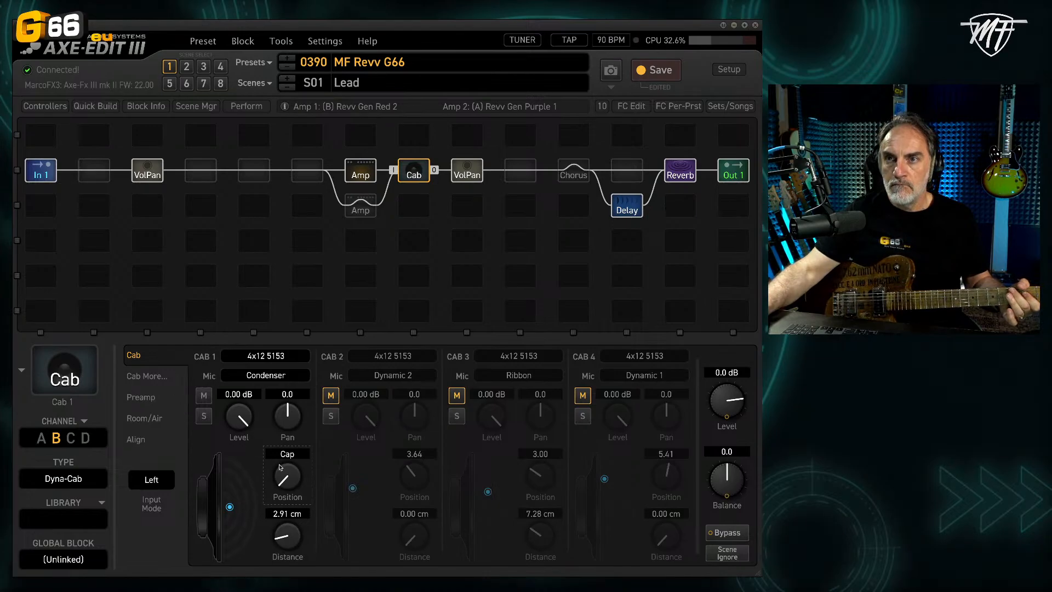
pyautogui.moveTo(300, 477); pyautogui.dragTo(313, 234)
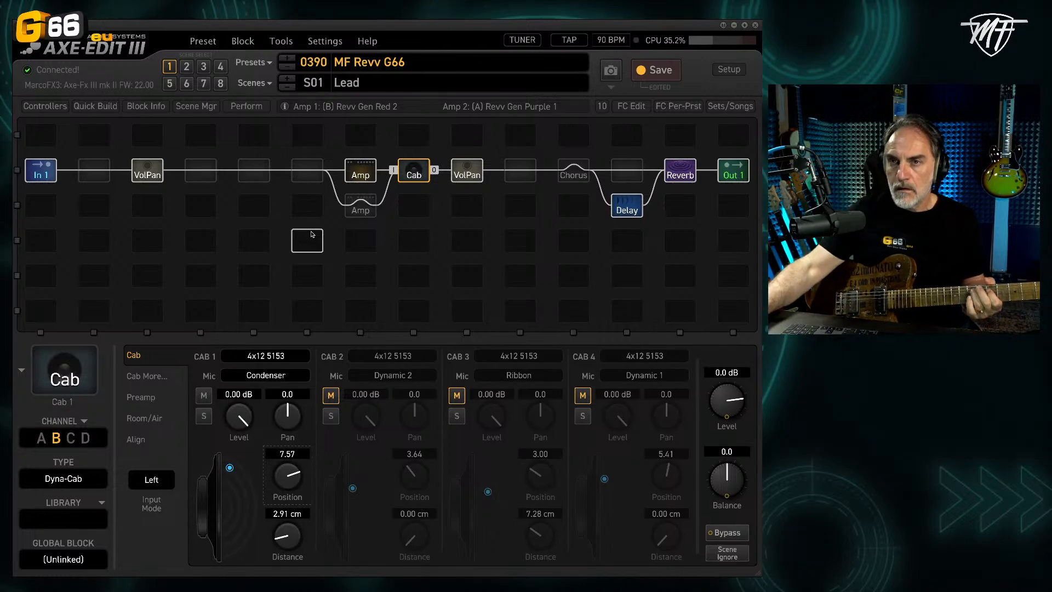
pyautogui.scroll(-1, 287, 492)
pyautogui.moveTo(287, 491); pyautogui.dragTo(287, 588)
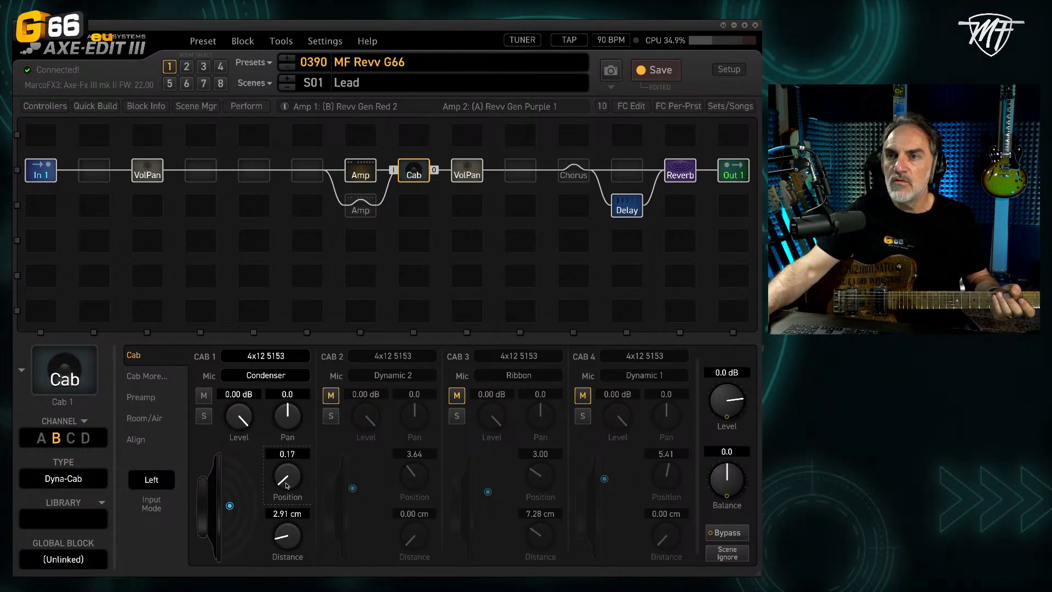
pyautogui.moveTo(284, 482); pyautogui.dragTo(272, 425)
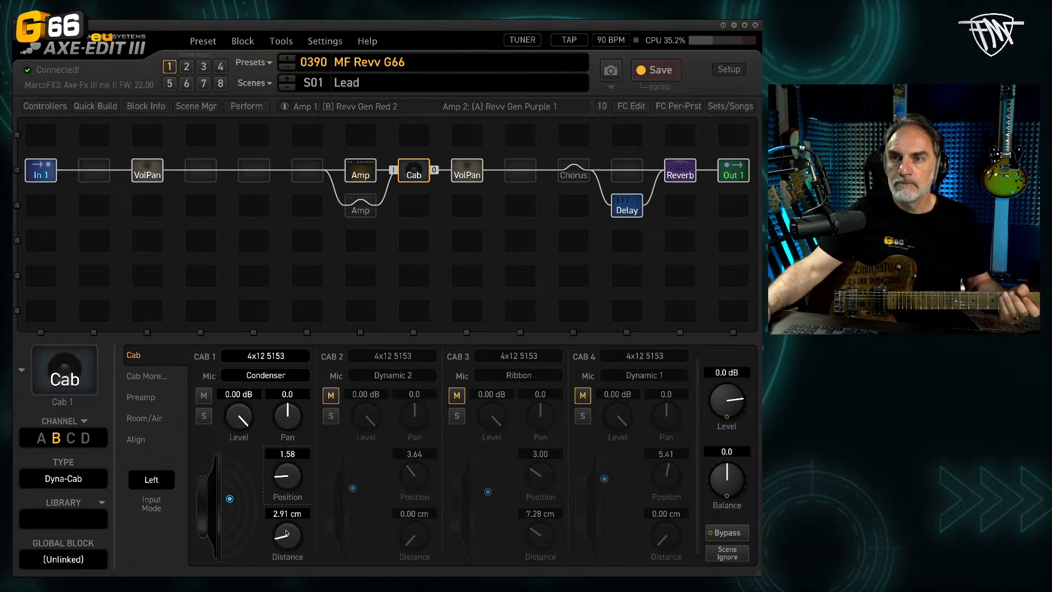
# Step: Try Cab 1's Condenser mic at distances of 24.00 cm, 12.38 cm and 0.00 cm
pyautogui.moveTo(288, 536); pyautogui.dragTo(344, 287)
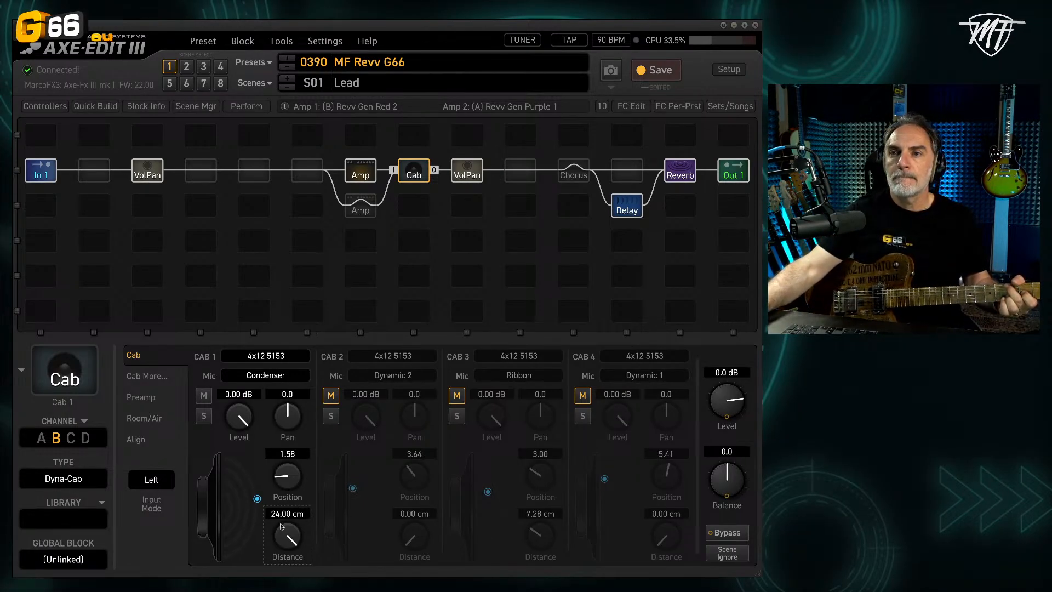
pyautogui.moveTo(283, 527); pyautogui.dragTo(285, 591)
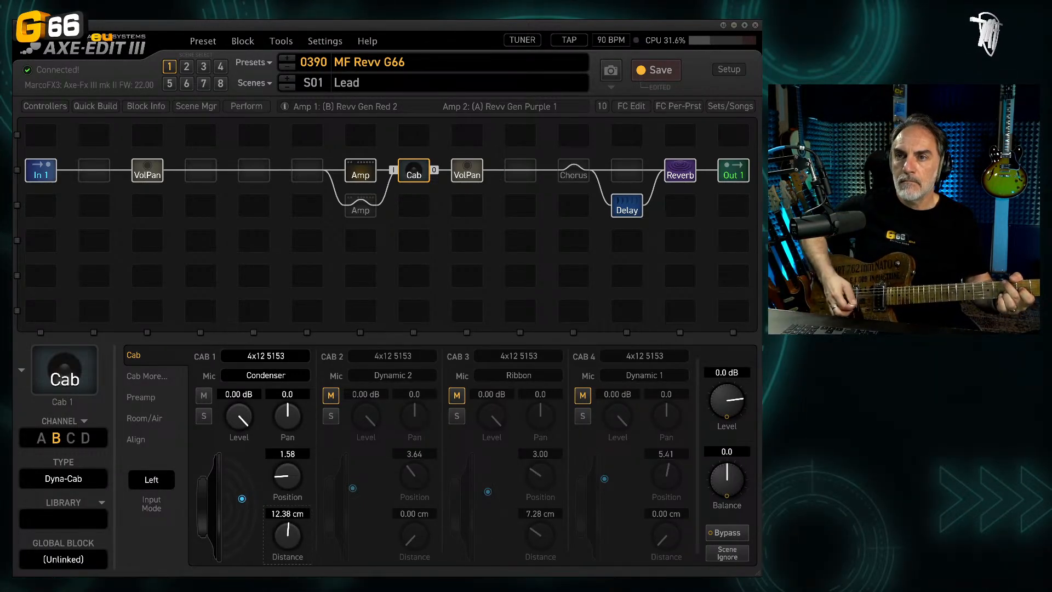
pyautogui.moveTo(281, 525); pyautogui.dragTo(282, 591)
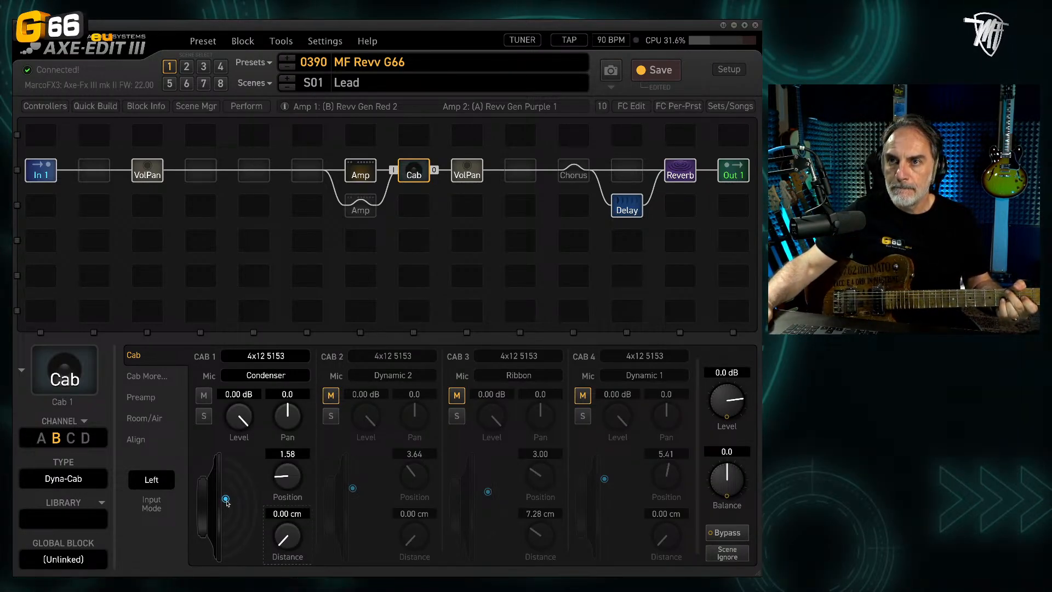
# Step: Set Cab 1's Condenser mic to position 3.89 and distance 2.58 cm
pyautogui.moveTo(225, 498); pyautogui.dragTo(225, 482)
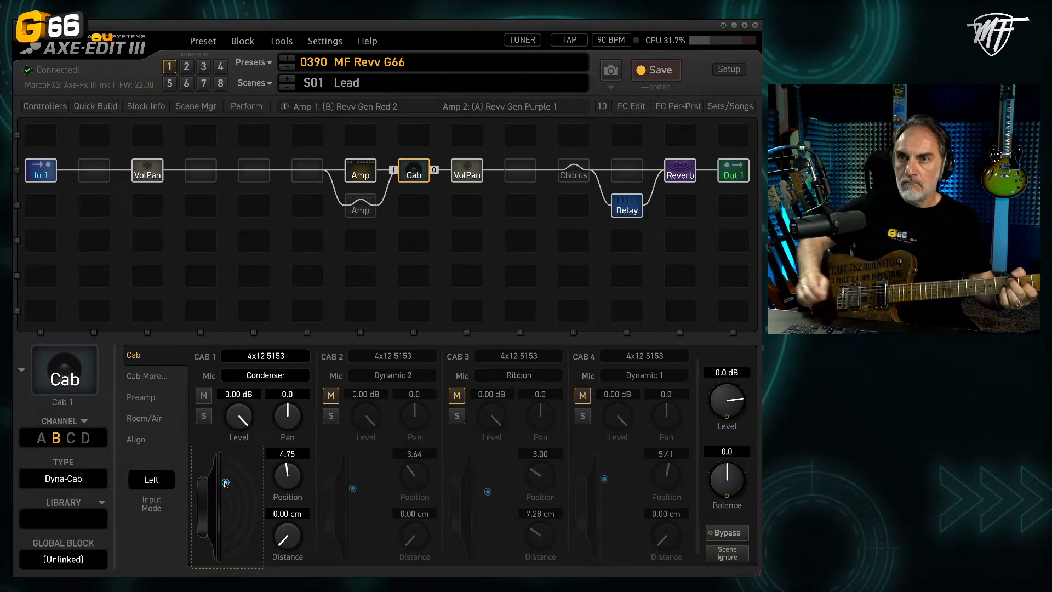
pyautogui.moveTo(296, 543); pyautogui.dragTo(285, 497)
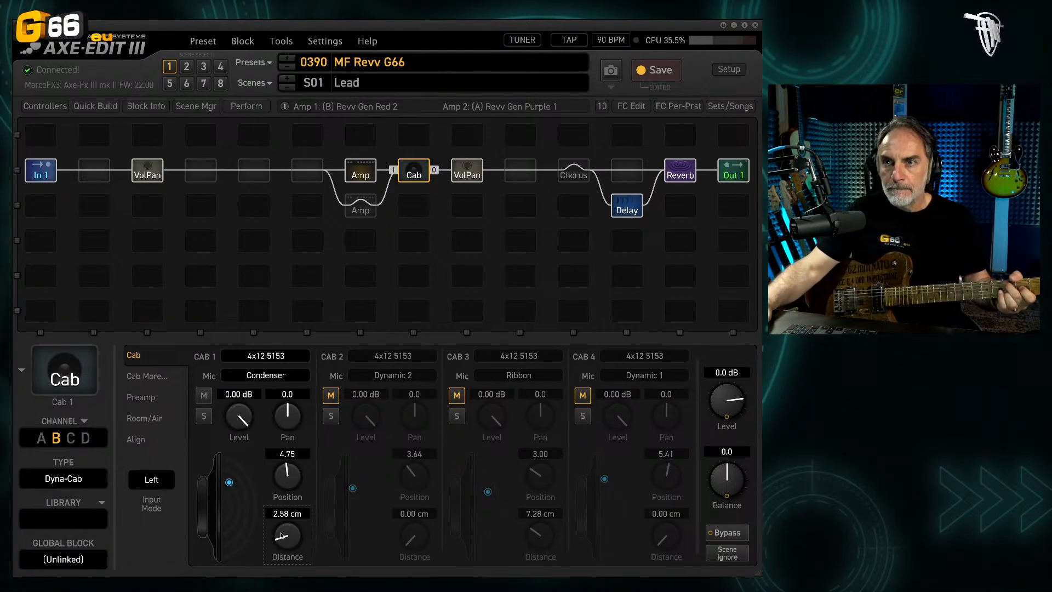
pyautogui.moveTo(283, 475); pyautogui.dragTo(283, 489)
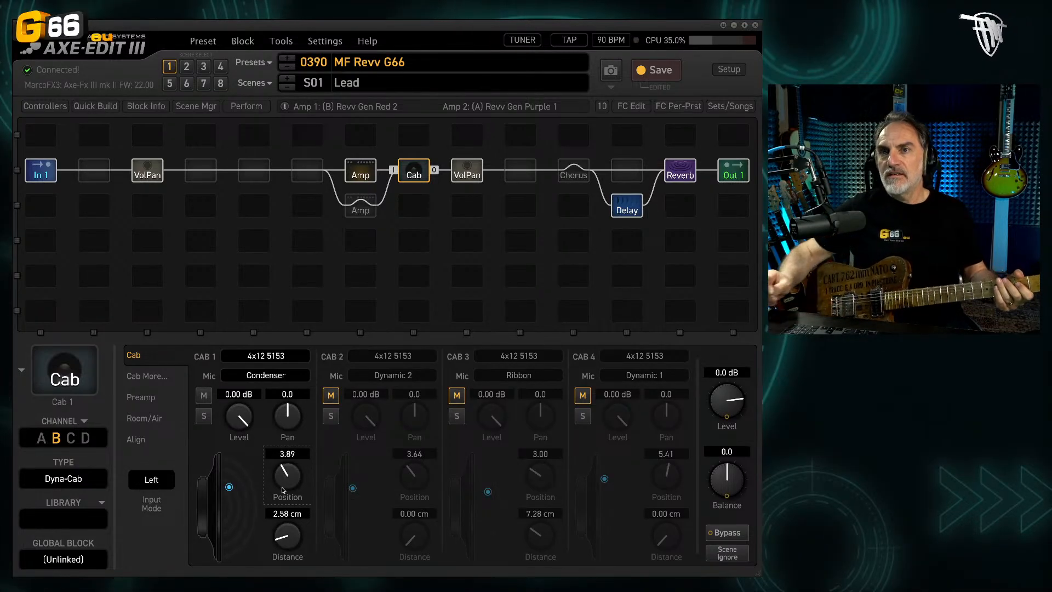
# Step: Unmute Cab 2 and audition its Dynamic 2 mic alone, solo Cab 1 briefly and leave both cabs playing together
pyautogui.click(204, 395)
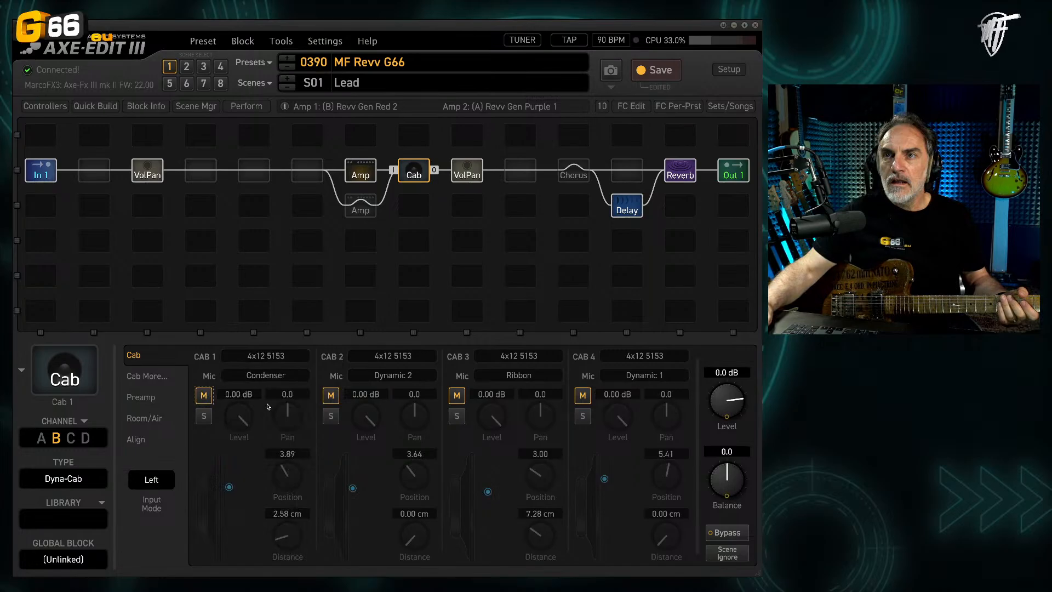
pyautogui.click(330, 399)
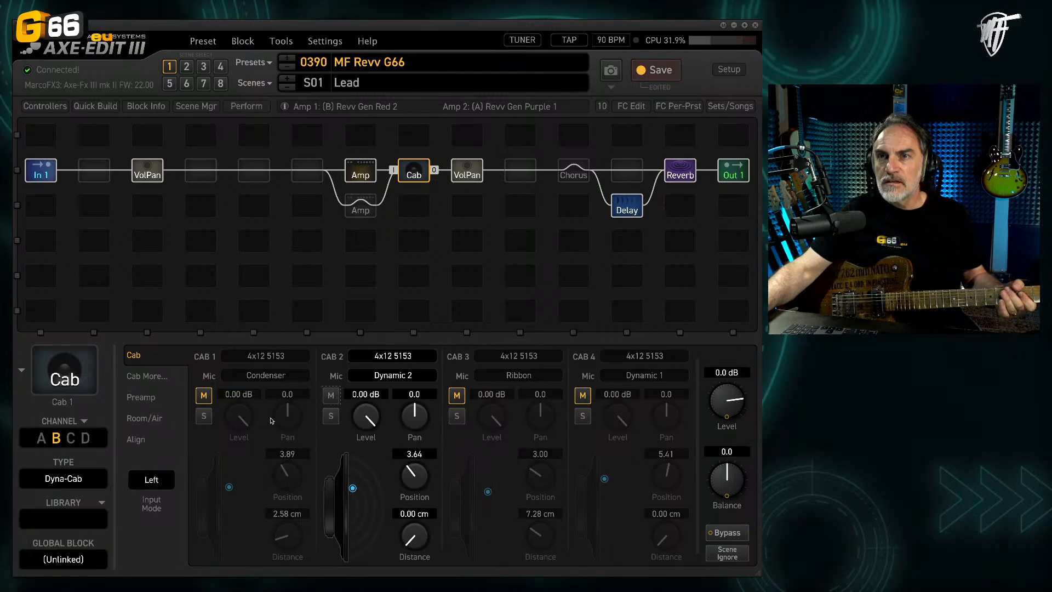
pyautogui.click(203, 417)
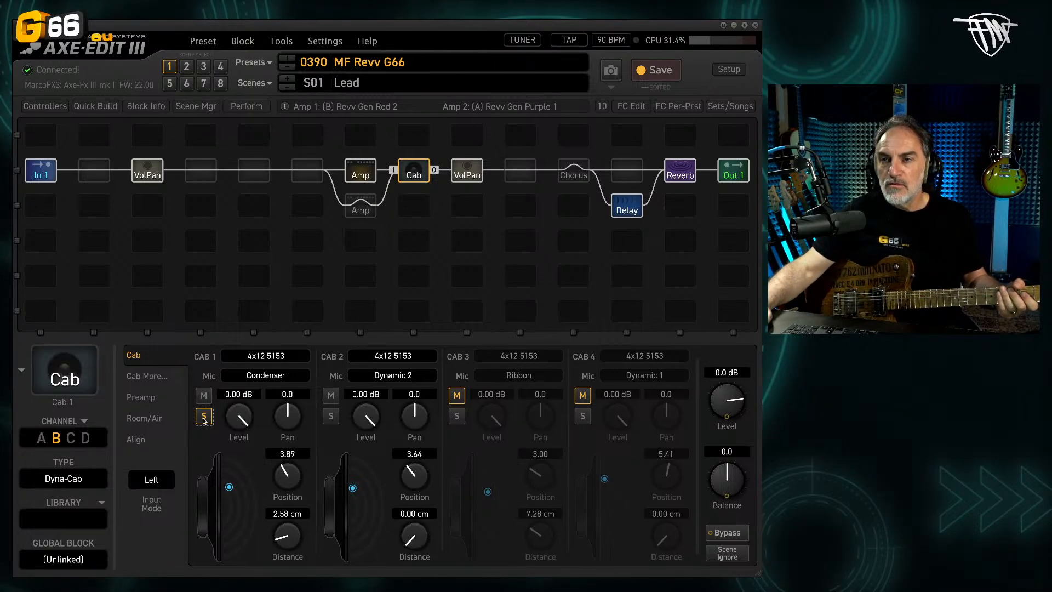
pyautogui.click(203, 418)
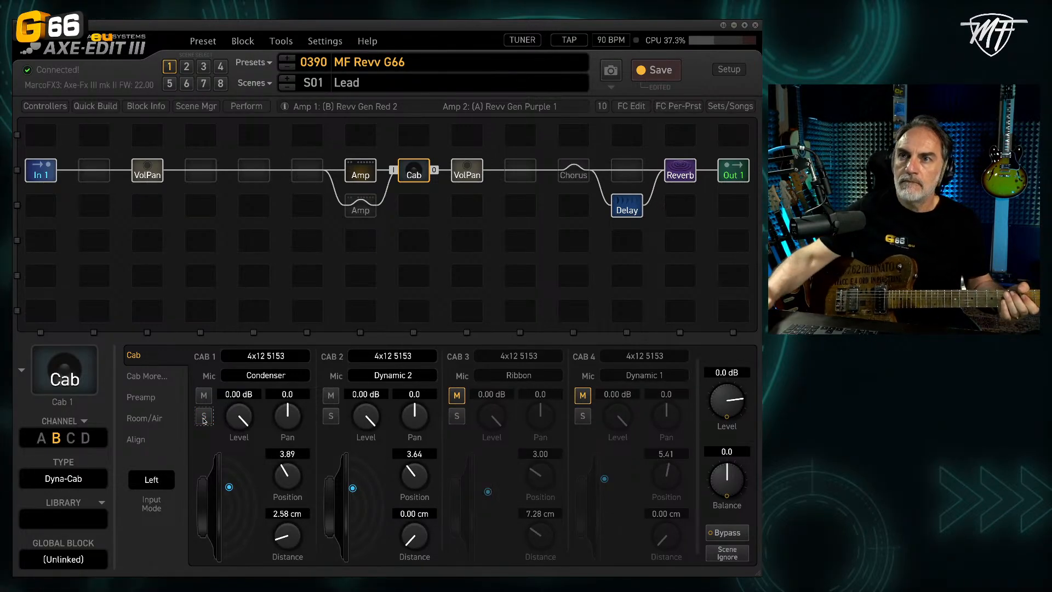
# Step: Set Cab 2's Dynamic 2 mic to position 2.73, comparing the sound with Cab 2 muted and unmuted
pyautogui.click(331, 396)
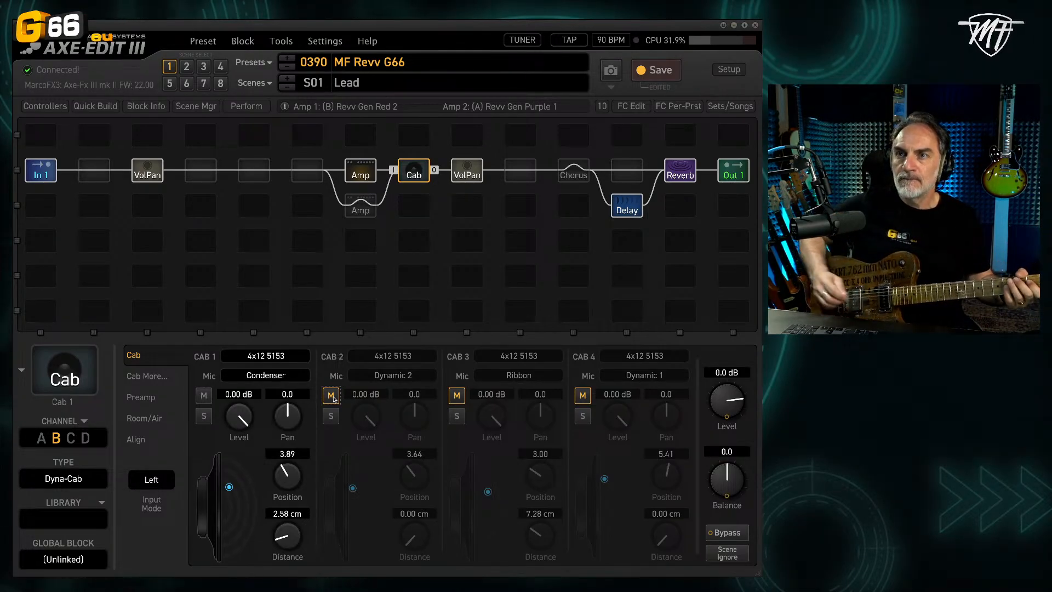
pyautogui.click(332, 395)
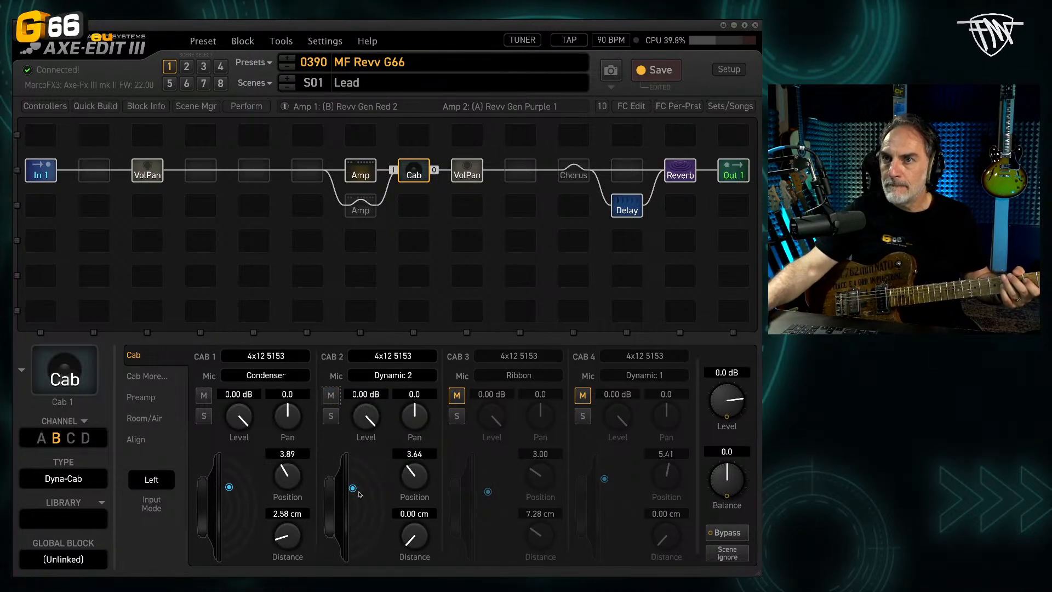
pyautogui.moveTo(353, 487); pyautogui.dragTo(353, 494)
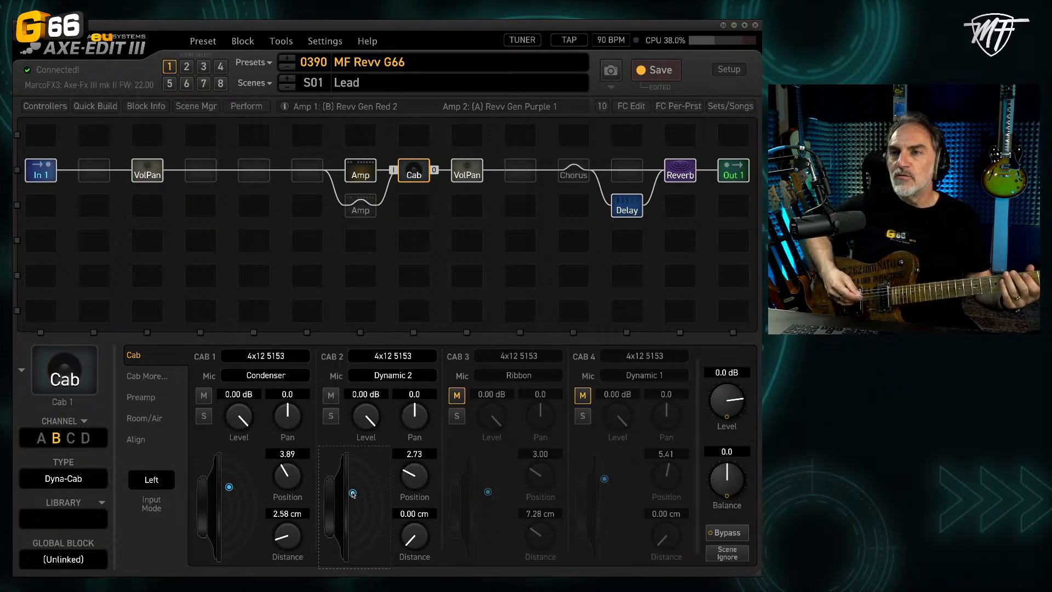
pyautogui.click(332, 395)
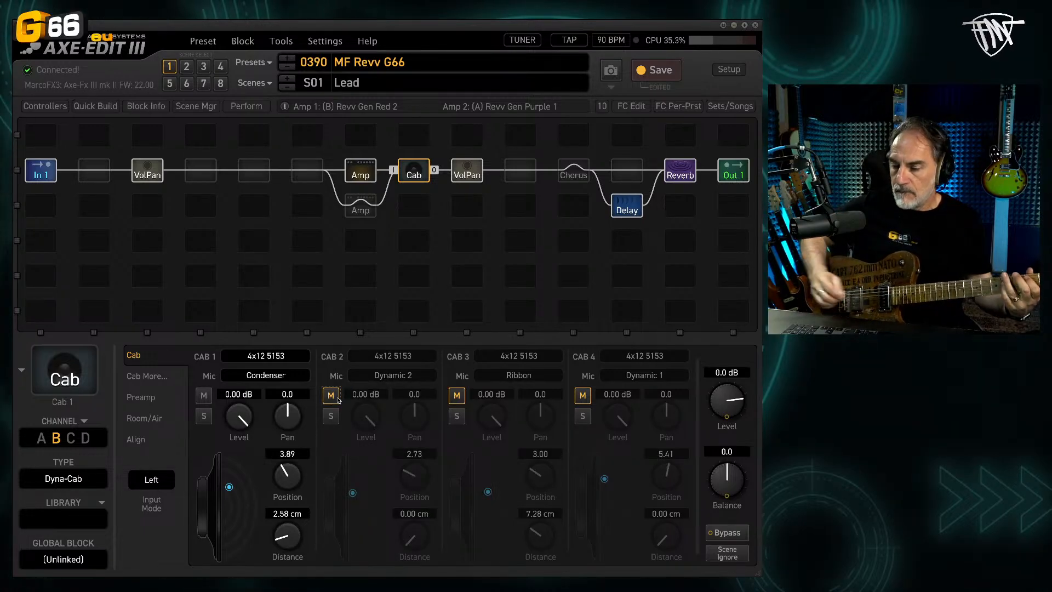
pyautogui.click(337, 399)
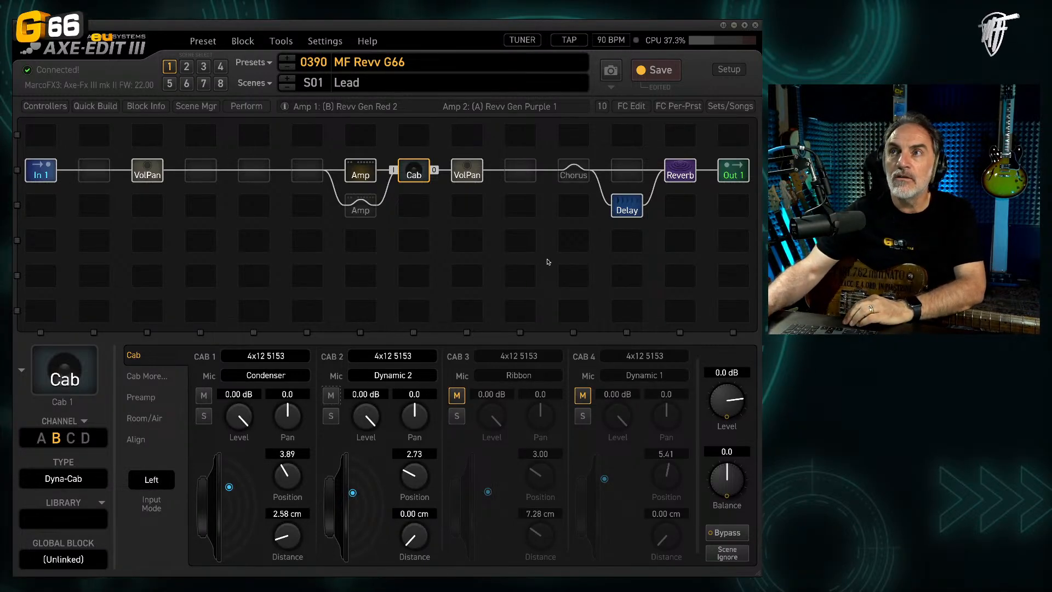
# Step: Bypass the Delay and Reverb blocks in the Lead scene and reopen the Cab block's settings
pyautogui.click(620, 212)
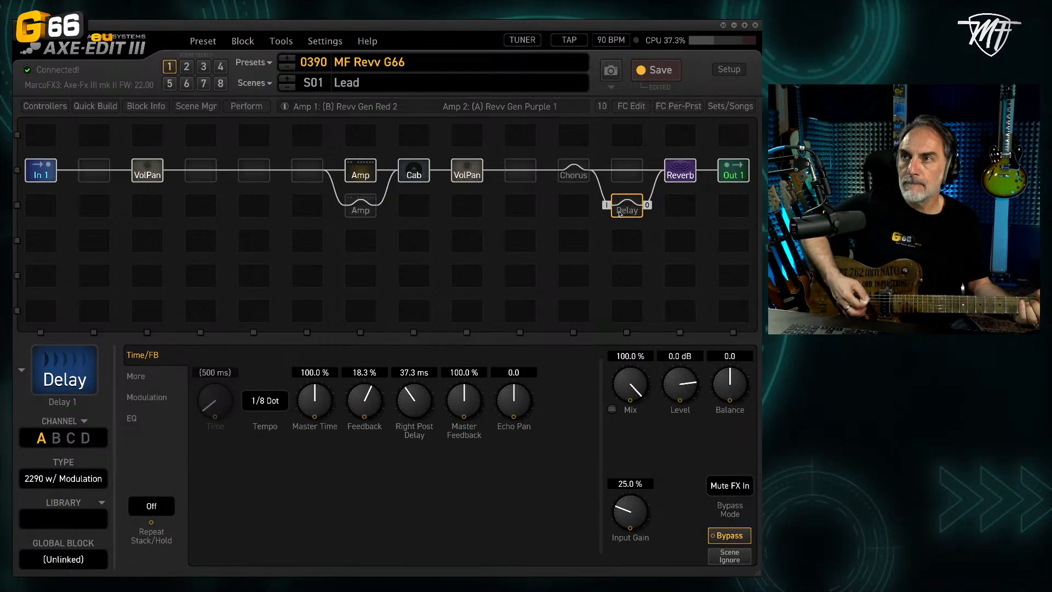
pyautogui.click(689, 168)
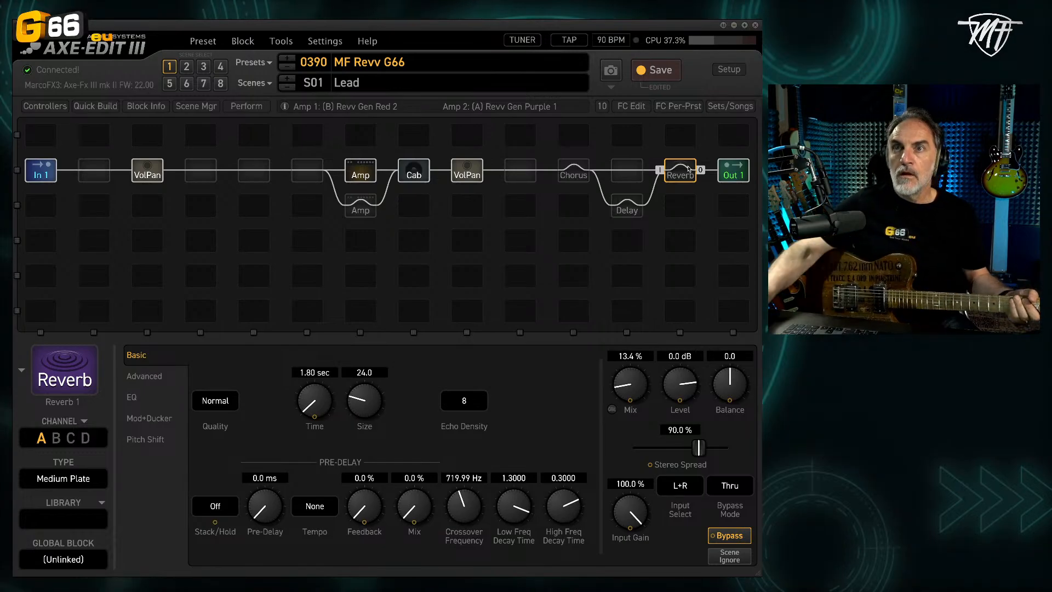
pyautogui.click(416, 175)
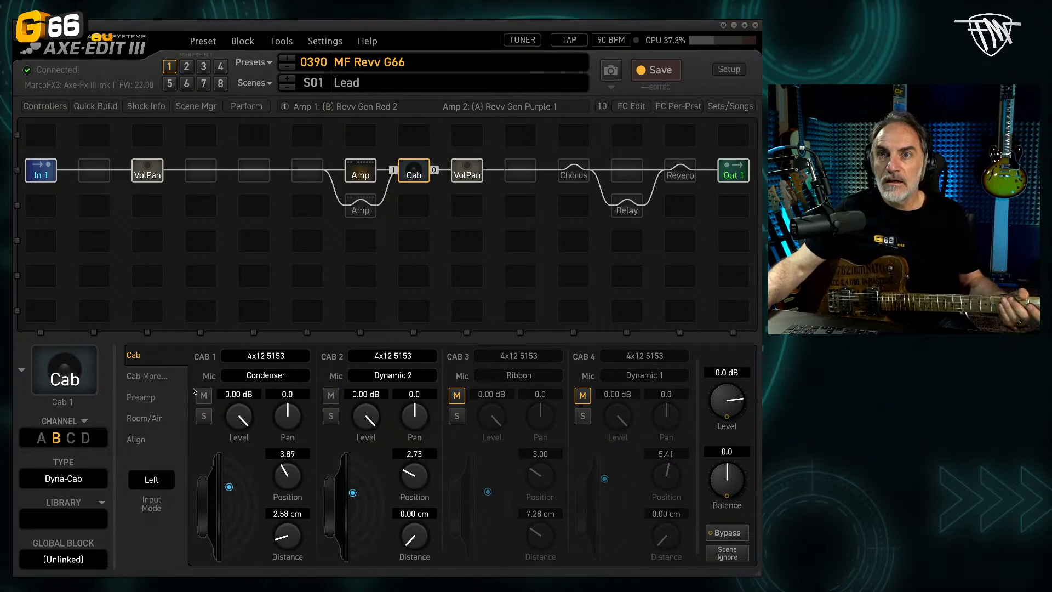
# Step: Try the Cab block's Room Level at 27.6 % and 59.4 % with a Room Size of 20.37 m
pyautogui.click(144, 419)
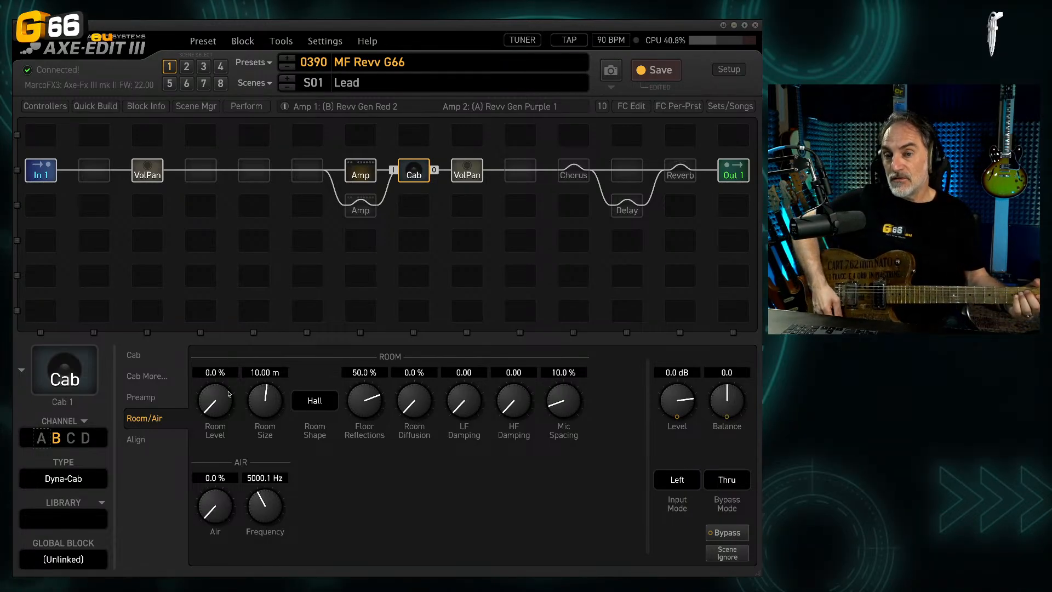
pyautogui.moveTo(228, 395); pyautogui.dragTo(214, 296)
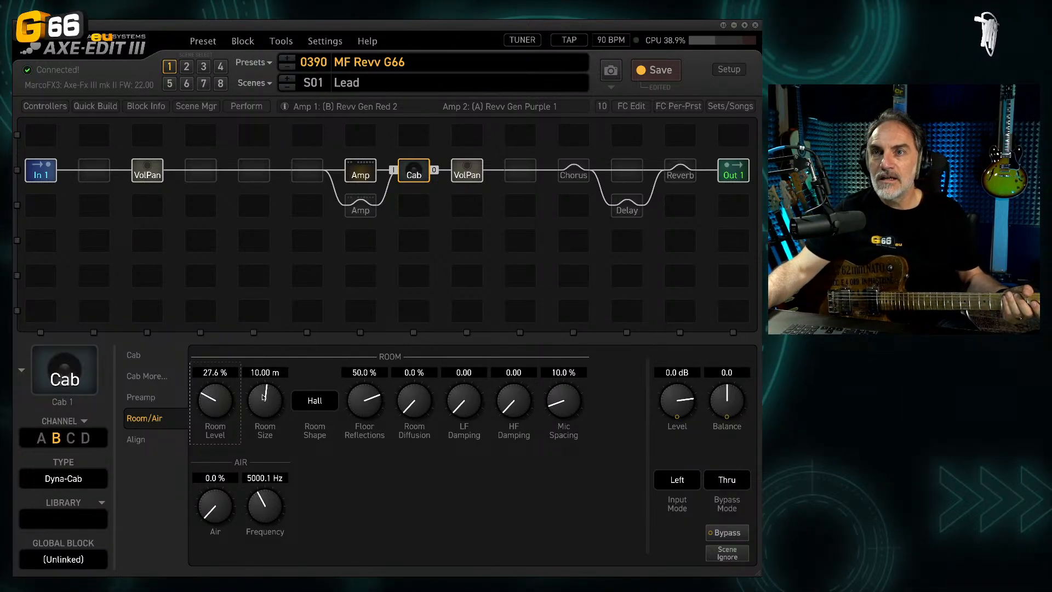
pyautogui.moveTo(264, 397); pyautogui.dragTo(273, 301)
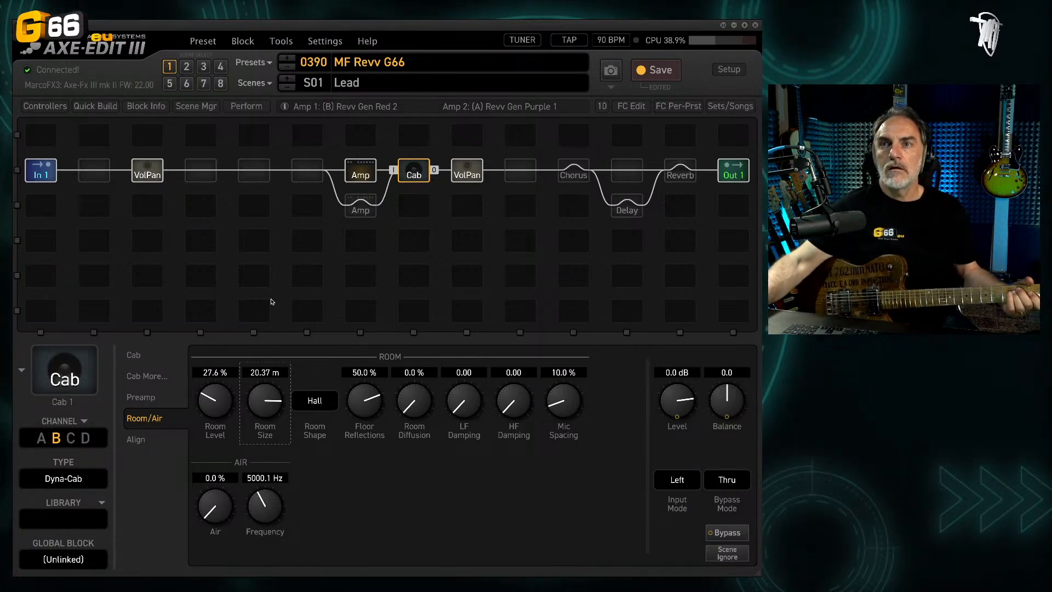
pyautogui.moveTo(217, 402); pyautogui.dragTo(230, 310)
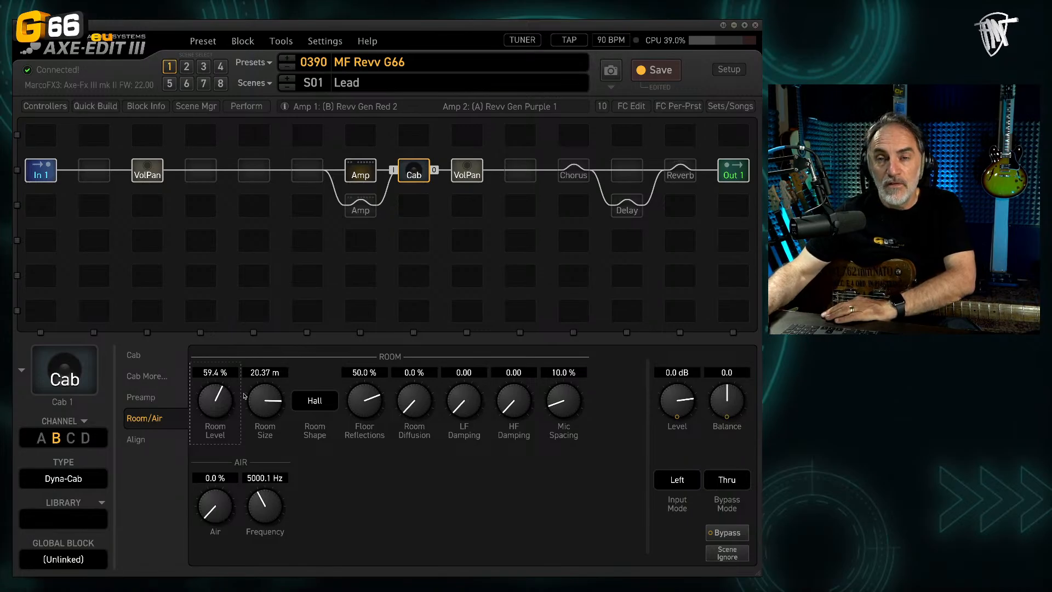
# Step: Set the Cab block's Room Level to 19.3 %, Room Size to 12.16 m and Floor Reflections to 12.5 %
pyautogui.moveTo(223, 398); pyautogui.dragTo(134, 439)
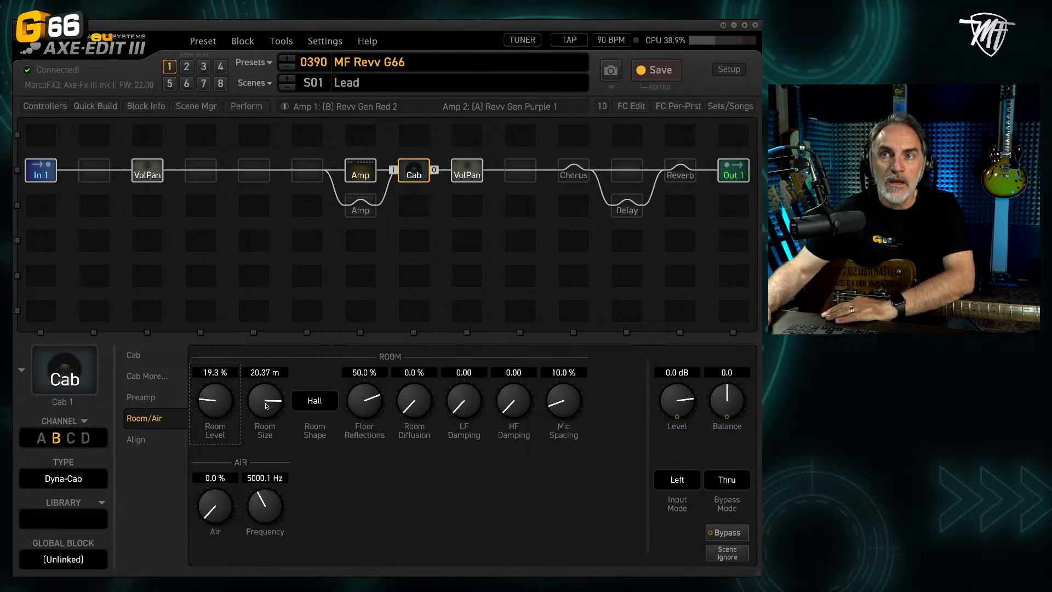
pyautogui.moveTo(267, 406); pyautogui.dragTo(234, 450)
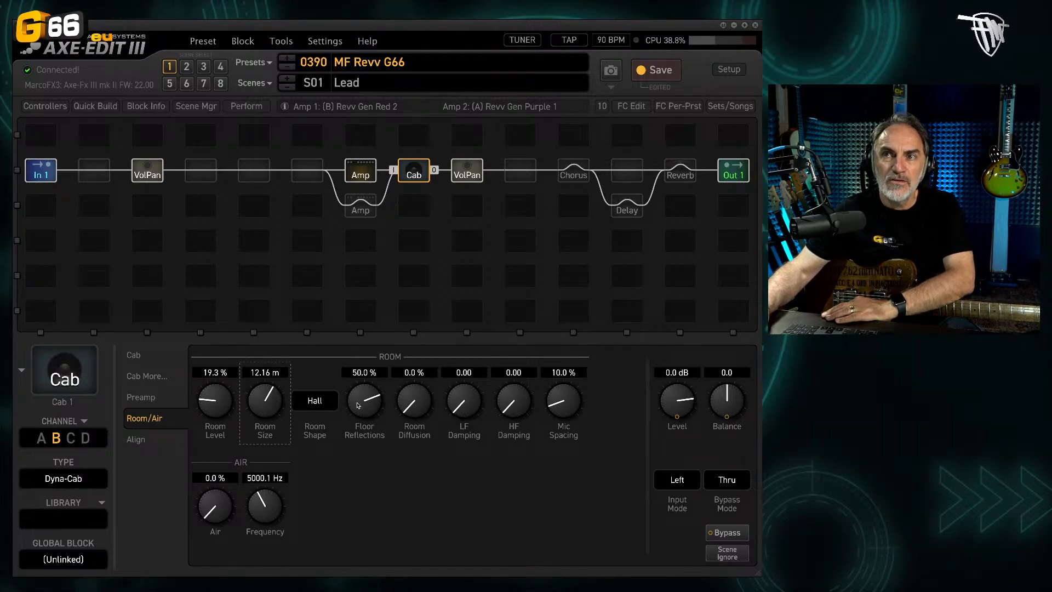
pyautogui.moveTo(358, 405); pyautogui.dragTo(341, 431)
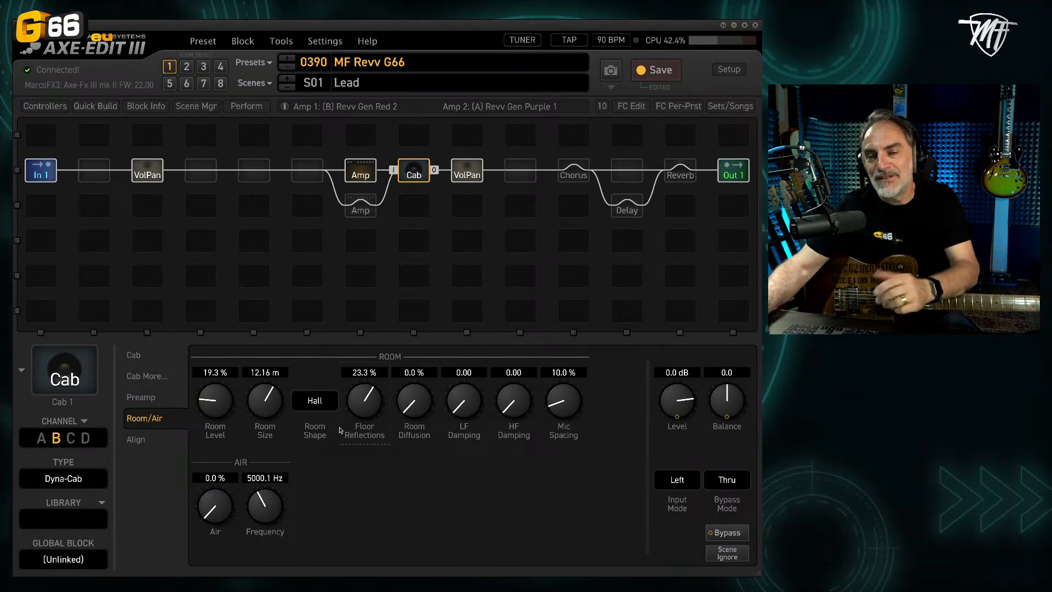
pyautogui.moveTo(357, 408); pyautogui.dragTo(362, 417)
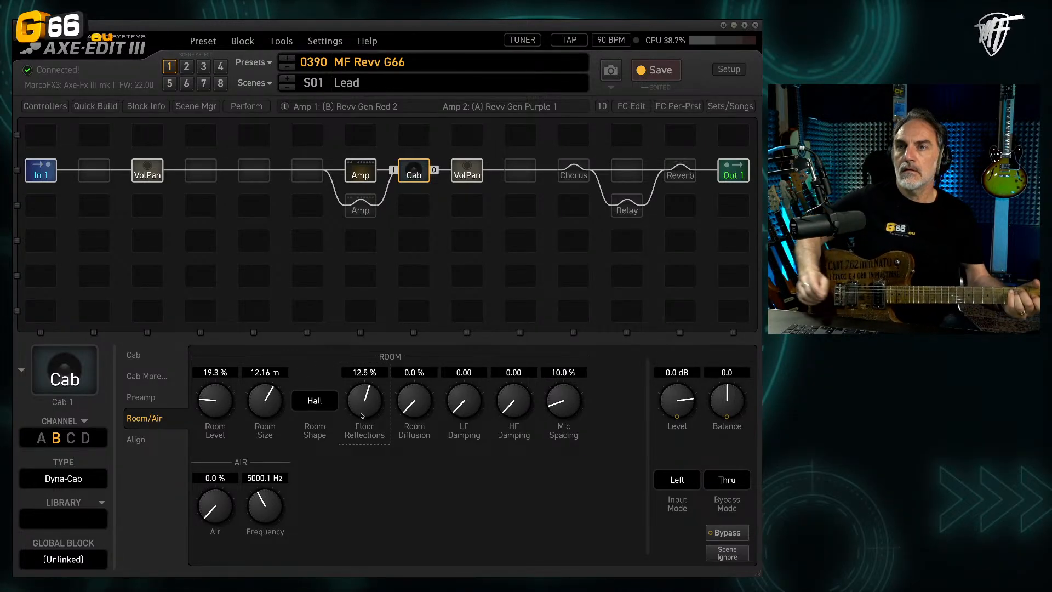
# Step: Re-enable the Reverb block and return to the Cab block's room settings
pyautogui.click(681, 176)
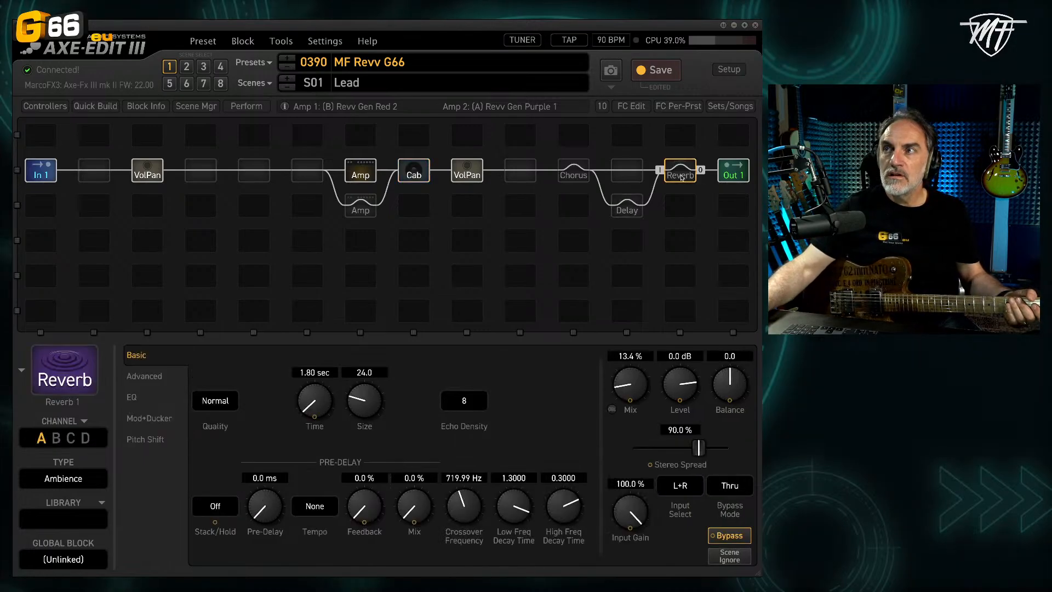
pyautogui.press('space')
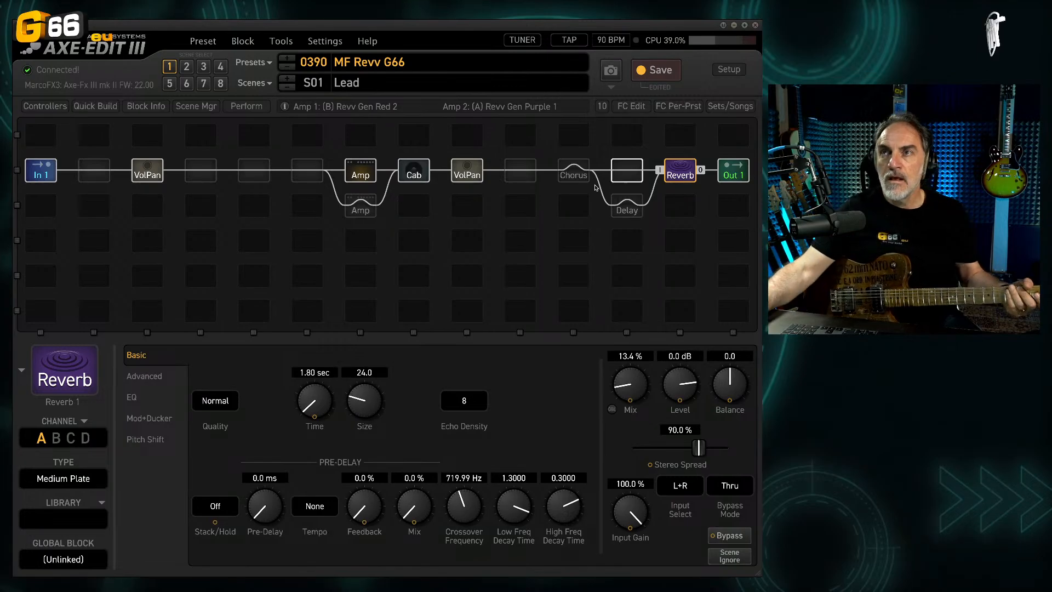
pyautogui.click(425, 181)
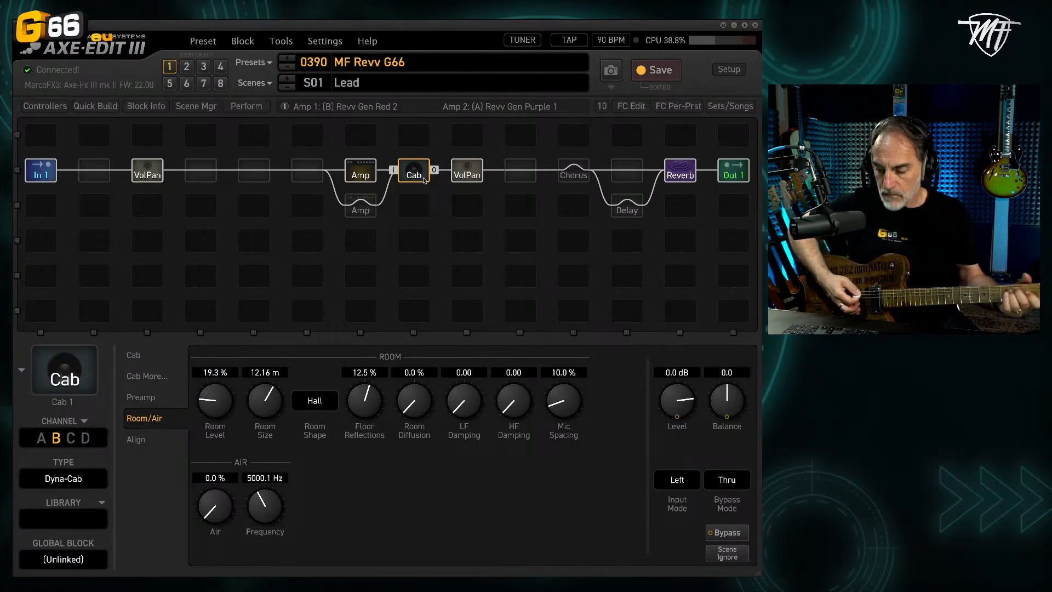
# Step: Compare the Cab block's Room Level at 0 %, 28.0 % and 25.0 %, and leave it at 23.3 %
pyautogui.moveTo(208, 404); pyautogui.dragTo(41, 586)
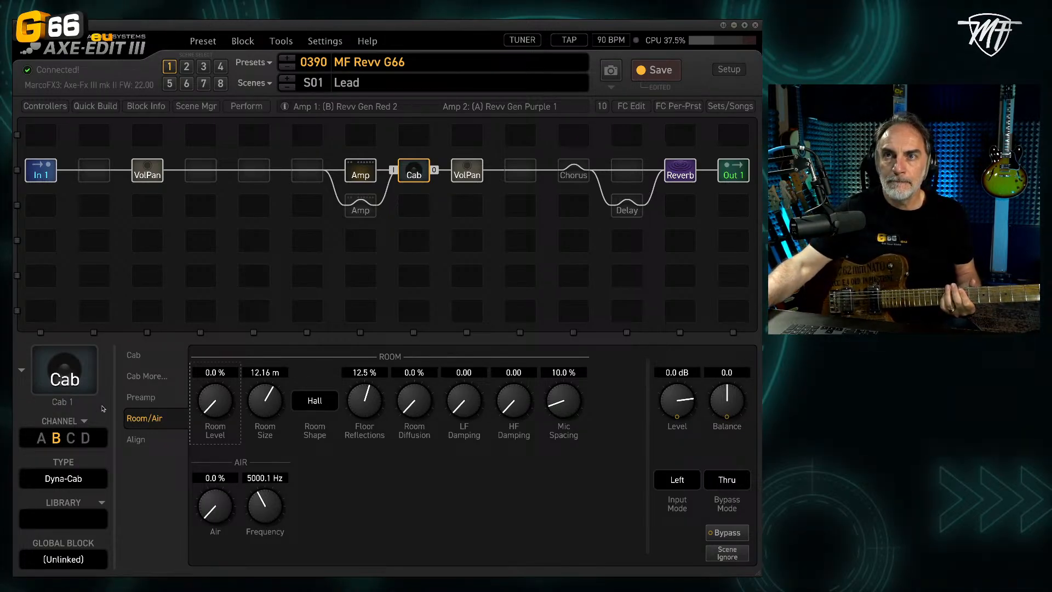
pyautogui.moveTo(213, 402); pyautogui.dragTo(206, 329)
pyautogui.click(200, 304)
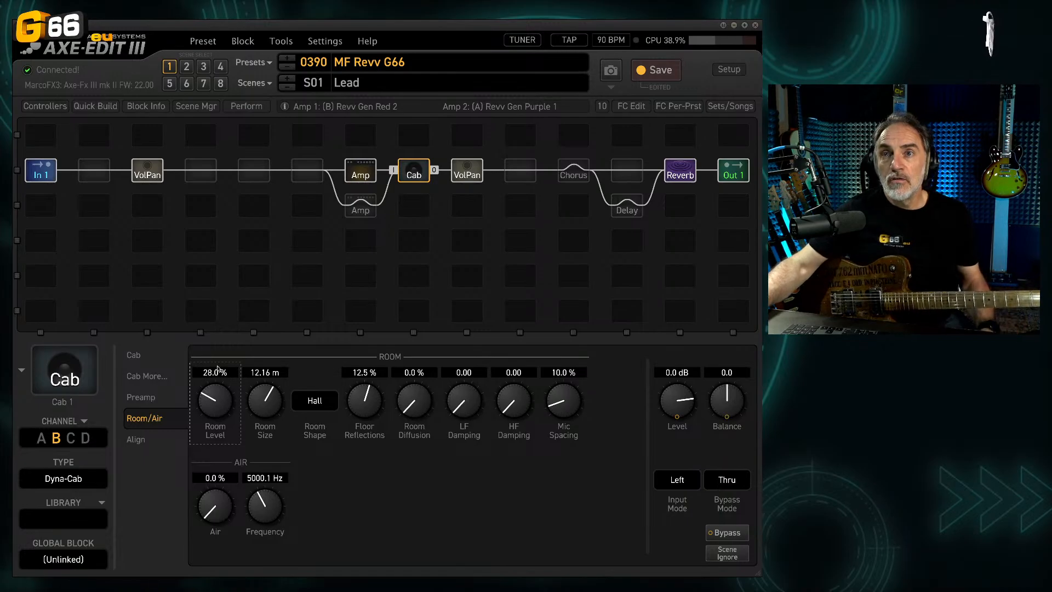
pyautogui.moveTo(224, 387); pyautogui.dragTo(216, 395)
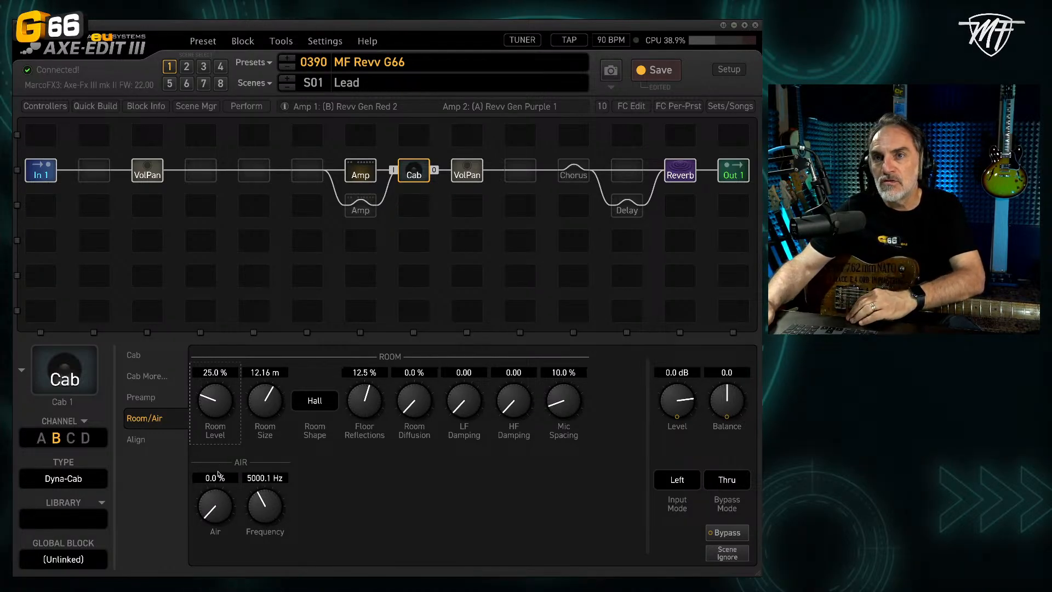
pyautogui.moveTo(208, 399); pyautogui.dragTo(183, 460)
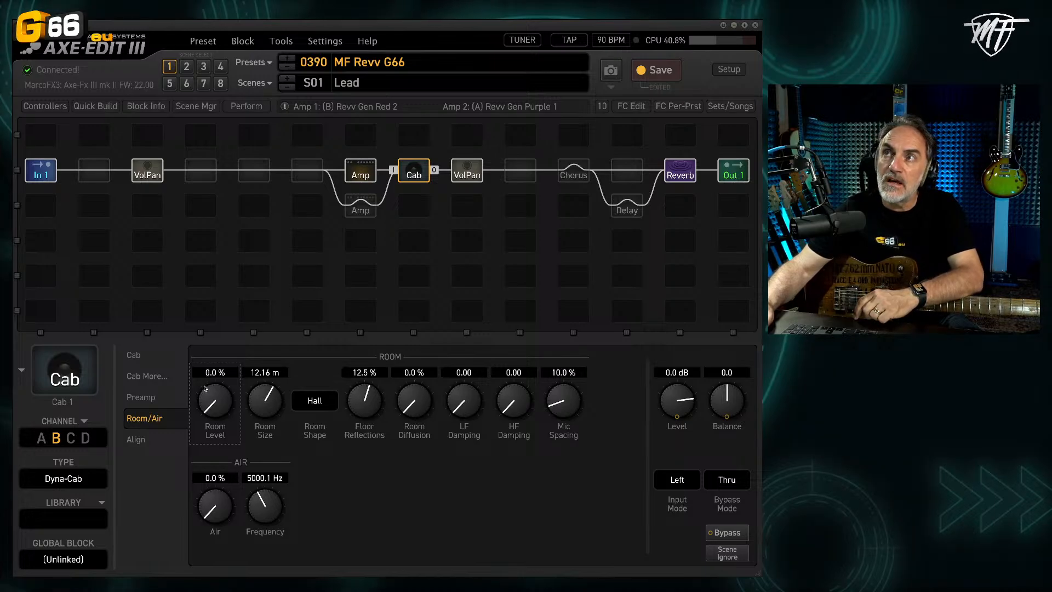
pyautogui.moveTo(205, 410); pyautogui.dragTo(185, 310)
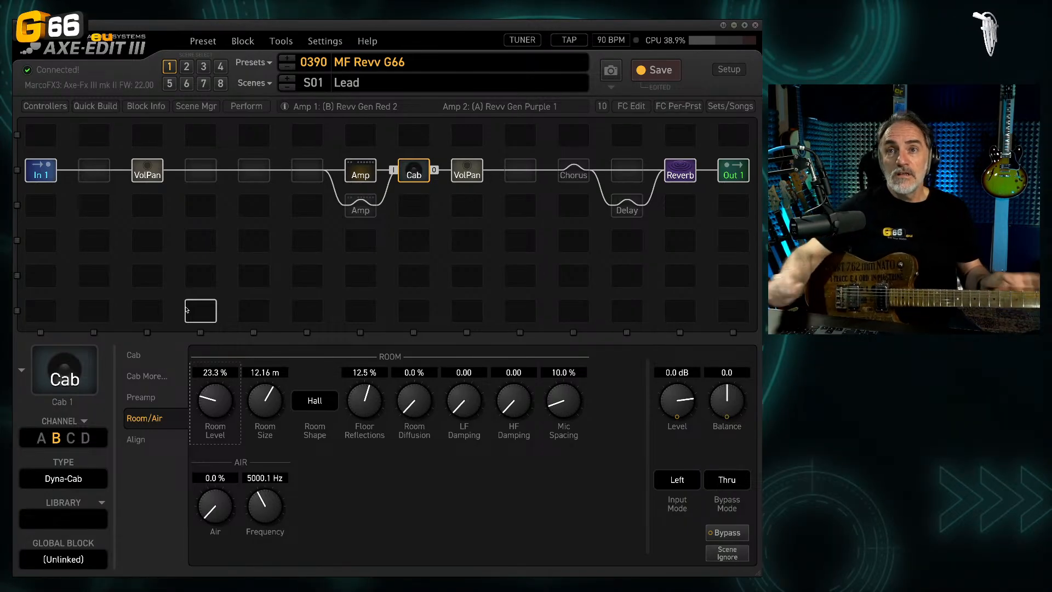
# Step: Review the Cab block's preamp settings, per-cab filters and Cab 1's IR Length options, and return to the main mic settings
pyautogui.click(147, 396)
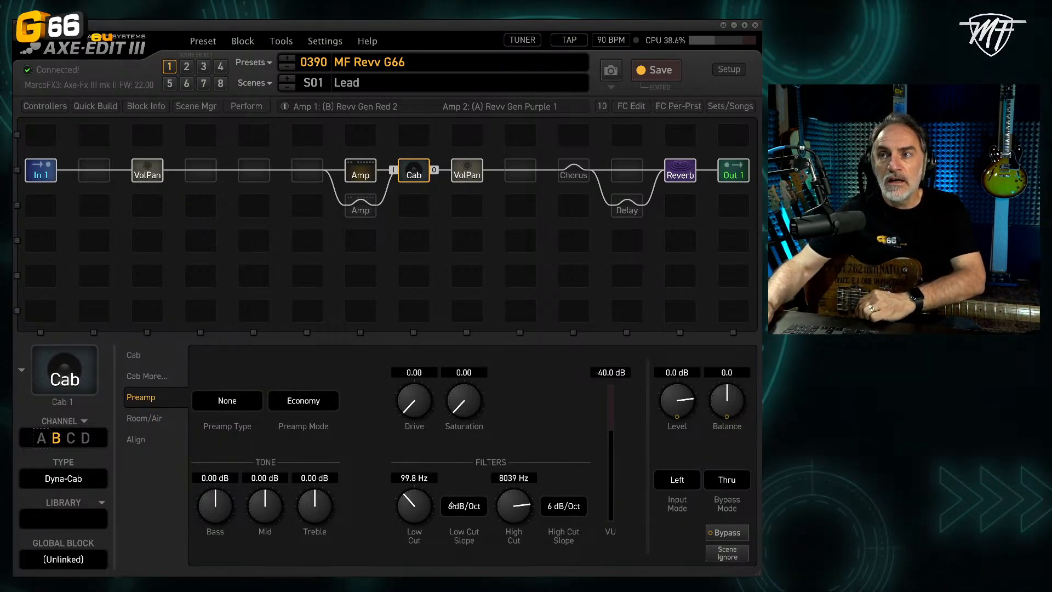
pyautogui.click(144, 357)
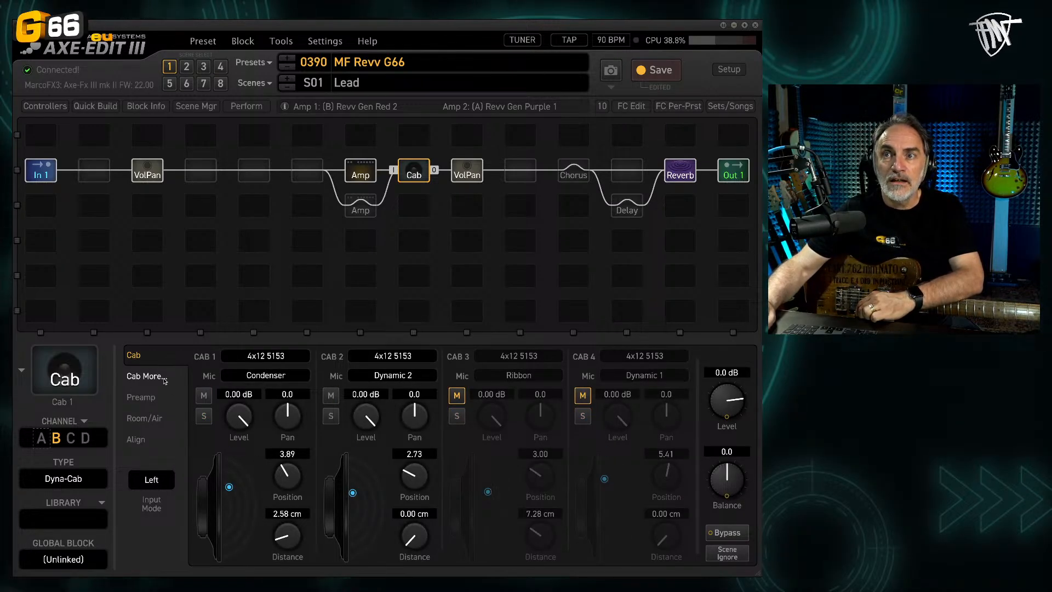
pyautogui.click(163, 379)
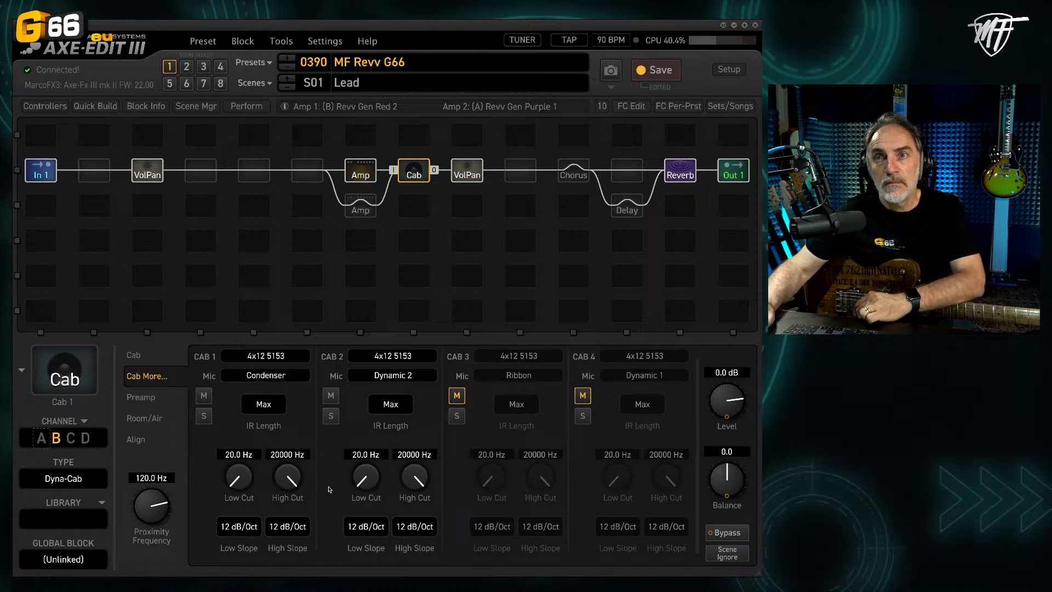
pyautogui.click(265, 409)
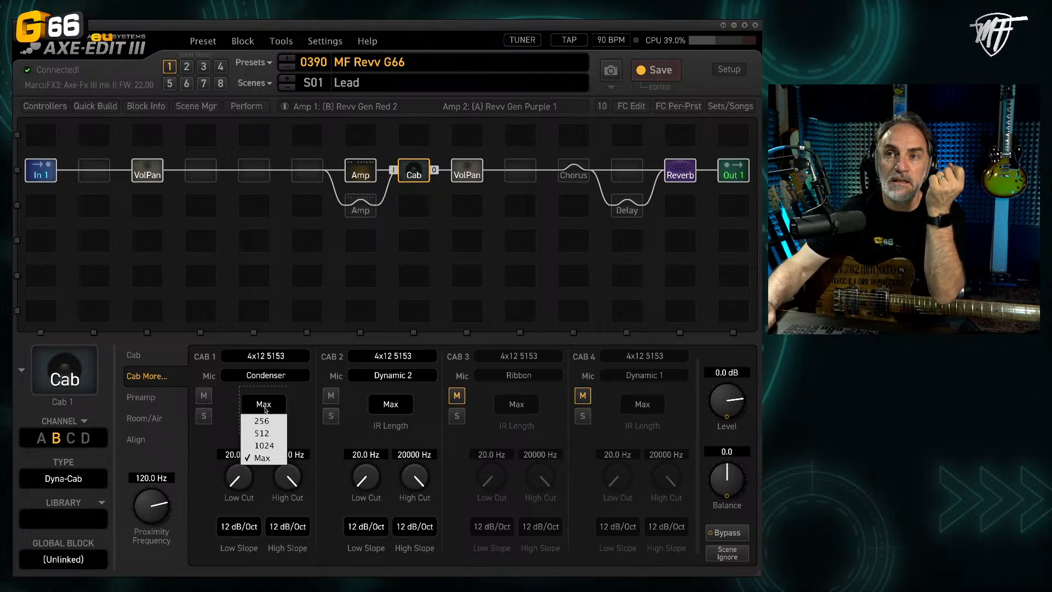
pyautogui.click(290, 402)
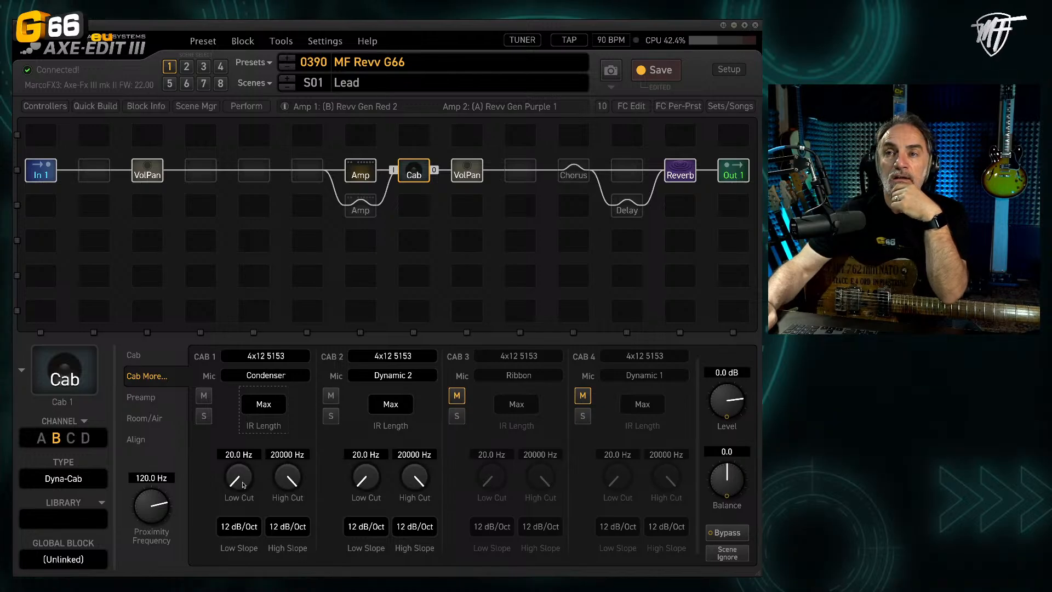
pyautogui.click(153, 360)
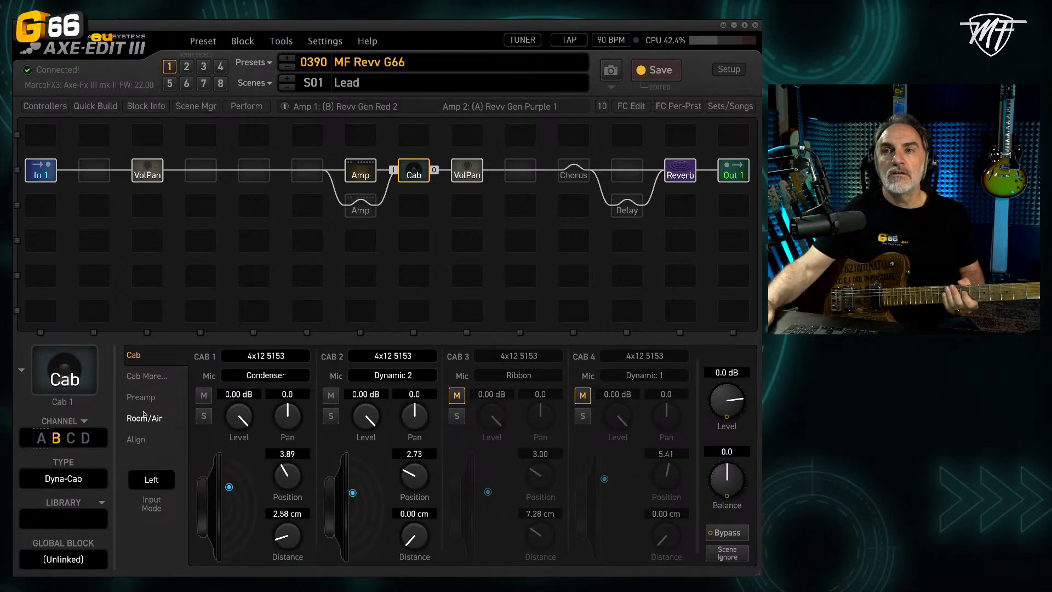
# Step: Unmute Cab 3's Ribbon mic, audition Cab 3 and Cab 2 alone, and leave both playing without solo
pyautogui.click(457, 416)
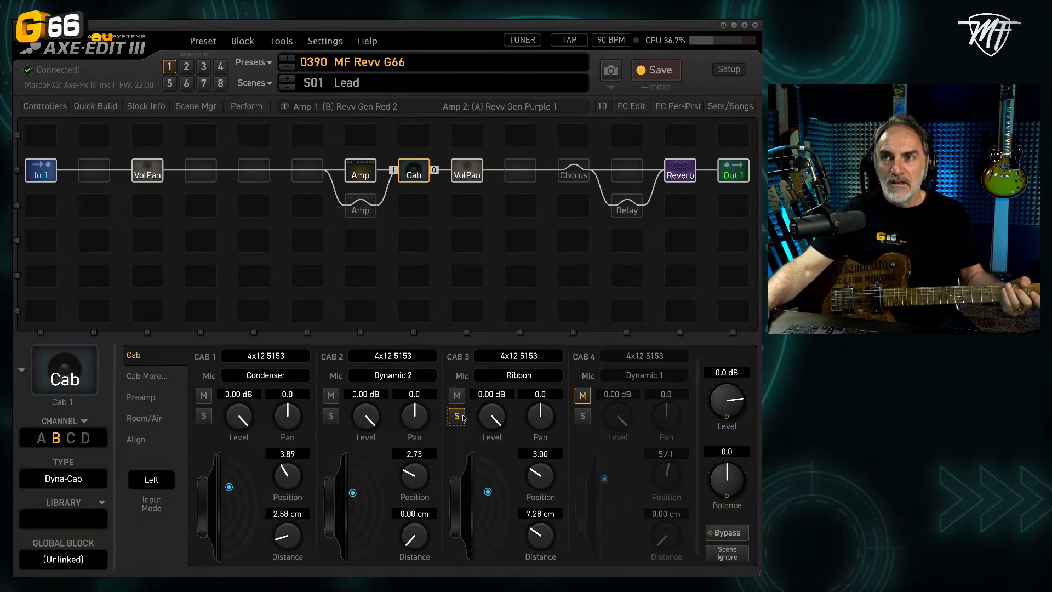
pyautogui.click(463, 418)
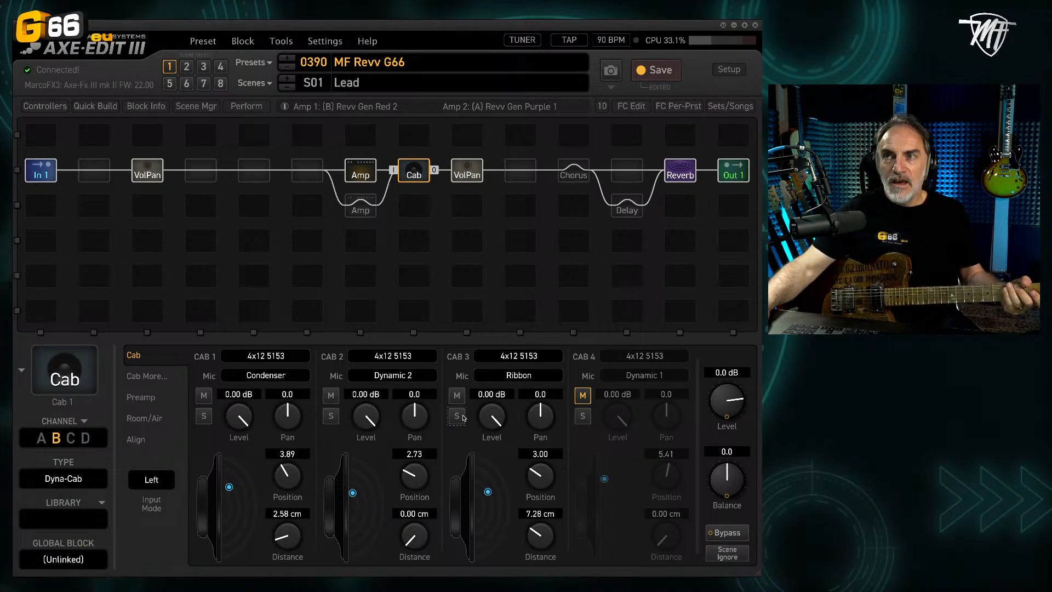
pyautogui.click(330, 417)
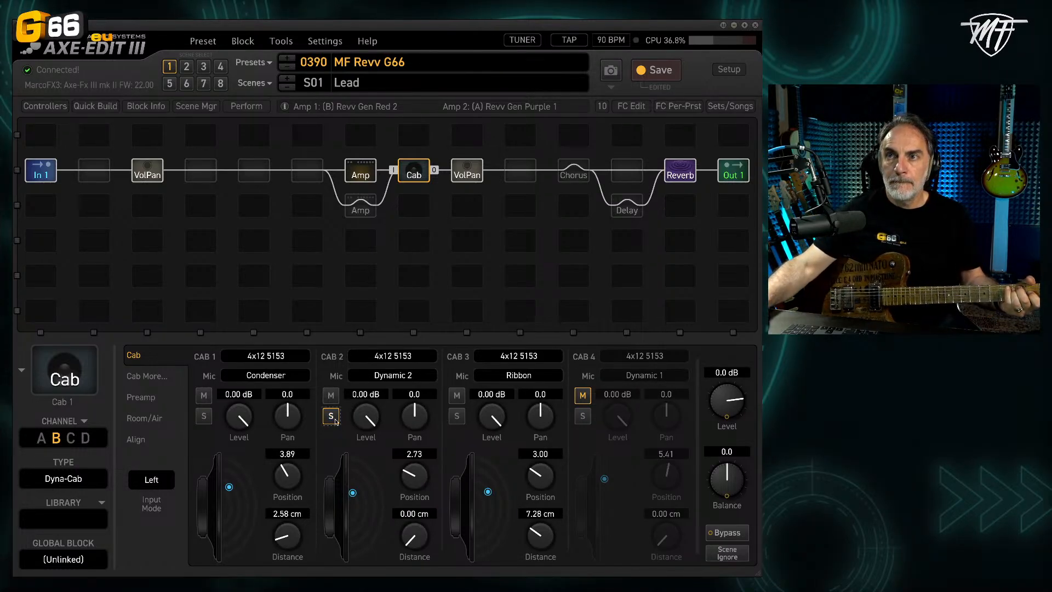
pyautogui.click(331, 418)
pyautogui.click(459, 418)
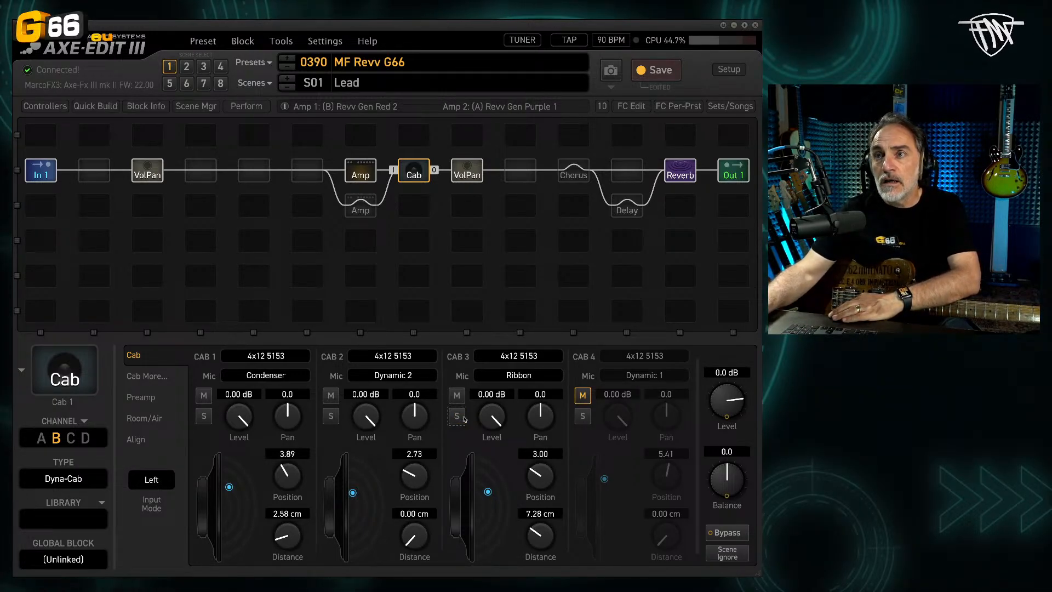
# Step: Solo Cab 4's Dynamic 1 mic and try it at positions 0.99 and 5.31 with a distance of 0.00 cm
pyautogui.click(582, 417)
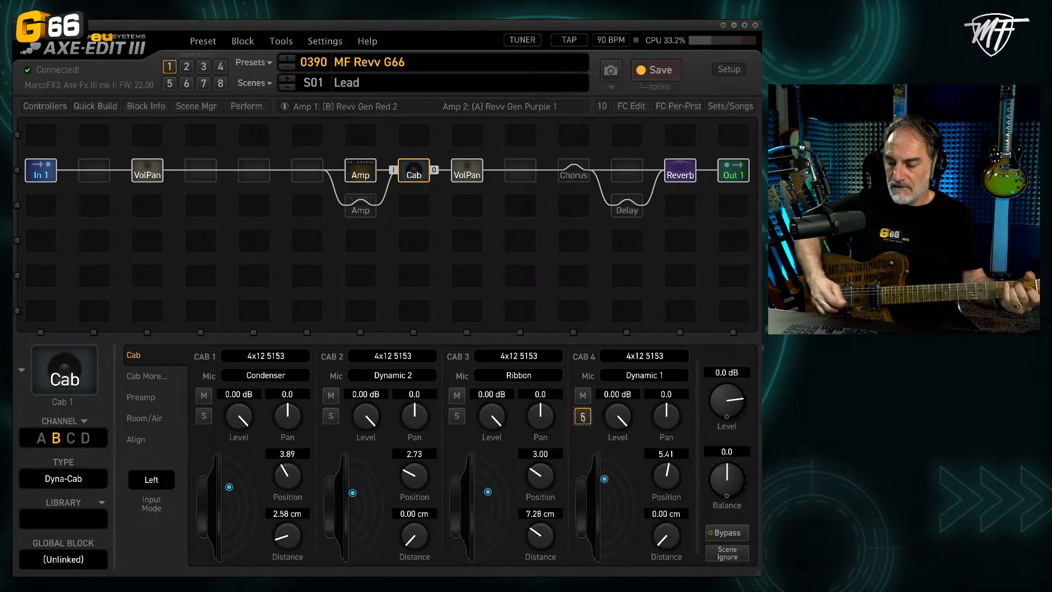
pyautogui.moveTo(606, 480); pyautogui.dragTo(597, 503)
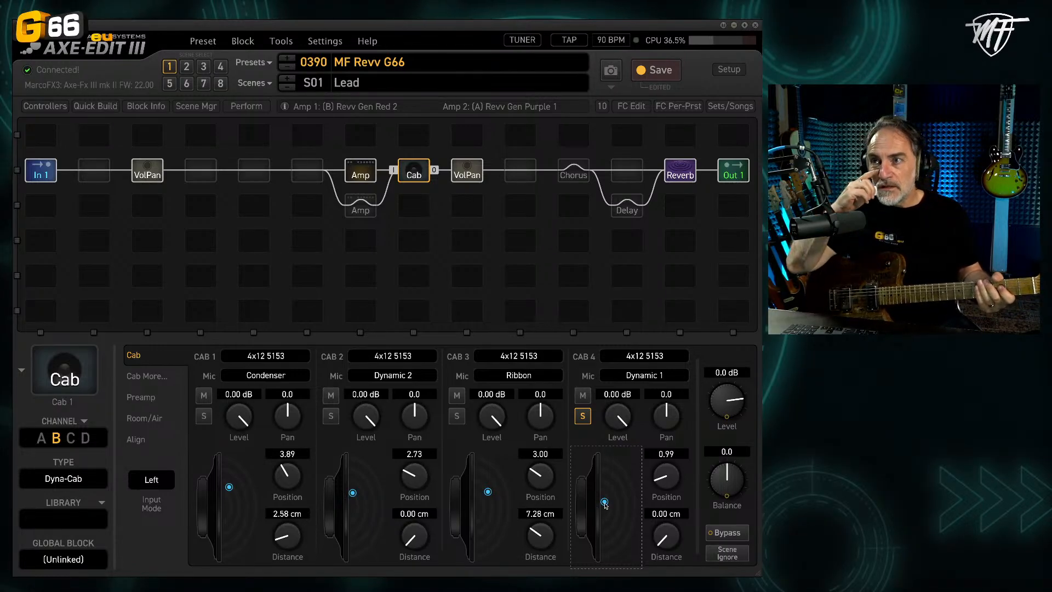
pyautogui.moveTo(605, 505); pyautogui.dragTo(605, 480)
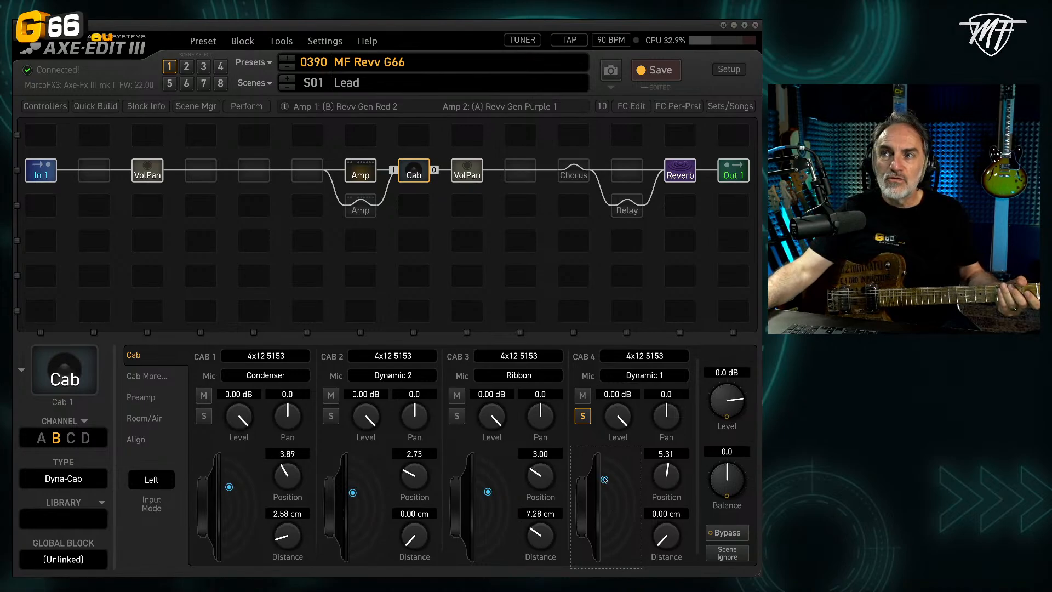
# Step: Try Cab 4's Dynamic 1 mic at distances of 12.65 cm and 0.00 cm, and move it to position 8.98 and distance 14.71 cm
pyautogui.moveTo(604, 480); pyautogui.dragTo(621, 479)
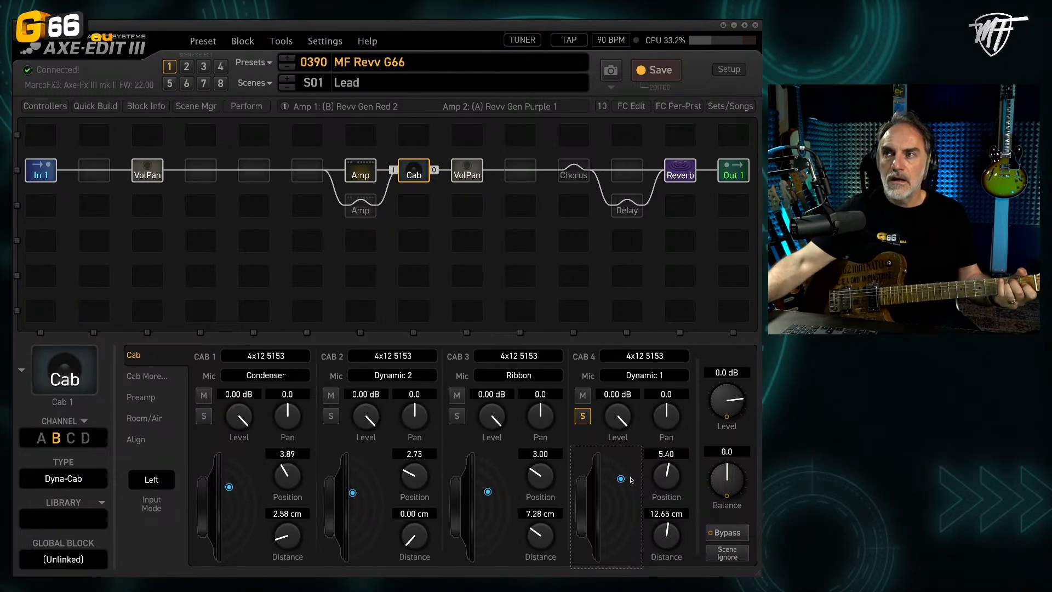
pyautogui.moveTo(621, 479); pyautogui.dragTo(623, 481)
pyautogui.moveTo(607, 480); pyautogui.dragTo(601, 481)
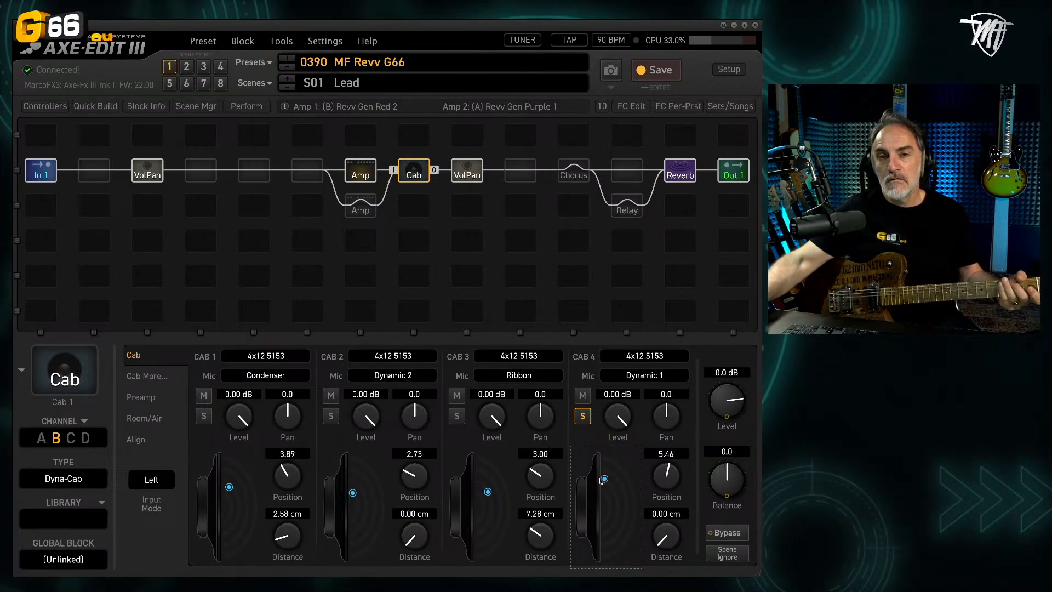
pyautogui.moveTo(606, 480); pyautogui.dragTo(624, 461)
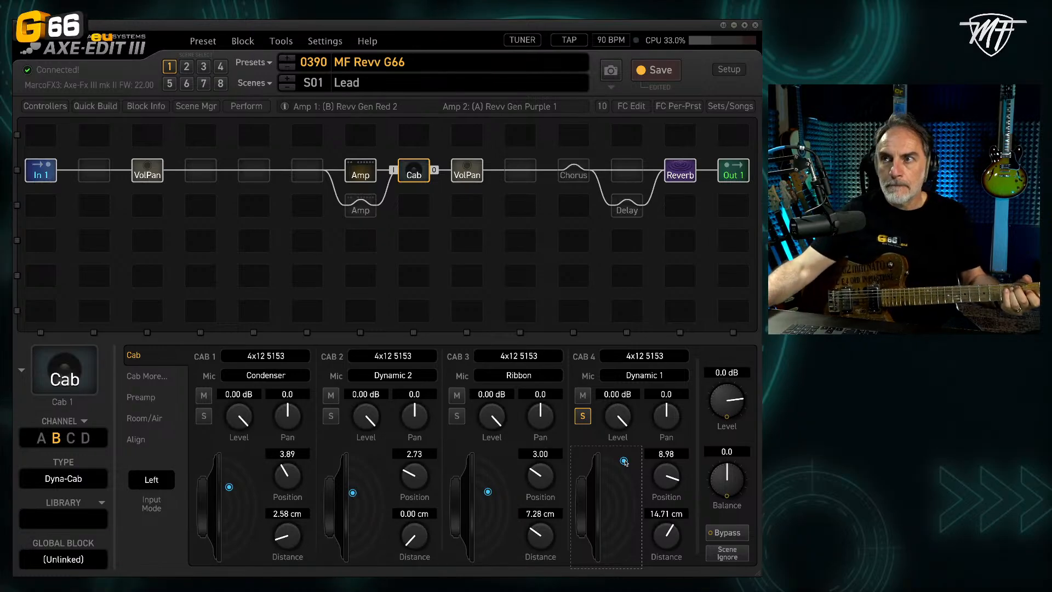
# Step: Move Cab 4's soloed Dynamic 1 mic to position 5.59 and distance 0.00 cm, and audition it together with Cab 3's Ribbon mic
pyautogui.moveTo(623, 461); pyautogui.dragTo(581, 476)
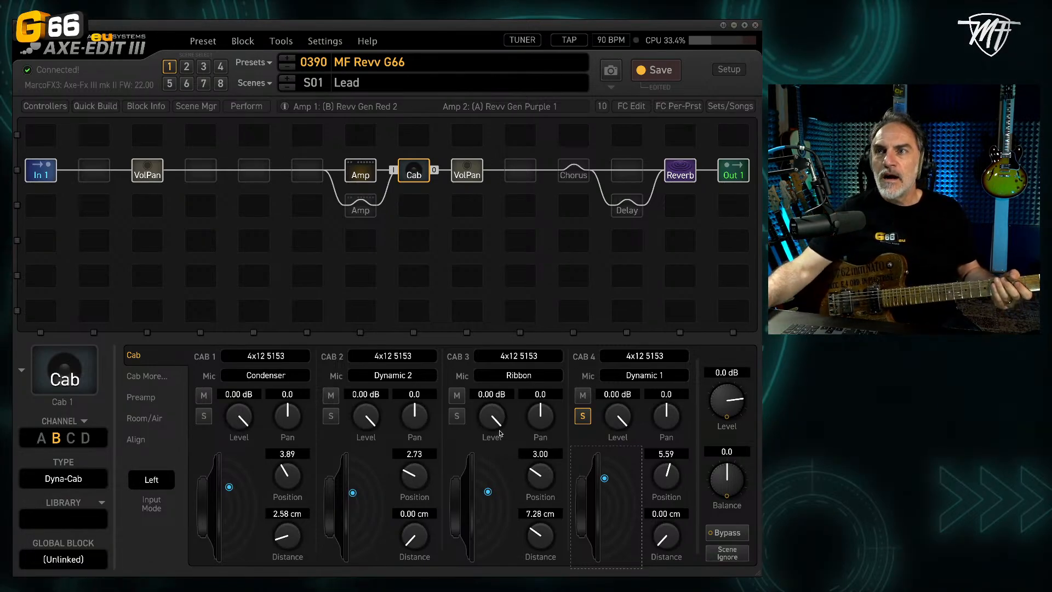
pyautogui.click(457, 418)
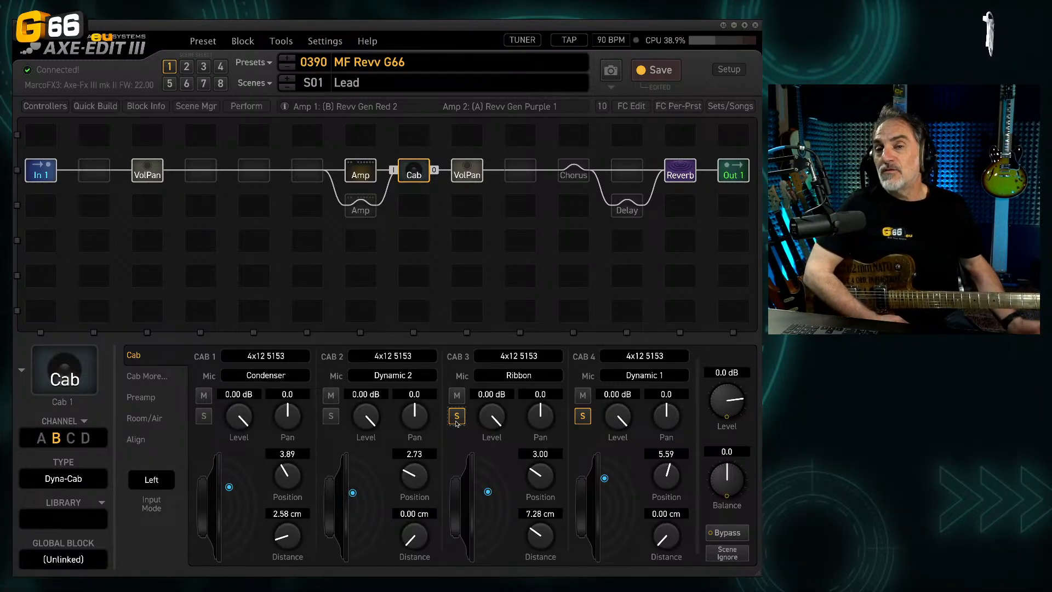
pyautogui.click(457, 421)
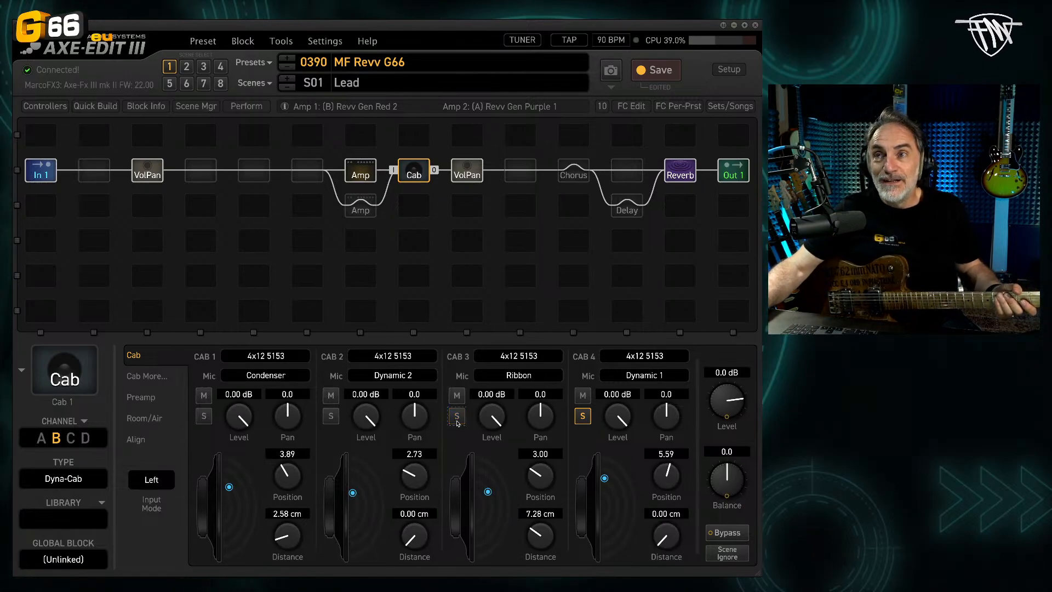
# Step: Clear Cab 4's solo to hear all four cabs together, and audition Cab 1's Condenser mic alone for comparison
pyautogui.click(584, 419)
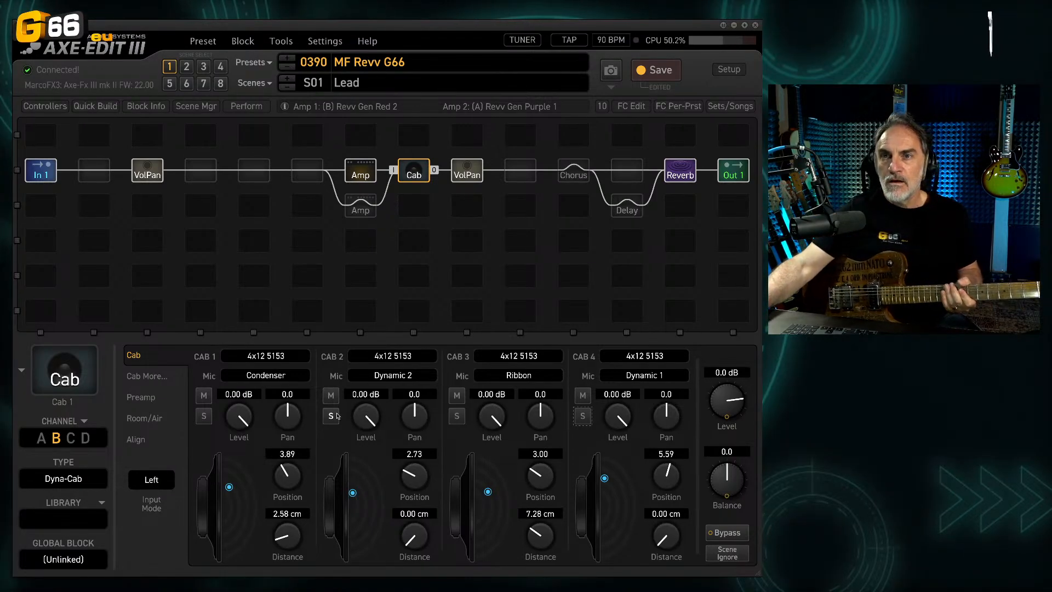
pyautogui.click(202, 416)
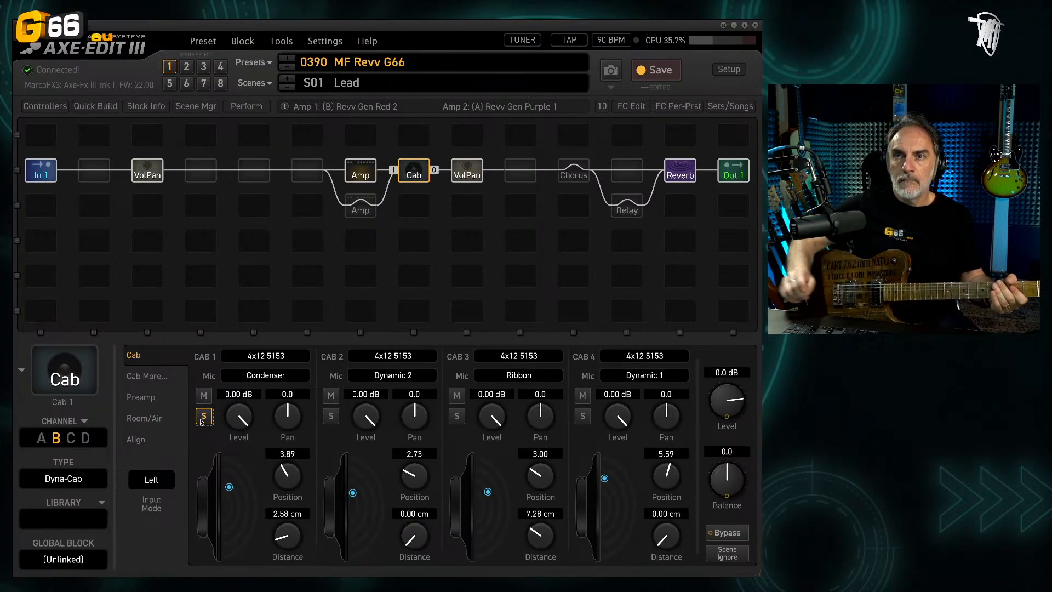
pyautogui.click(202, 419)
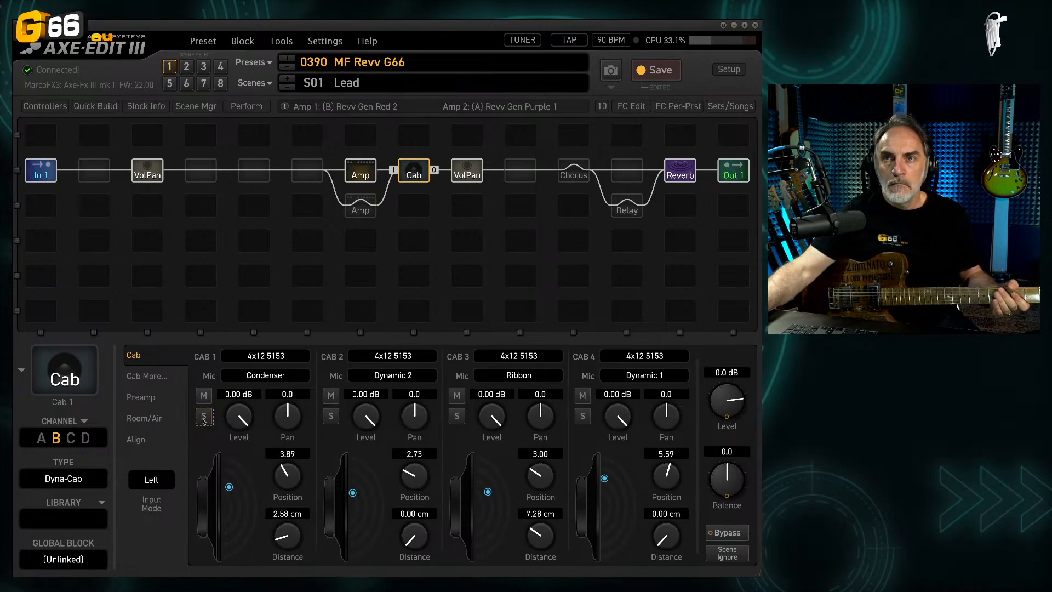
# Step: Solo Cabs 3 and 4 together, move Cab 3's Ribbon mic to position 2.81 and distance 11.32 cm, and compare with Cab 4 alone
pyautogui.click(583, 416)
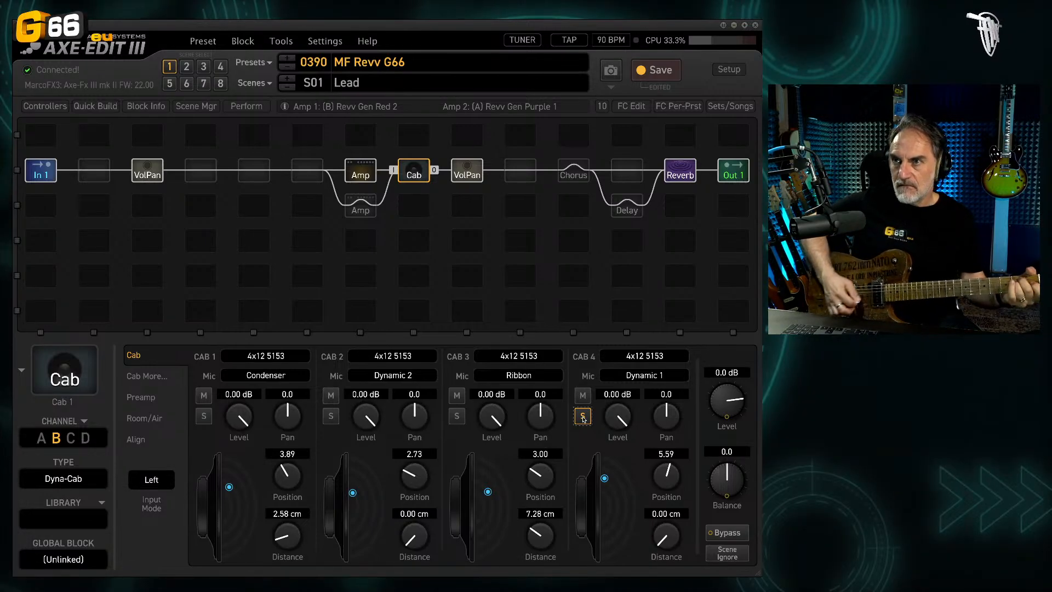
pyautogui.click(458, 416)
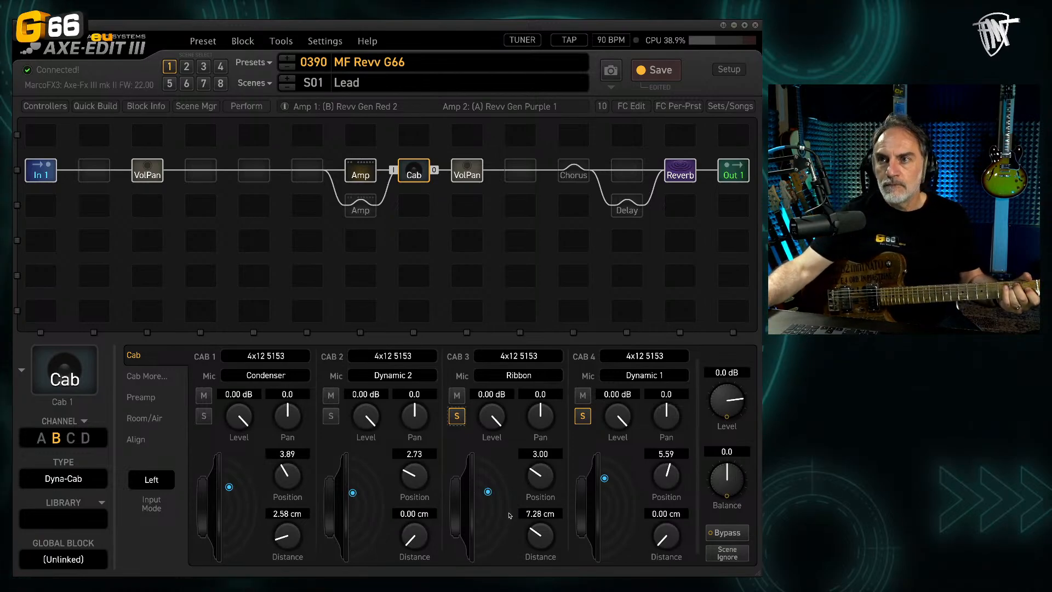
pyautogui.moveTo(484, 495)
pyautogui.mouseDown()
pyautogui.moveTo(477, 482)
pyautogui.moveTo(493, 493)
pyautogui.mouseUp()
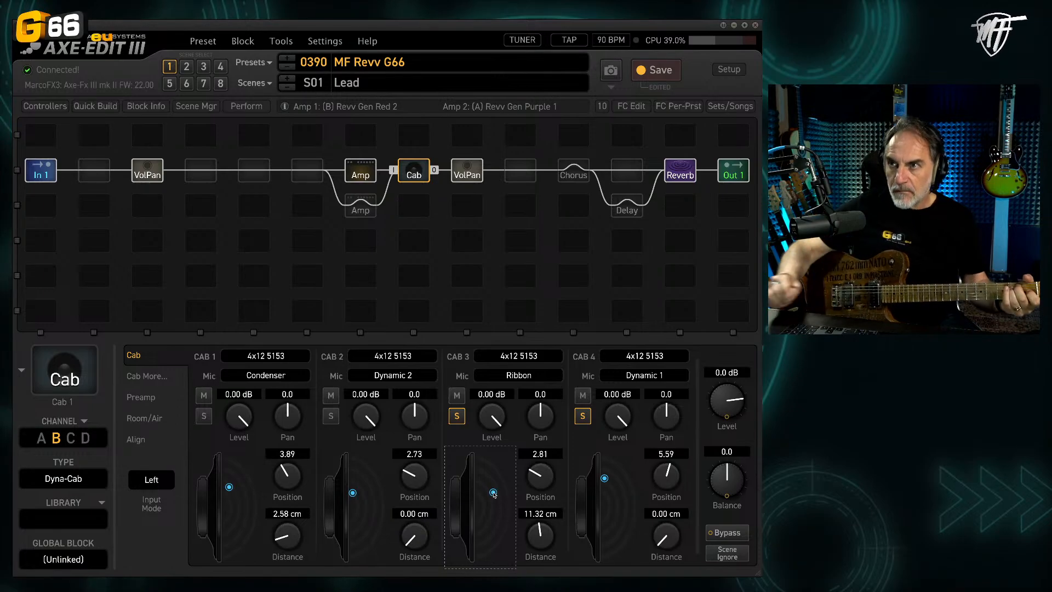
pyautogui.click(459, 415)
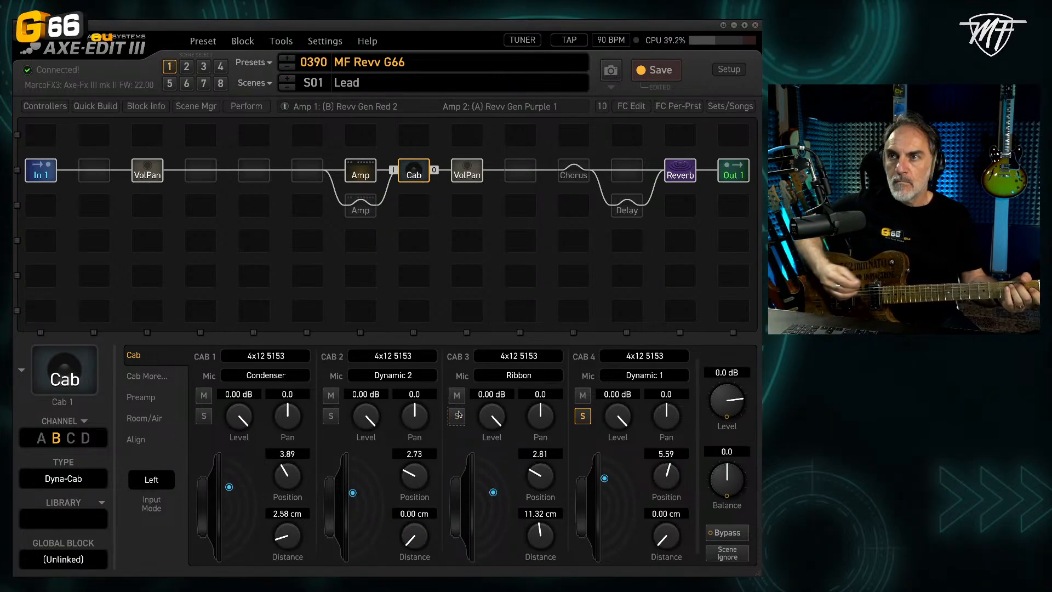
pyautogui.click(458, 414)
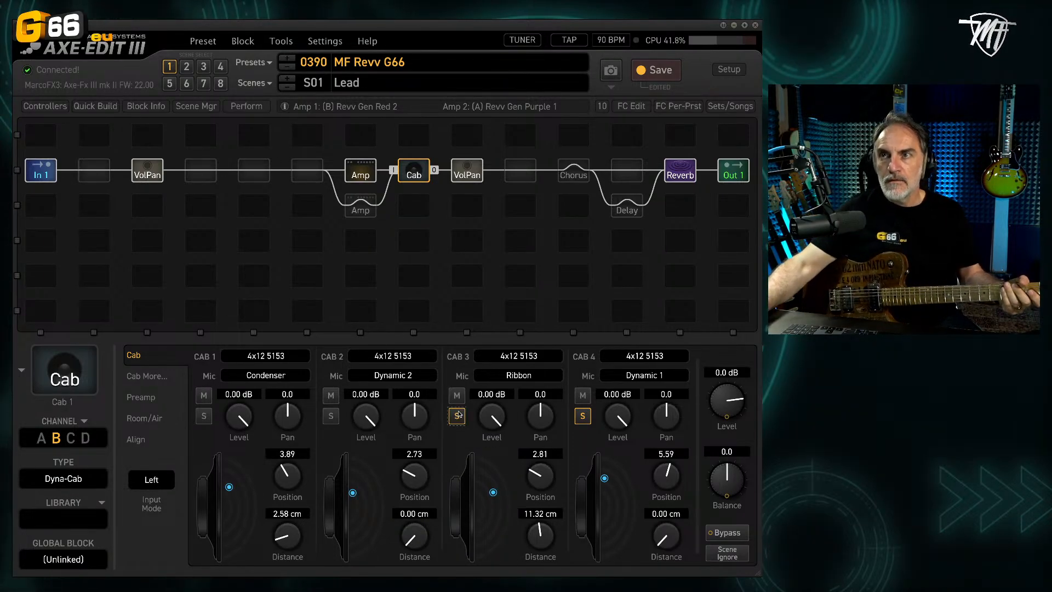
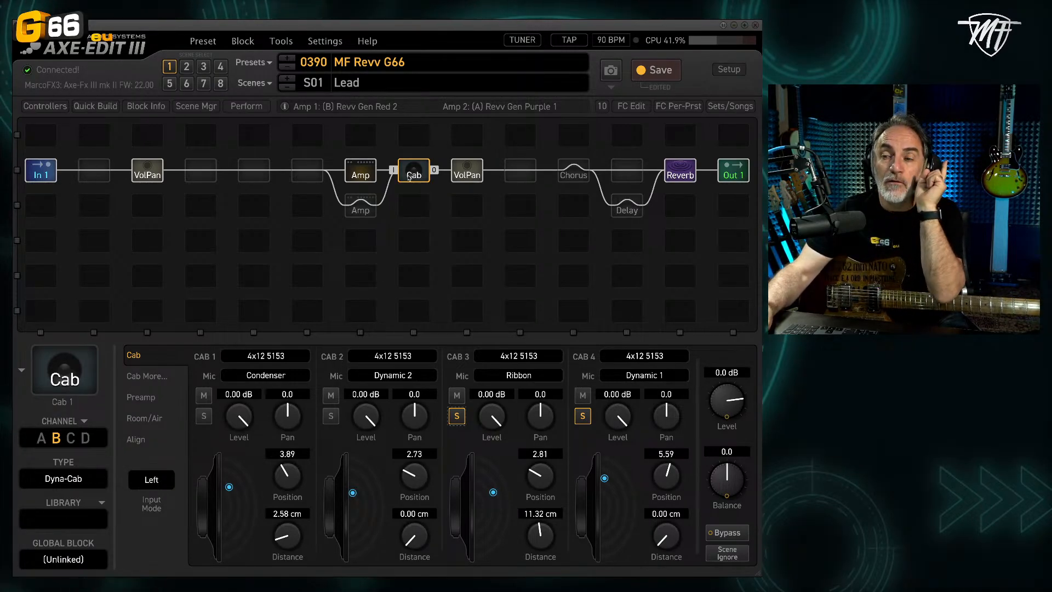
# Step: Compare Amp 1's speaker impedance curves for the Cab block's 4x12 5153 channel B and 4x12 Friedman GB channel A, and return to the tone controls
pyautogui.click(360, 174)
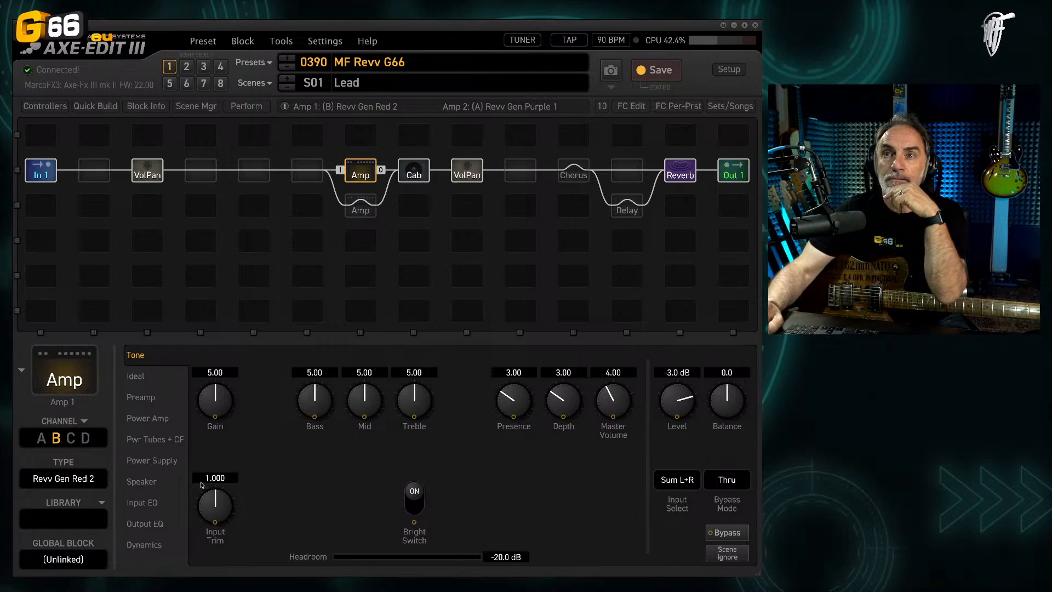
pyautogui.click(171, 490)
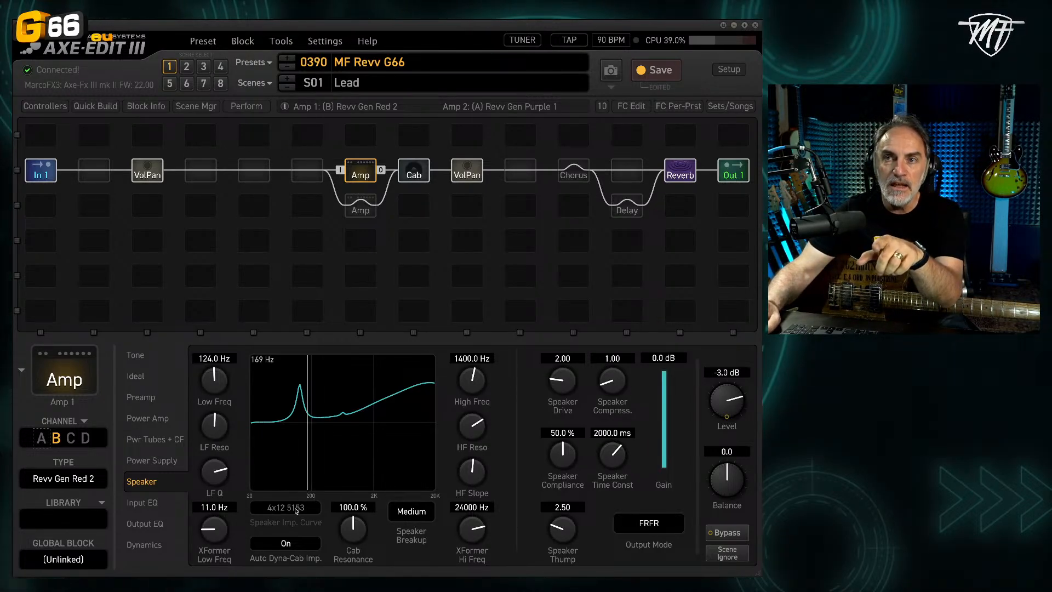
pyautogui.click(417, 179)
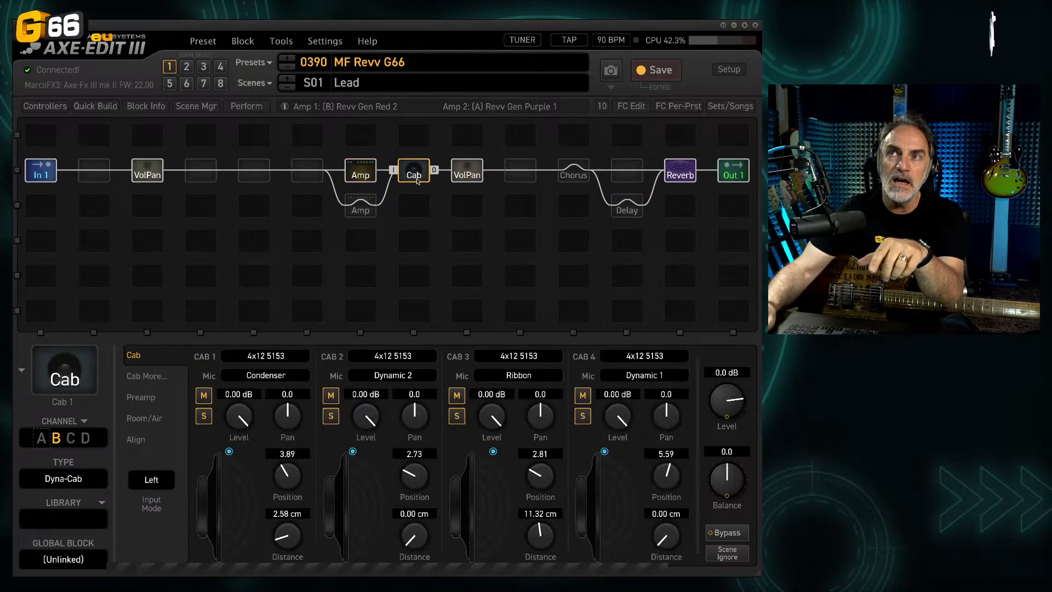
pyautogui.click(42, 441)
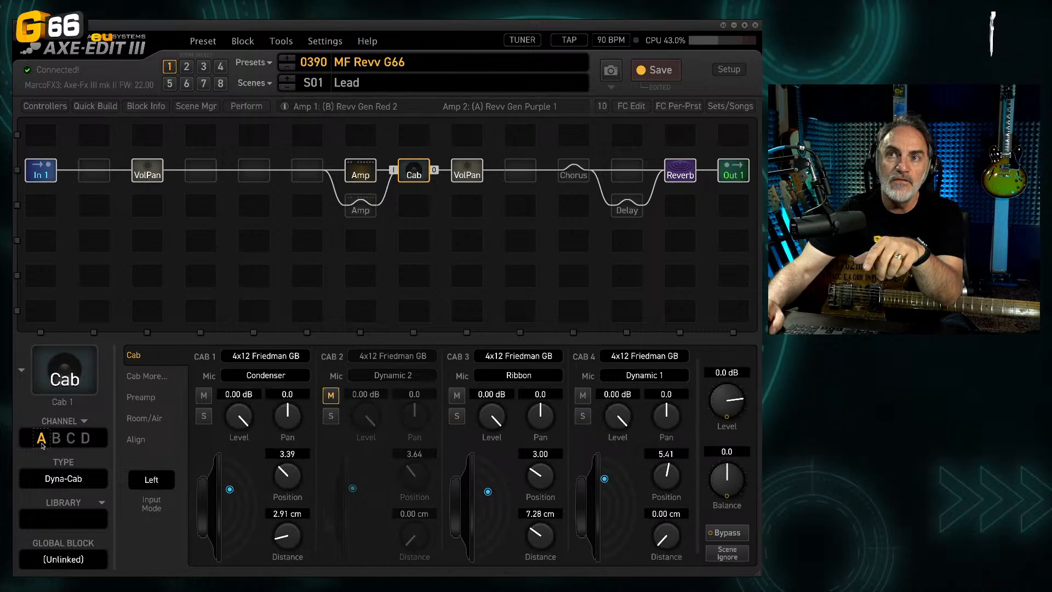
pyautogui.click(366, 176)
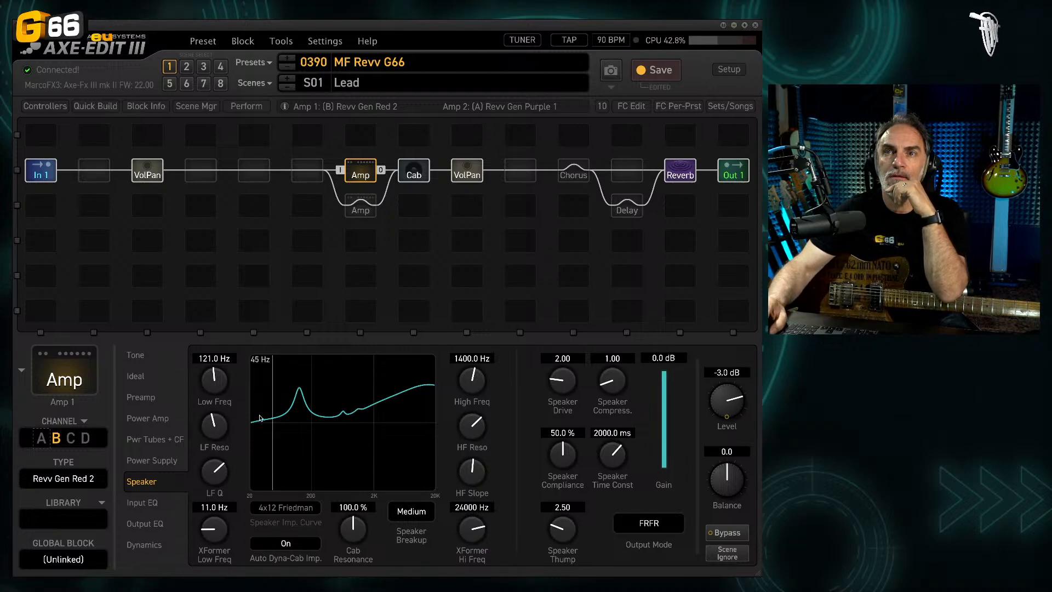
pyautogui.click(155, 361)
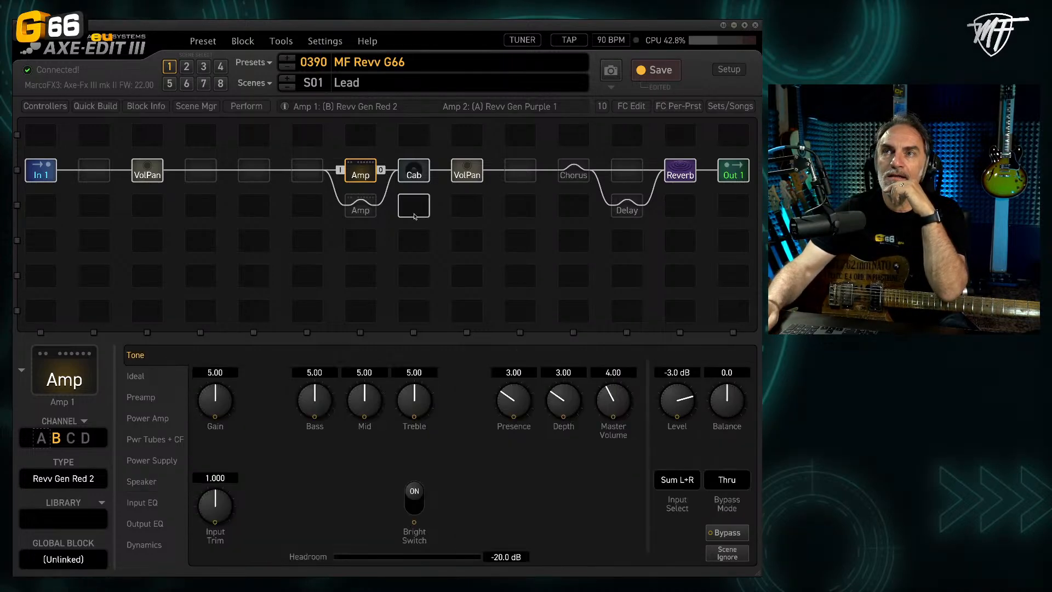
# Step: Audition the Cab block's channel B against channel A, ending on channel A with the 4x12 Friedman GB cabs
pyautogui.click(424, 178)
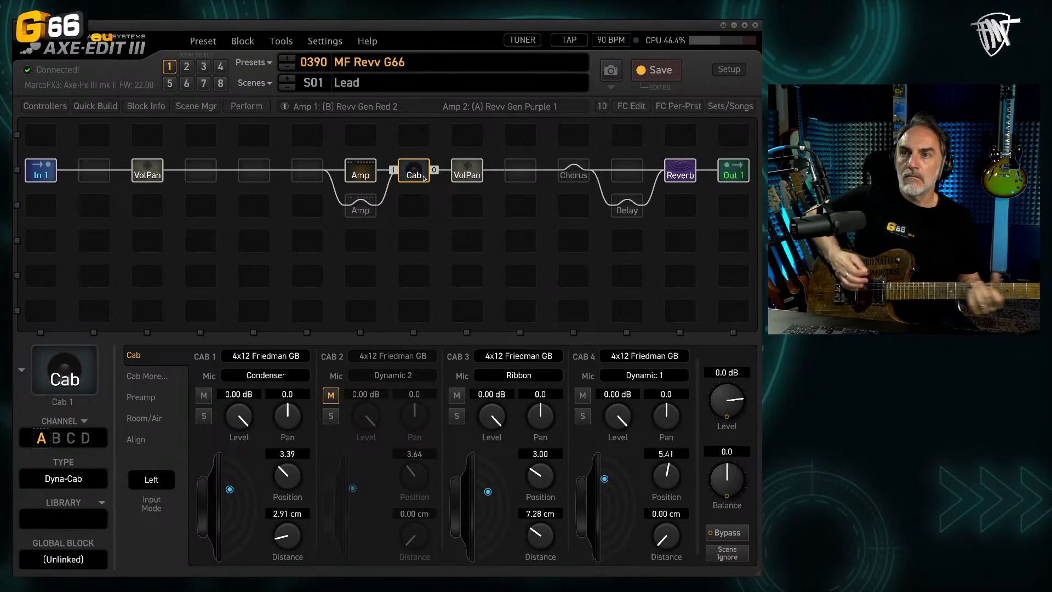
pyautogui.click(55, 440)
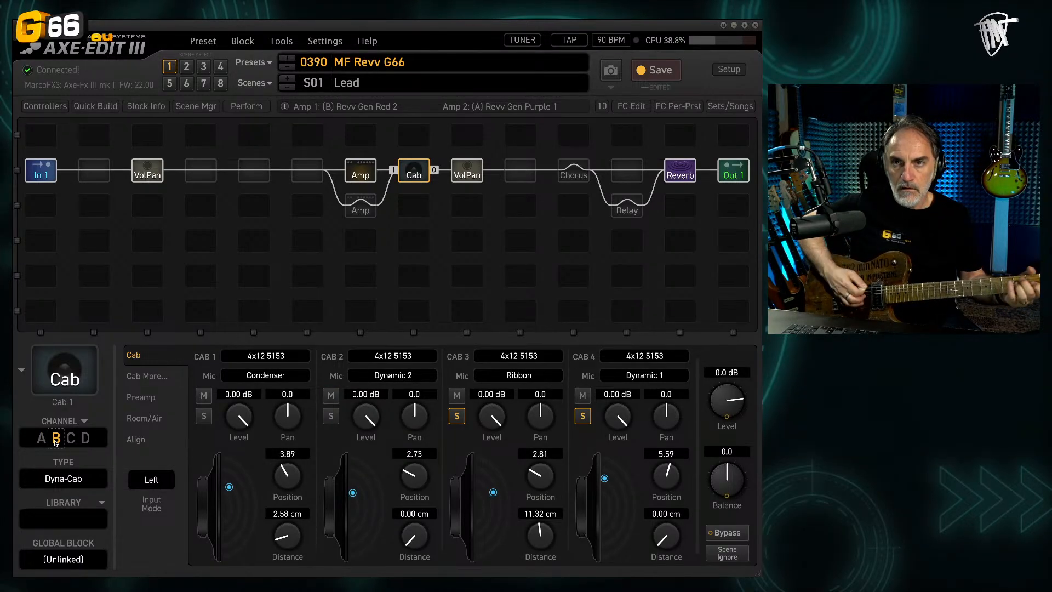
pyautogui.click(42, 440)
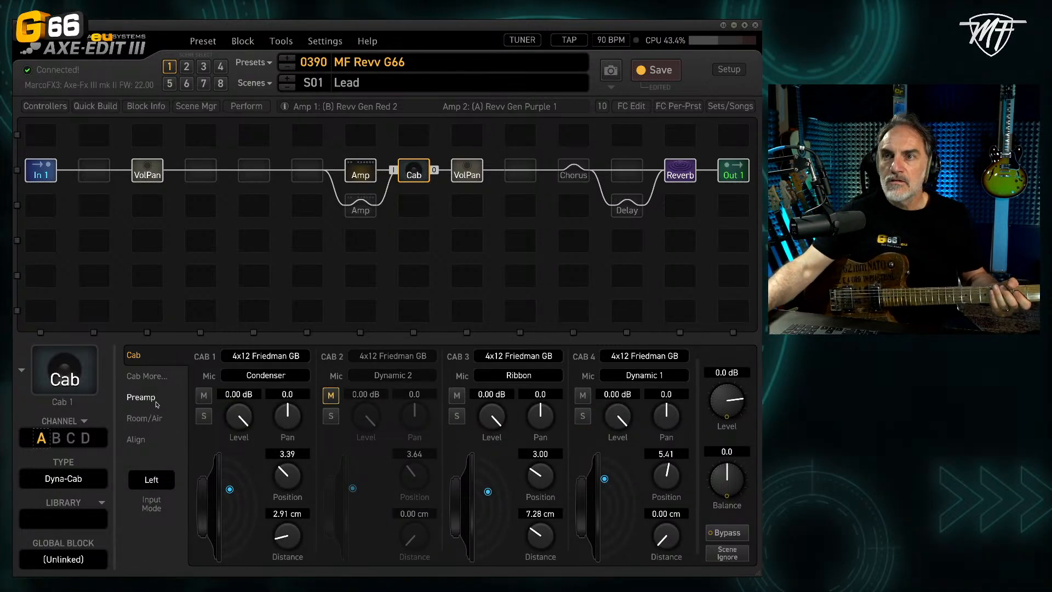
# Step: Mute Cabs 3 and 4, and move Cab 1's Condenser mic to position 0.83 and distance 3.47 cm
pyautogui.click(457, 395)
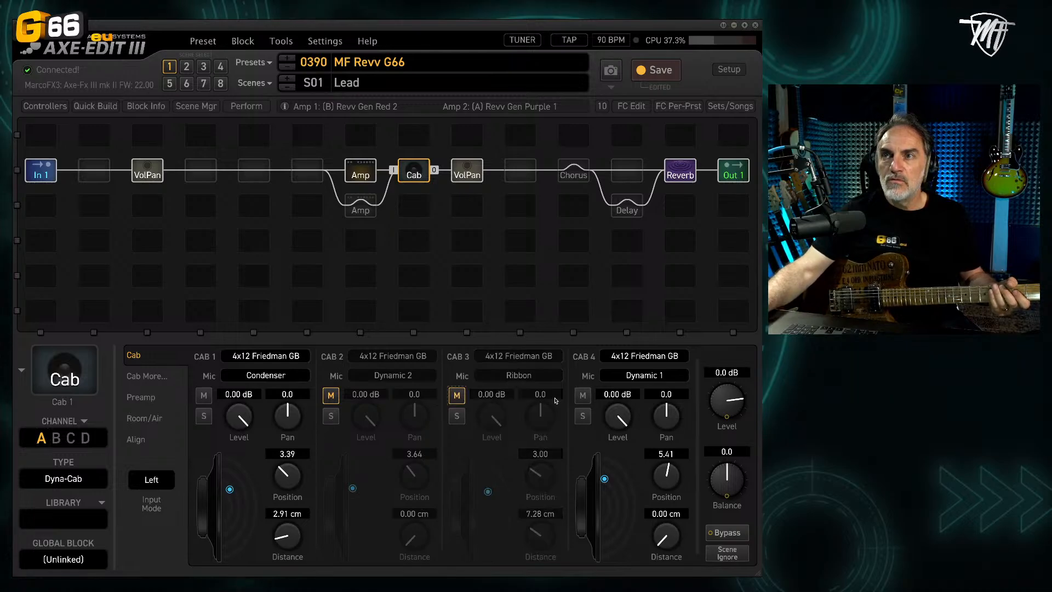
pyautogui.click(582, 395)
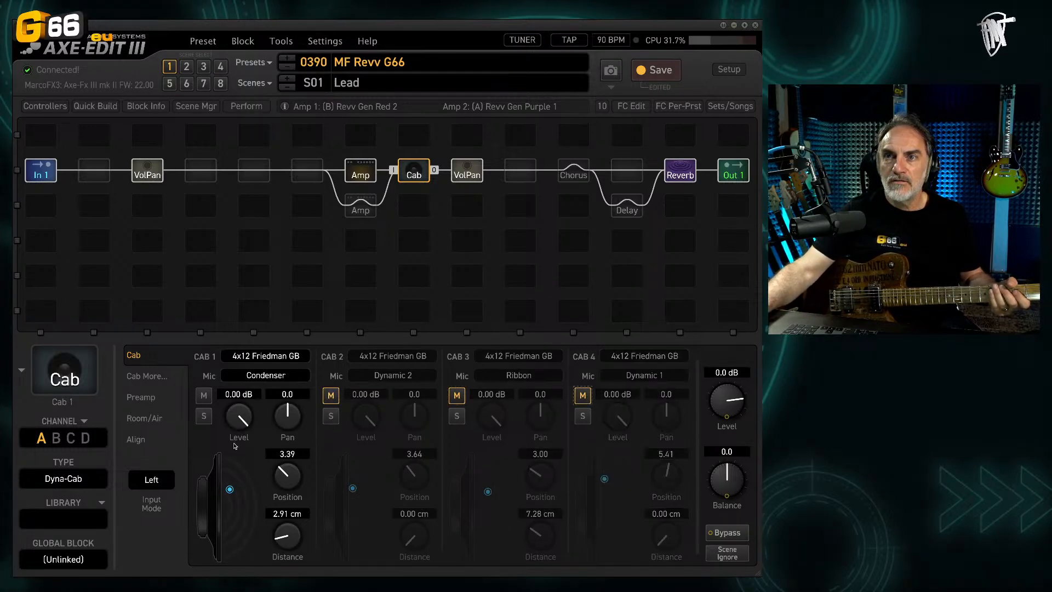
pyautogui.click(230, 488)
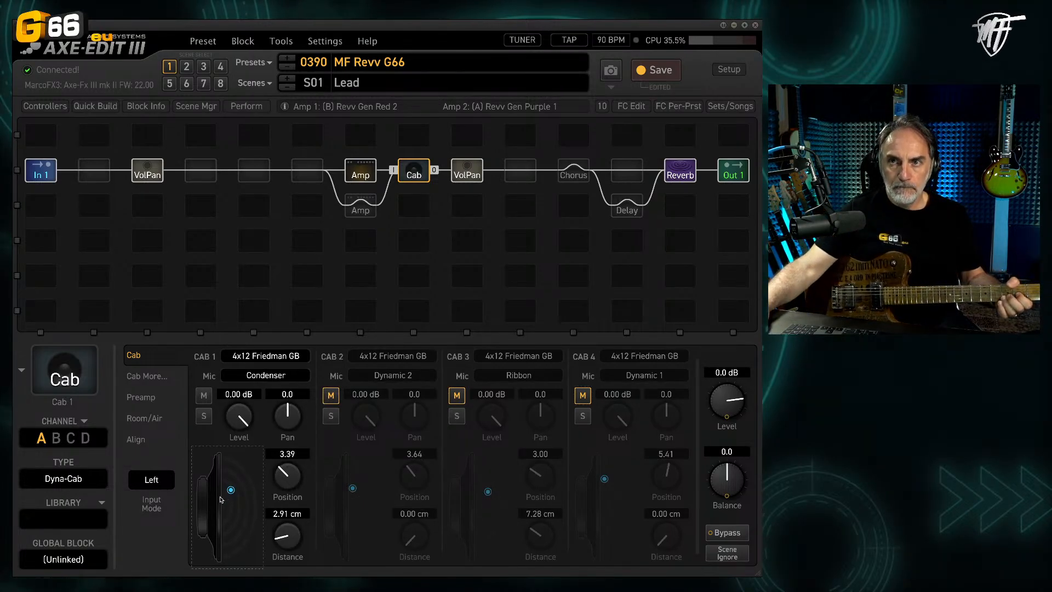
pyautogui.moveTo(220, 498)
pyautogui.mouseDown()
pyautogui.moveTo(208, 514)
pyautogui.moveTo(269, 447)
pyautogui.moveTo(254, 454)
pyautogui.moveTo(230, 504)
pyautogui.mouseUp()
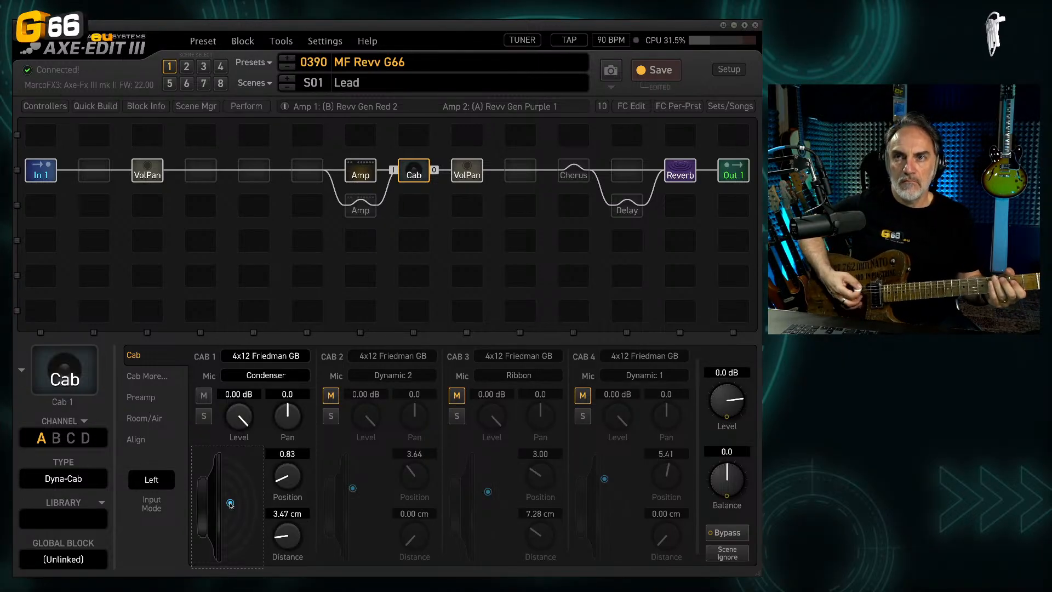
# Step: Mute Cab 1, solo Cab 2, and move its Dynamic 2 mic to position 4.36 and distance 5.84 cm
pyautogui.click(210, 396)
pyautogui.click(332, 415)
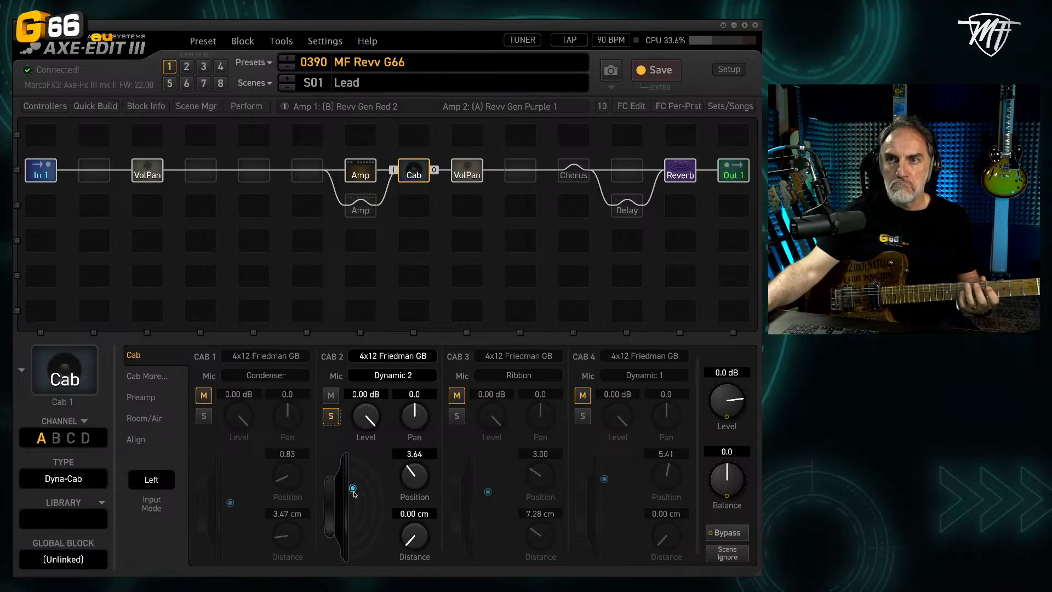
pyautogui.moveTo(354, 493)
pyautogui.mouseDown()
pyautogui.moveTo(386, 456)
pyautogui.moveTo(361, 480)
pyautogui.mouseUp()
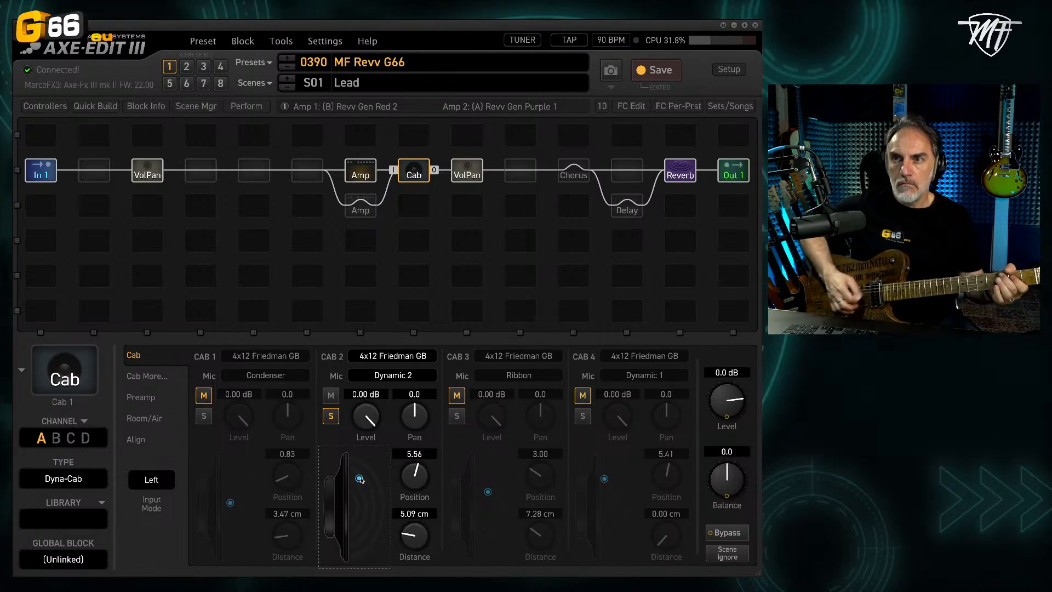
pyautogui.moveTo(361, 480)
pyautogui.mouseDown()
pyautogui.moveTo(344, 479)
pyautogui.moveTo(361, 485)
pyautogui.mouseUp()
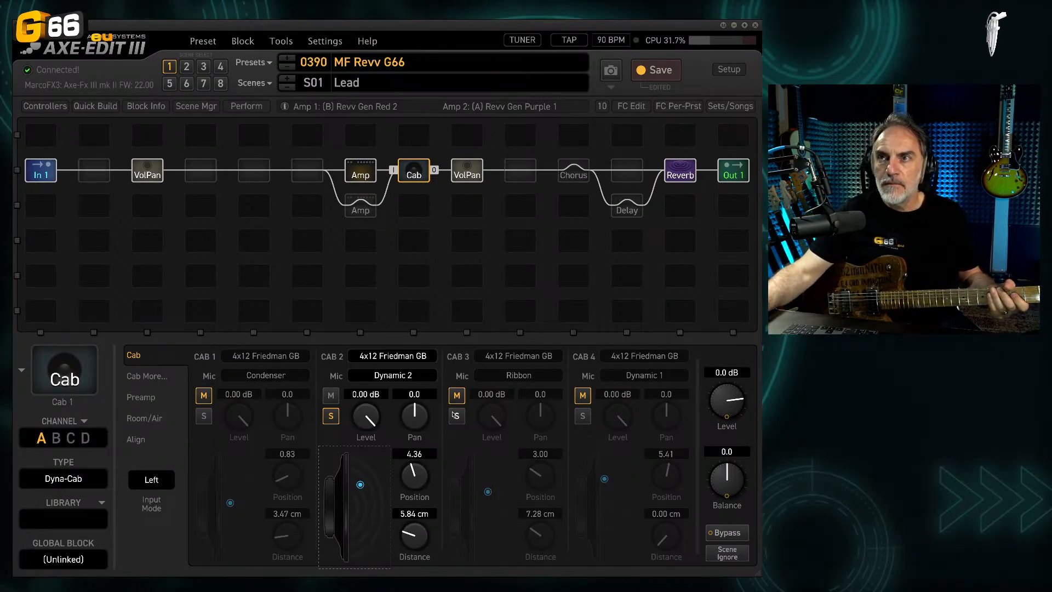
# Step: Mute Cab 2, unmute Cab 3, and move its Ribbon mic to position 3.91 and distance 7.54 cm
pyautogui.click(331, 395)
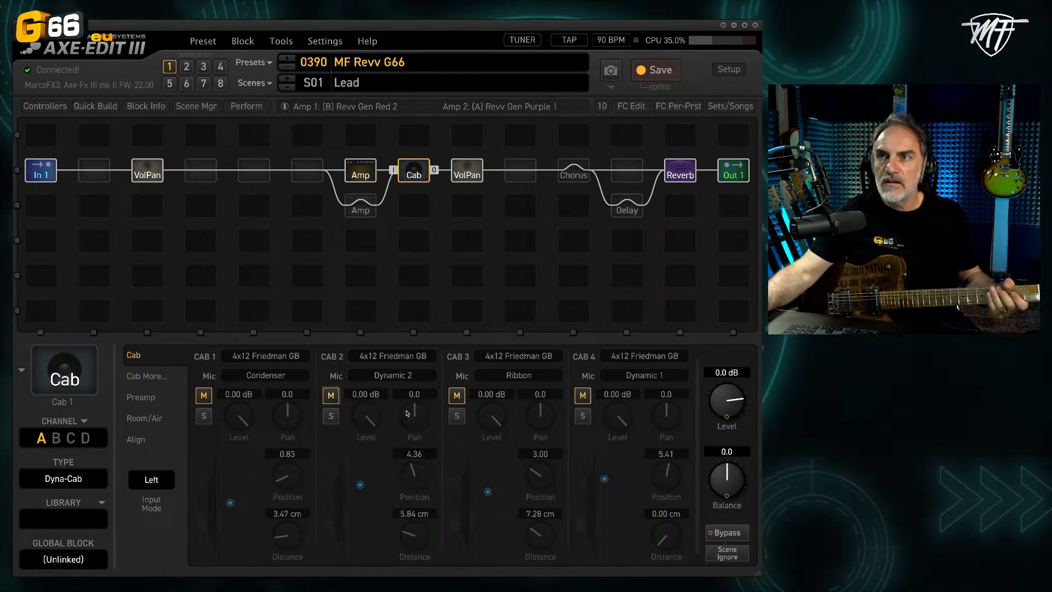
pyautogui.click(457, 395)
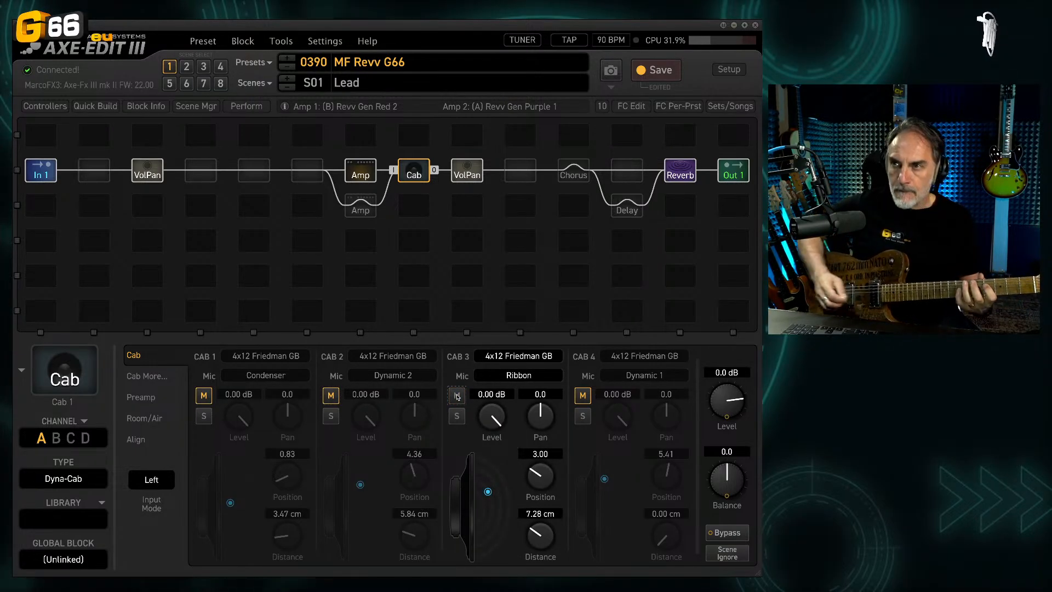
pyautogui.moveTo(487, 491)
pyautogui.mouseDown()
pyautogui.moveTo(473, 493)
pyautogui.moveTo(504, 484)
pyautogui.moveTo(493, 503)
pyautogui.moveTo(512, 509)
pyautogui.moveTo(475, 504)
pyautogui.moveTo(490, 500)
pyautogui.moveTo(488, 487)
pyautogui.mouseUp()
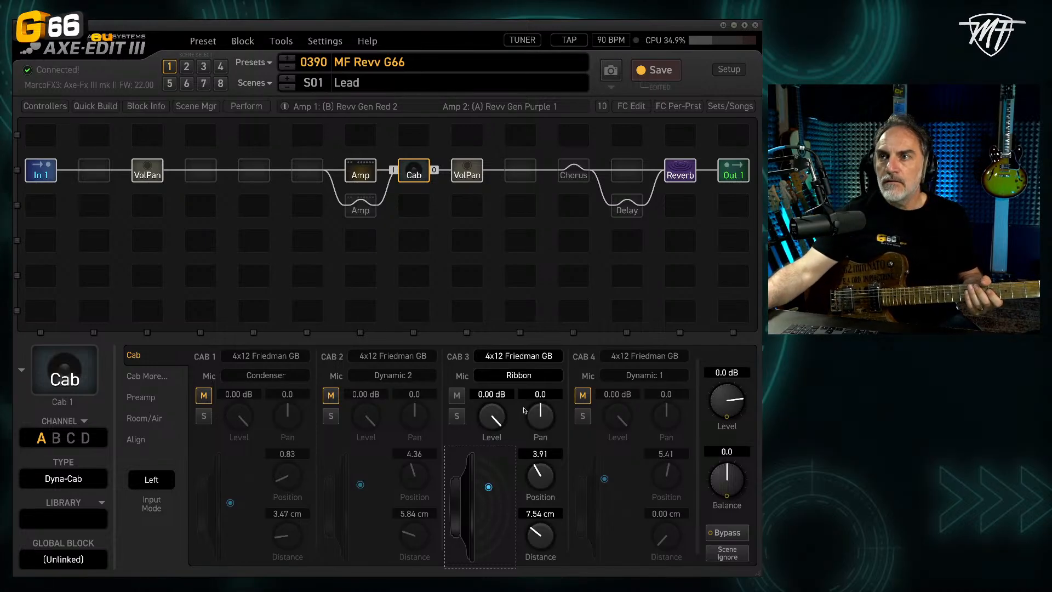
# Step: Mute Cab 3, move Cab 4's soloed Dynamic 1 mic to position 5.10 and distance 5.90 cm, and clear the solo
pyautogui.click(457, 395)
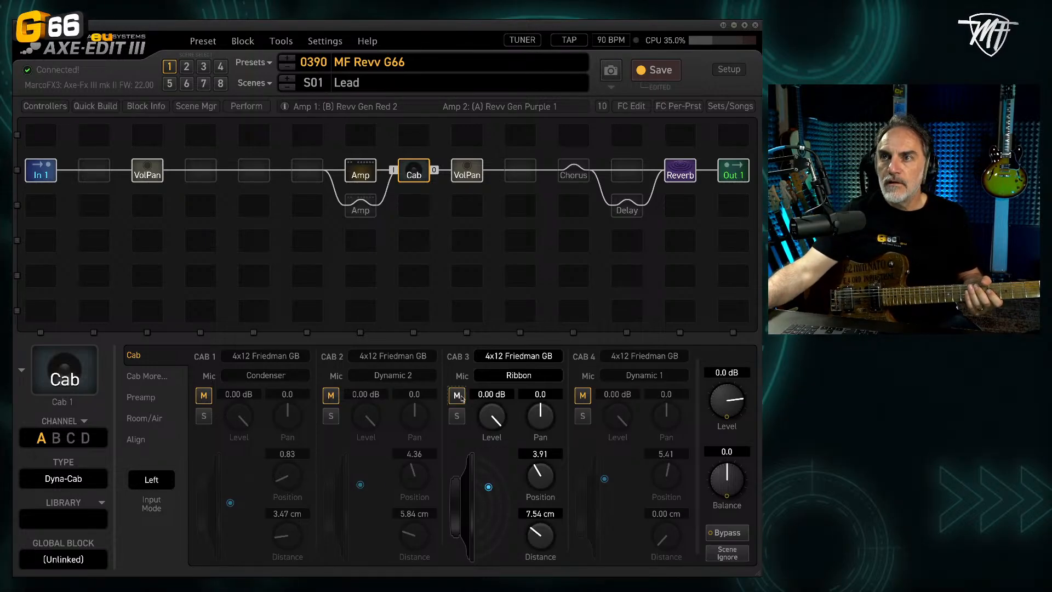
pyautogui.click(584, 415)
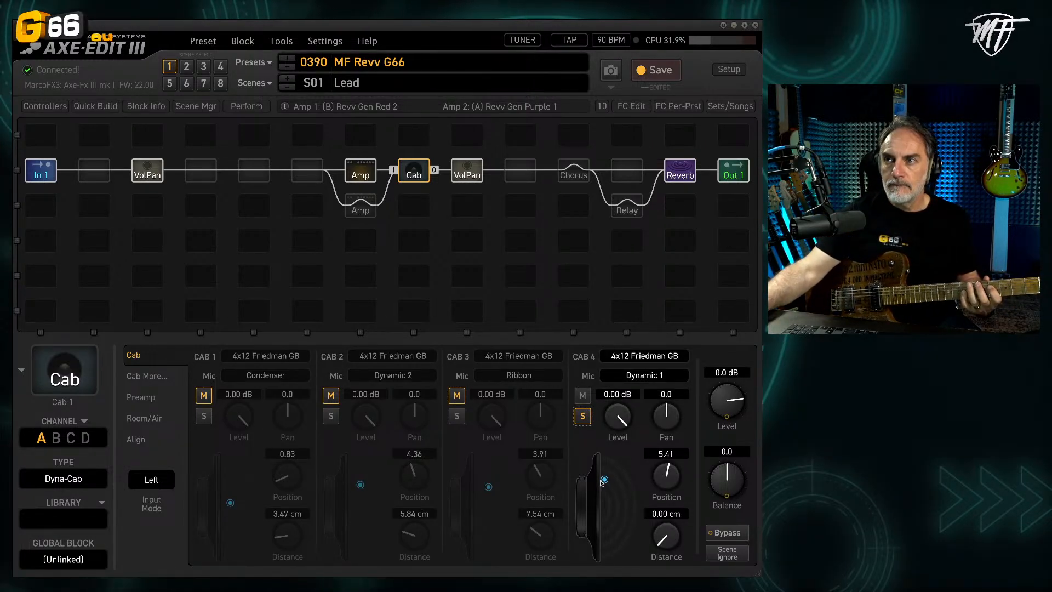
pyautogui.moveTo(604, 479)
pyautogui.mouseDown()
pyautogui.moveTo(587, 521)
pyautogui.moveTo(612, 482)
pyautogui.mouseUp()
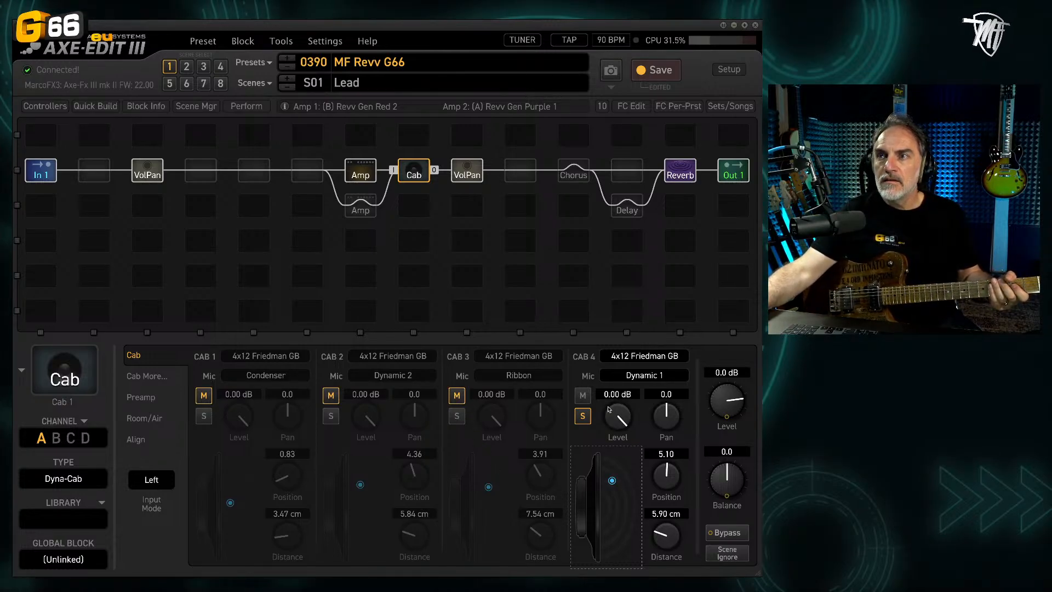
pyautogui.click(583, 416)
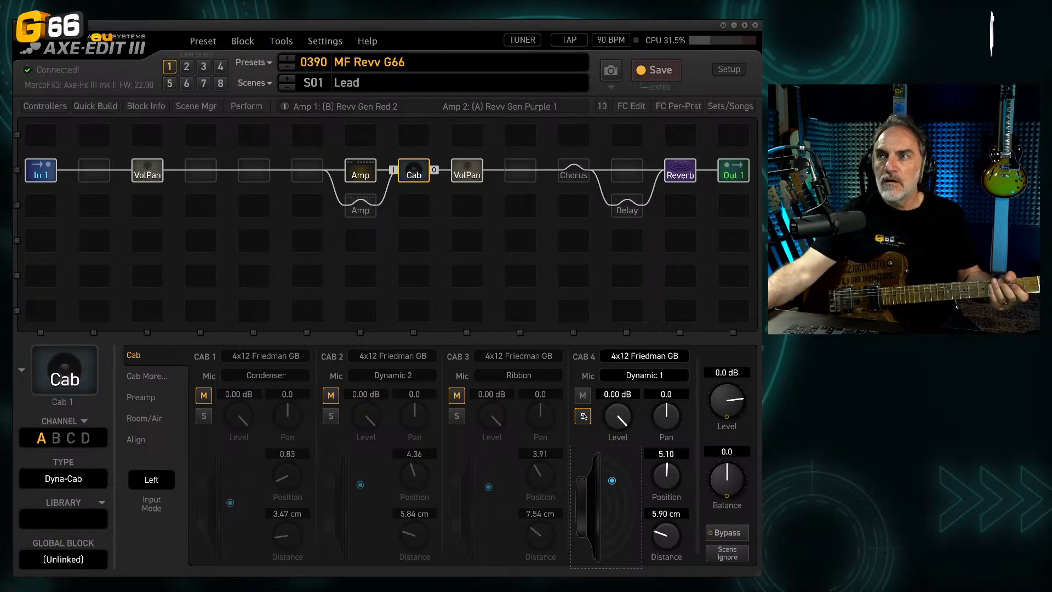
# Step: Blend Cab 3's Ribbon with Cab 4's Dynamic 1, comparing against Cab 4 alone and with Cab 1's Condenser added, and leave Cab 1 muted
pyautogui.click(457, 417)
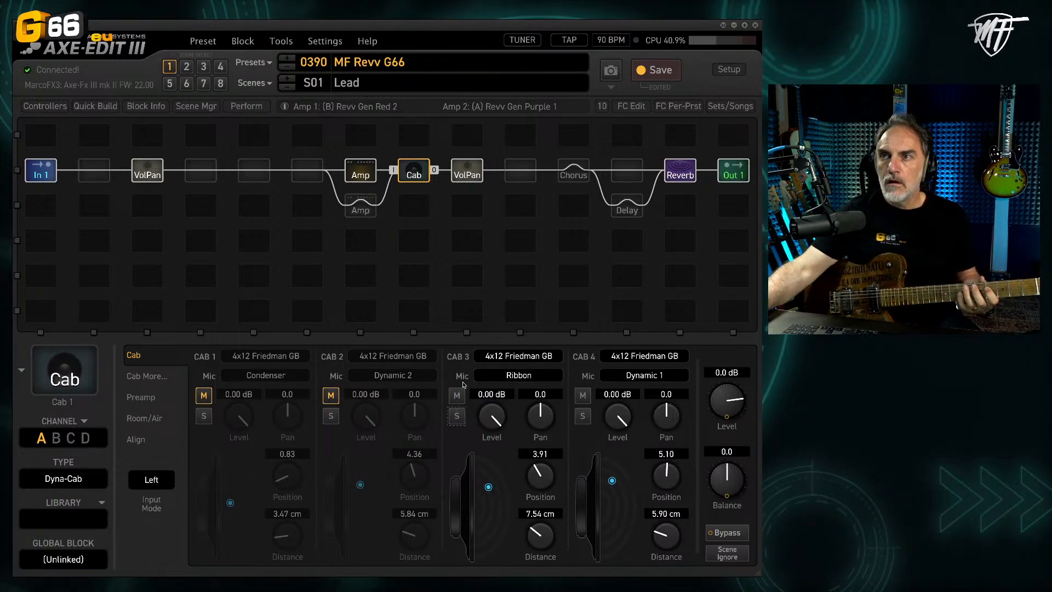
pyautogui.click(455, 395)
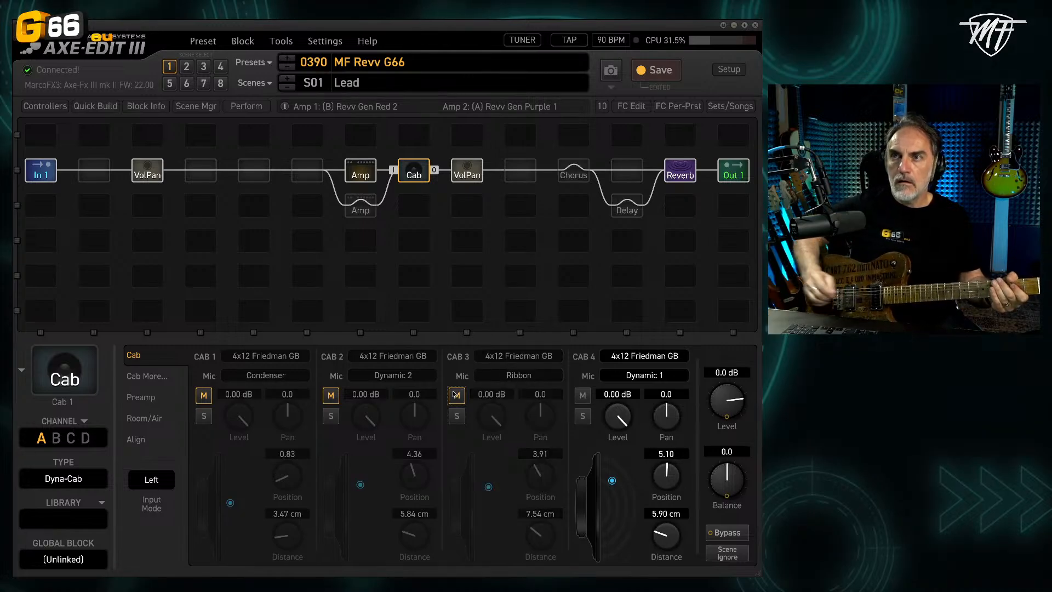
pyautogui.click(455, 394)
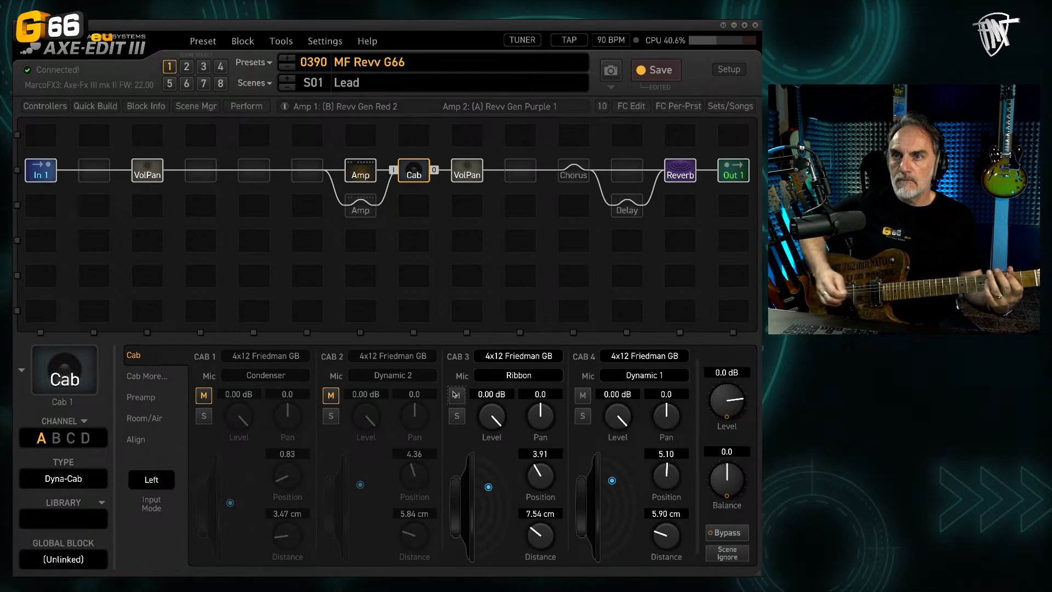
pyautogui.click(205, 416)
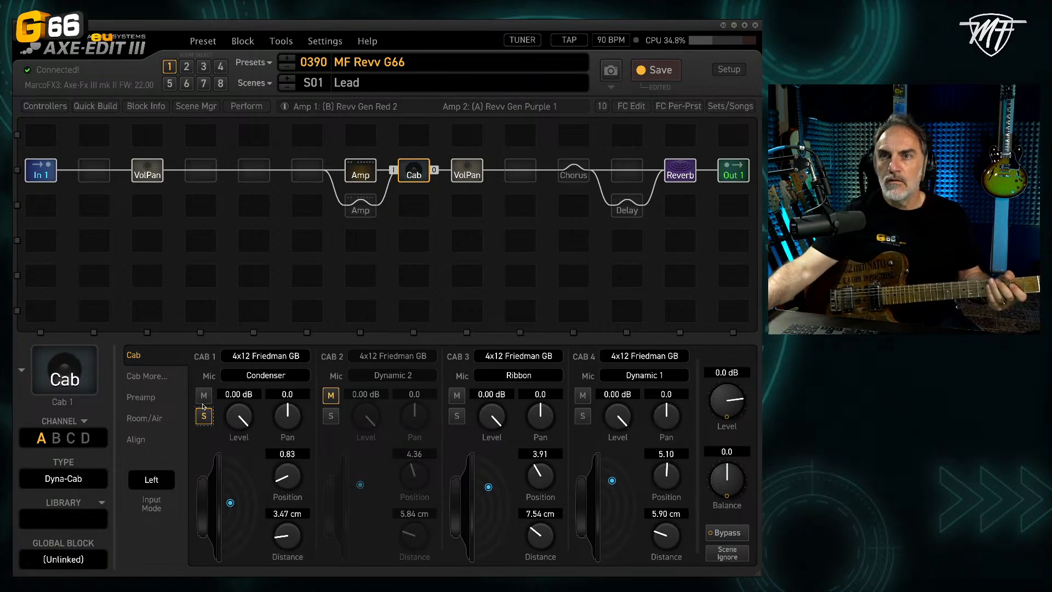
pyautogui.click(204, 395)
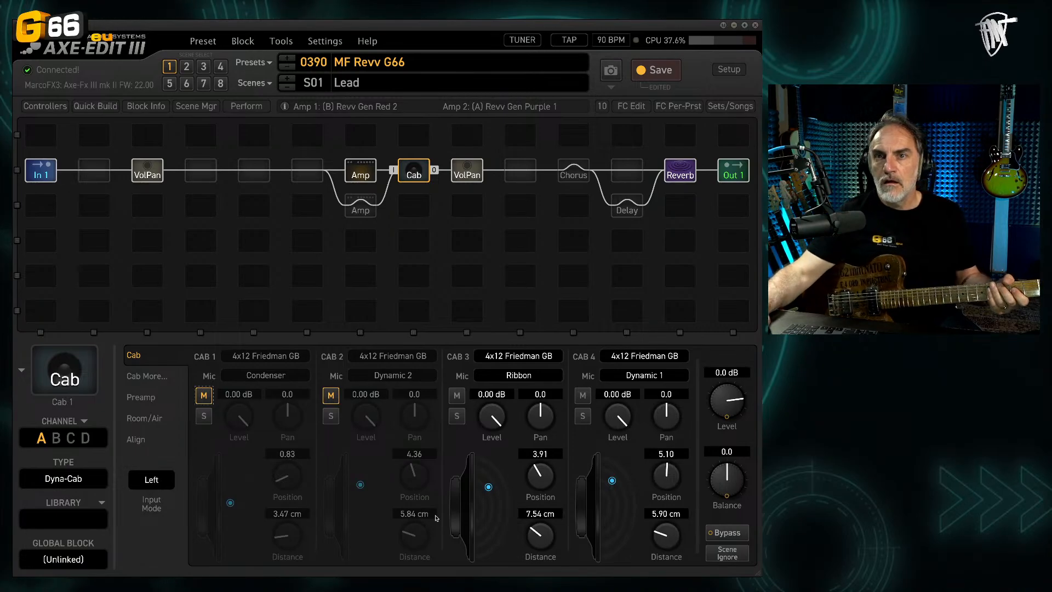
# Step: Switch the Cab block back to channel B, audition the Red 2 scene, and return to the Lead scene
pyautogui.click(51, 440)
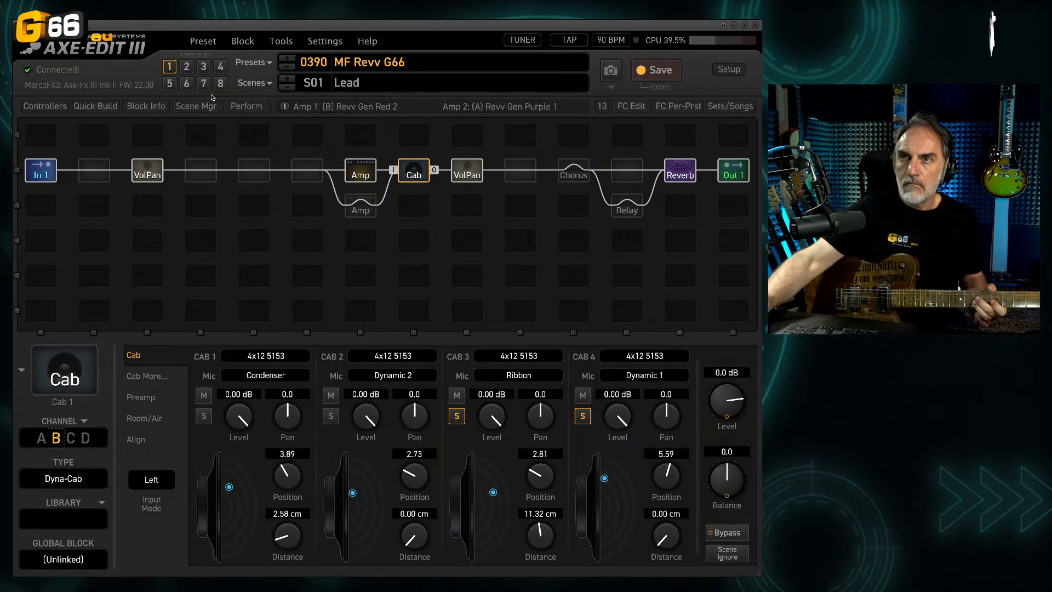
pyautogui.click(185, 67)
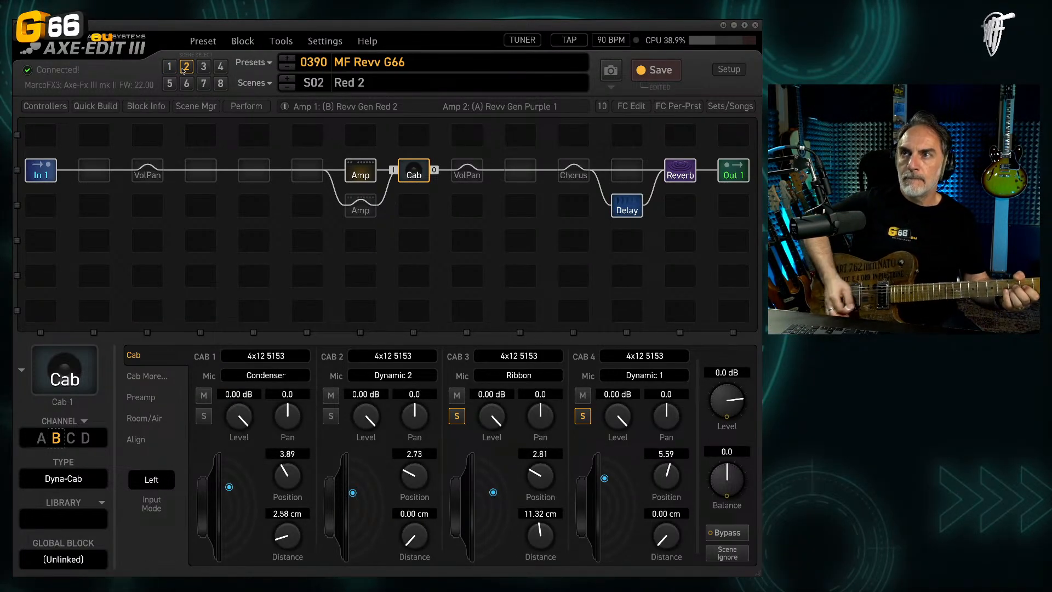
pyautogui.click(169, 66)
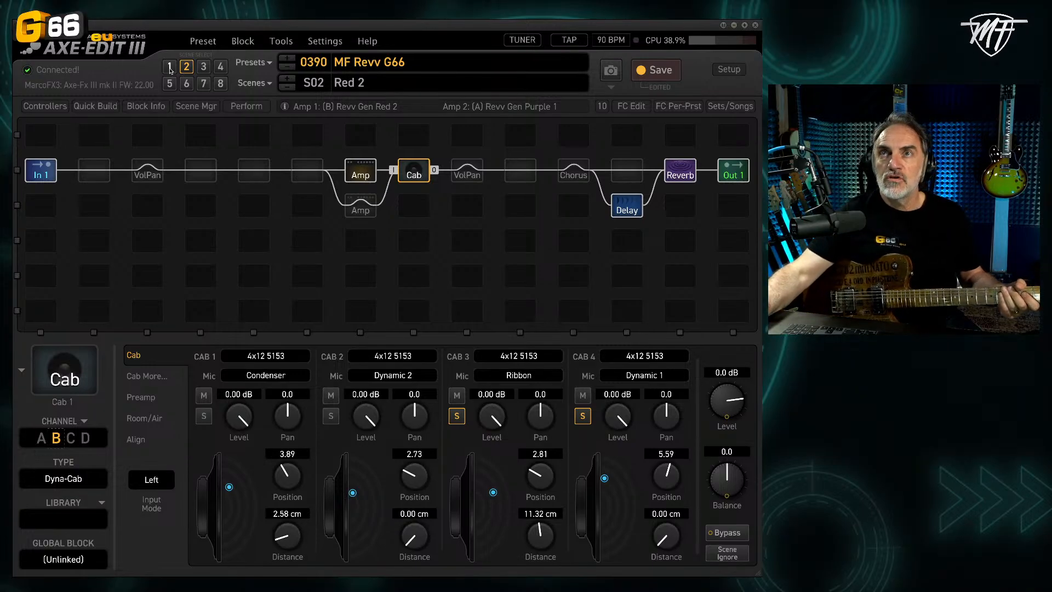
# Step: Enable the Delay block in the Lead scene and save the preset
pyautogui.click(622, 206)
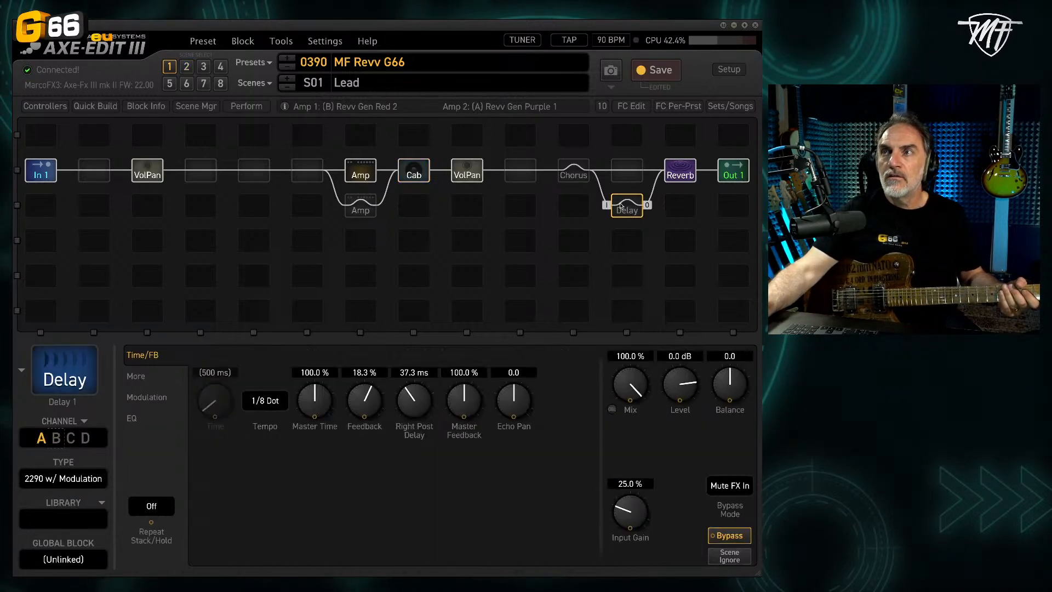
pyautogui.press('space')
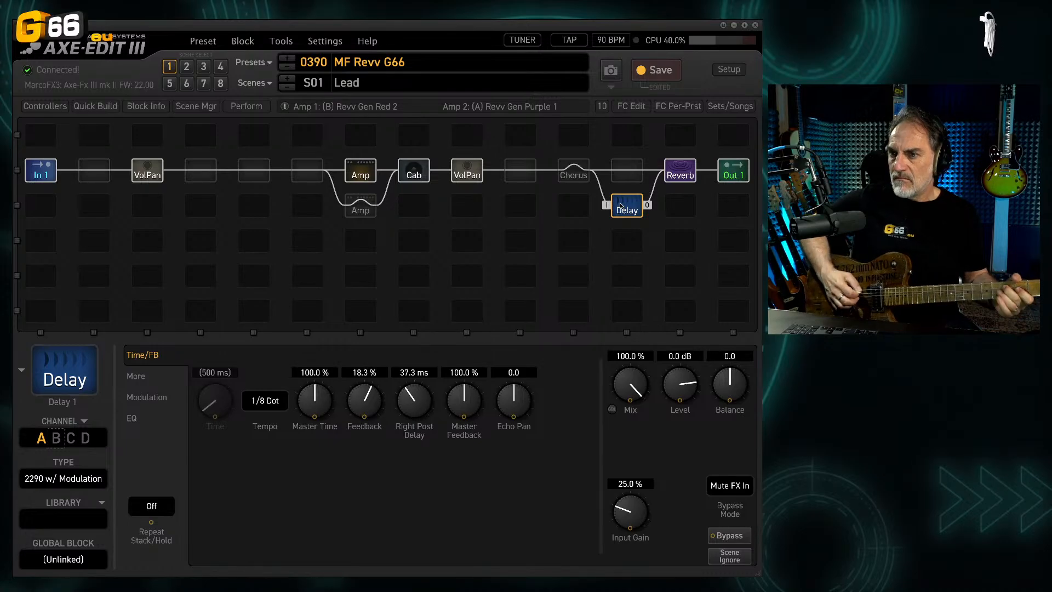
pyautogui.click(652, 74)
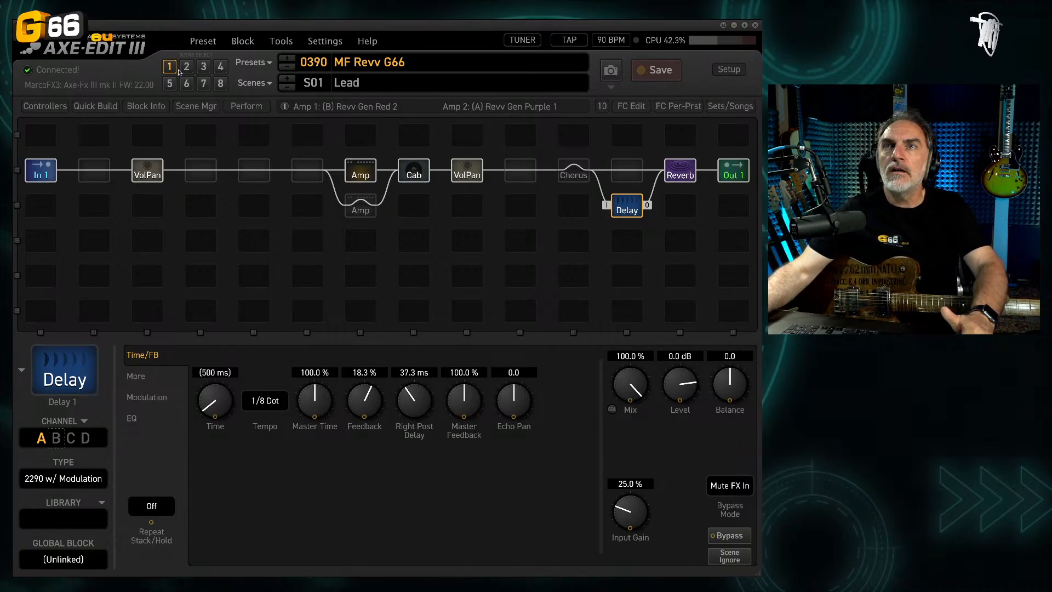
# Step: Rename scene 3 as Clean
pyautogui.click(202, 66)
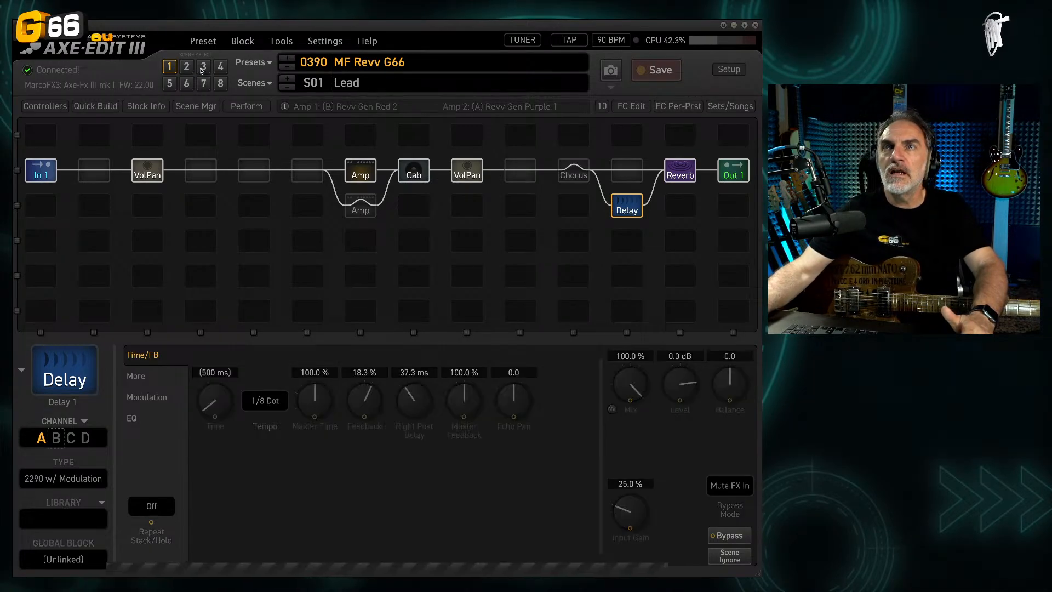
pyautogui.doubleClick(432, 85)
pyautogui.write('Clean')
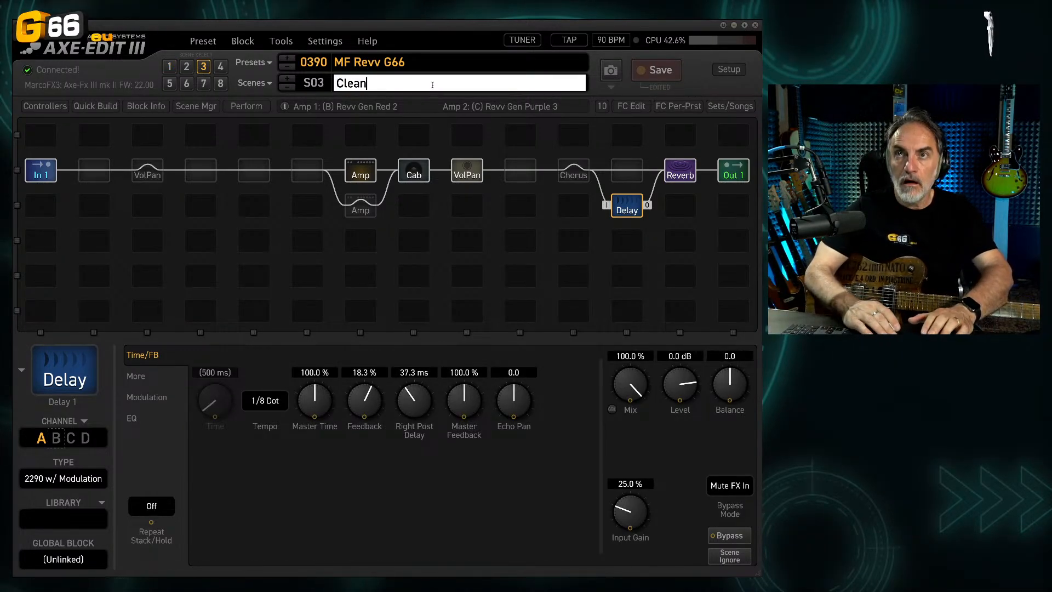
pyautogui.press('Return')
# Step: Switch Amp 1 to channel D, CA3+ Clean, and engage the Chorus block in the Clean scene
pyautogui.click(360, 171)
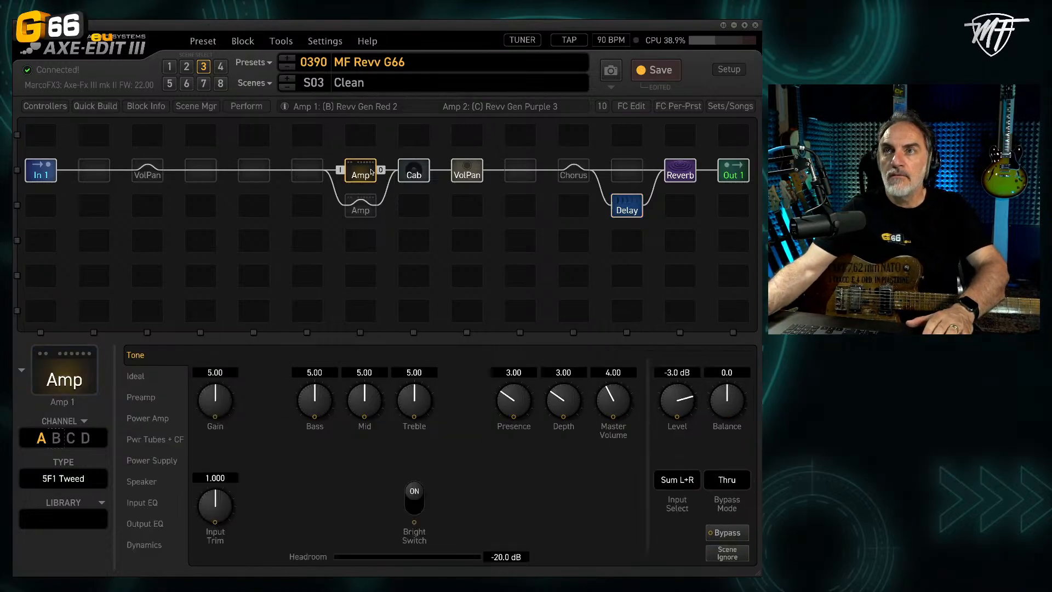
pyautogui.click(85, 438)
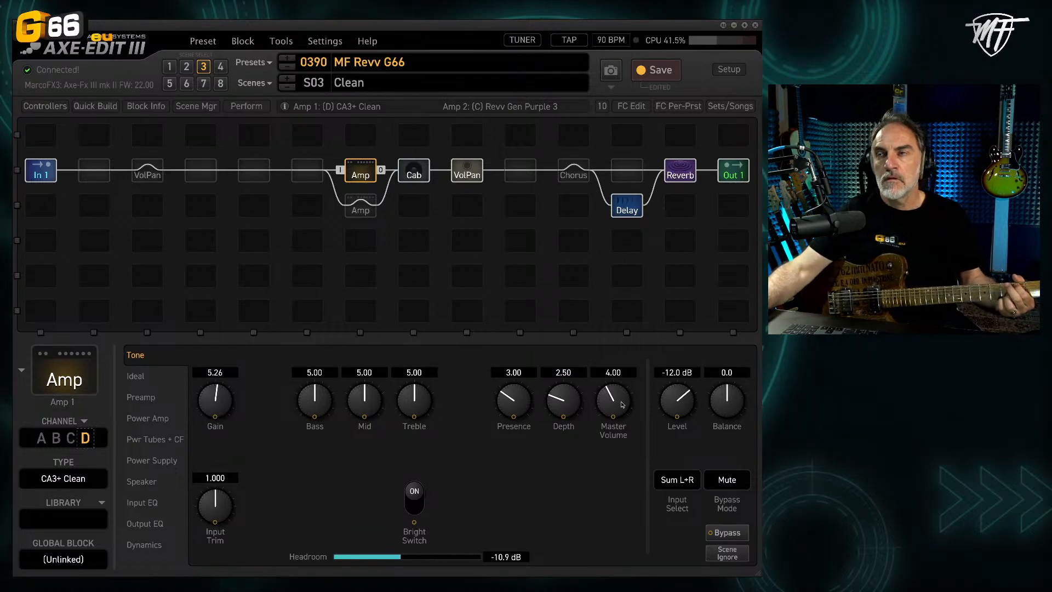
pyautogui.click(584, 174)
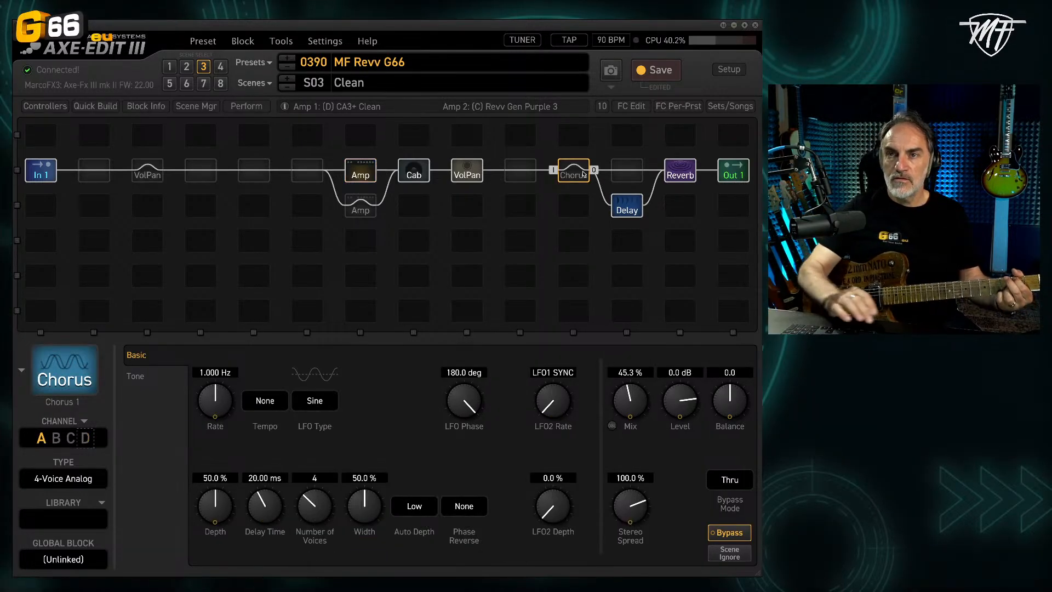
pyautogui.doubleClick(583, 175)
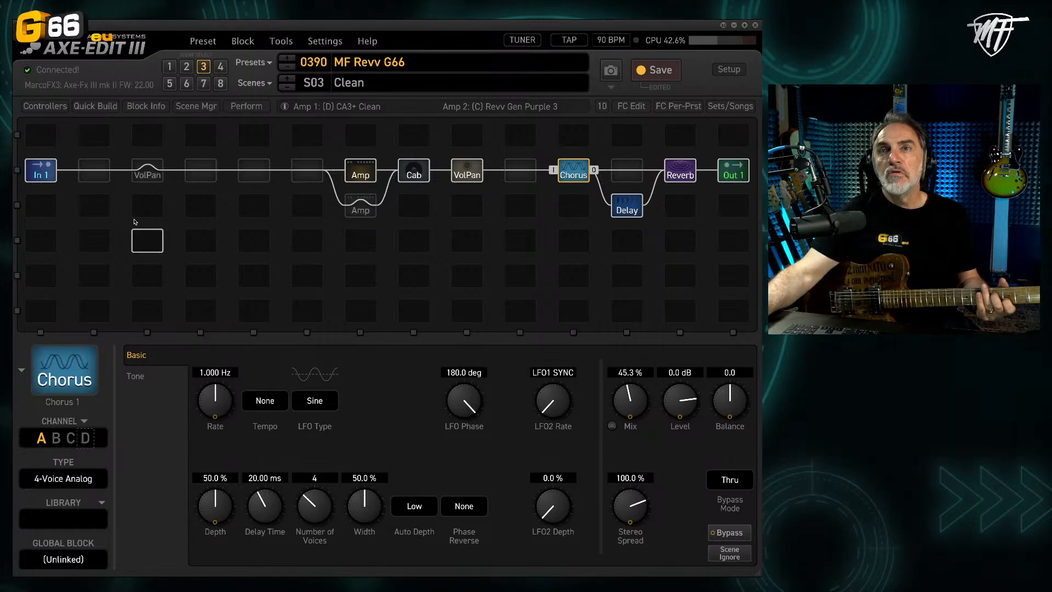
# Step: Insert a Compressor block right after the input, check the Cab block, and save the preset
pyautogui.rightClick(97, 170)
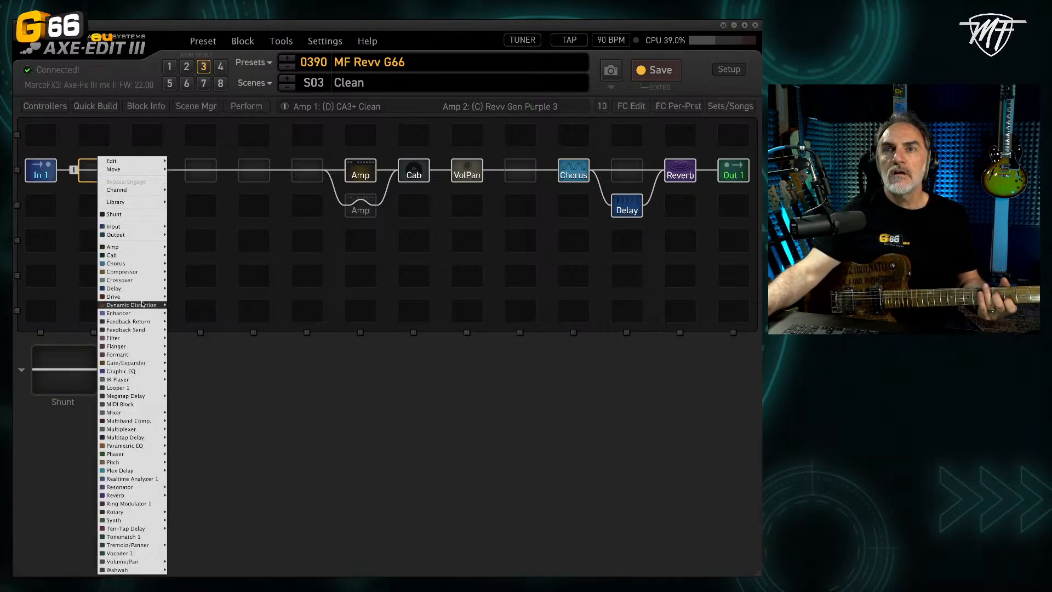
pyautogui.moveTo(150, 397)
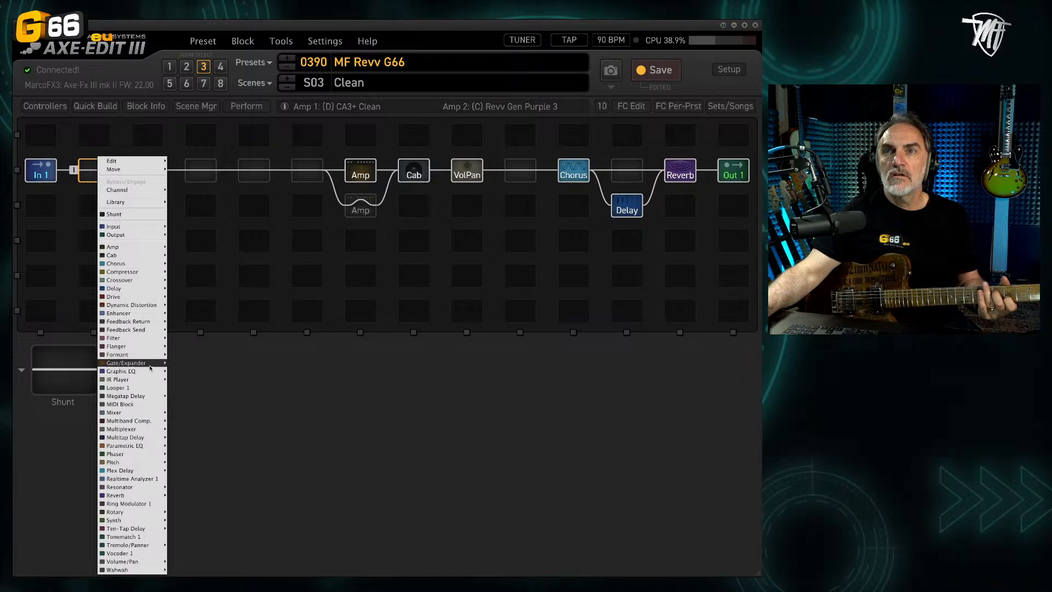
pyautogui.click(184, 272)
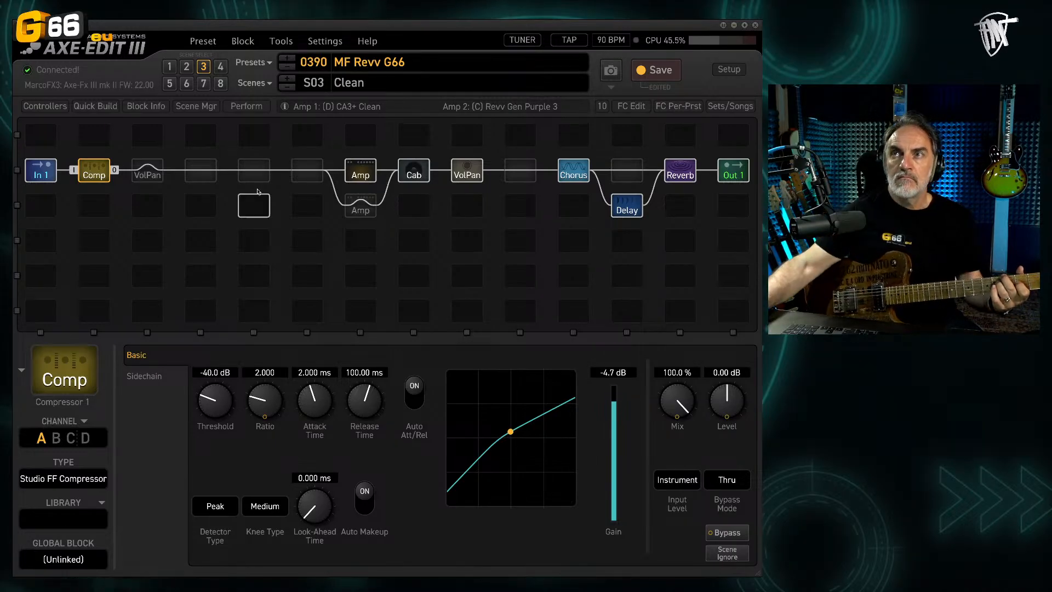
pyautogui.click(430, 171)
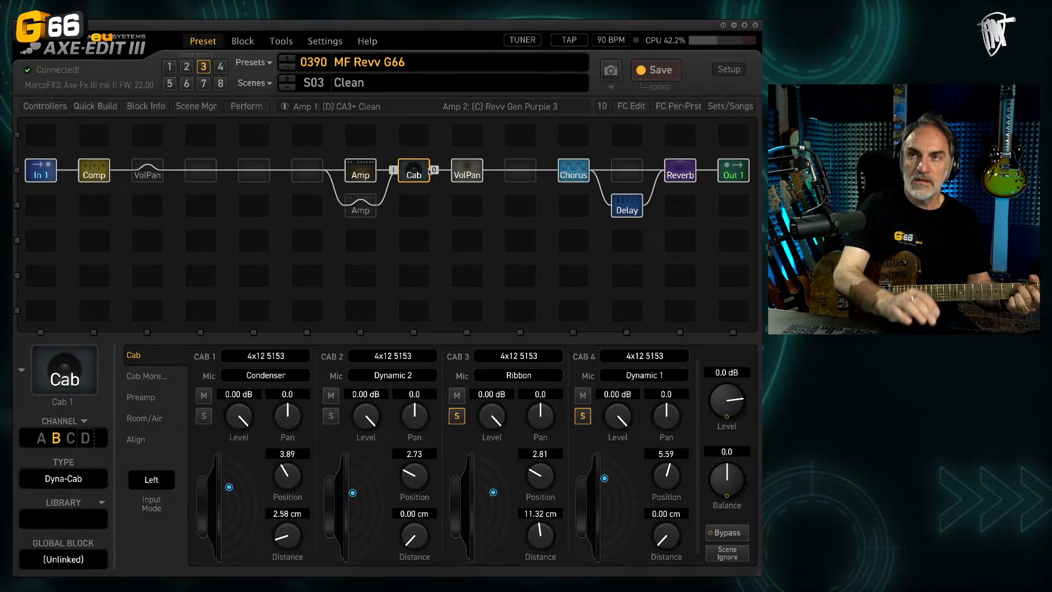
pyautogui.hotkey('ctrl', 's')
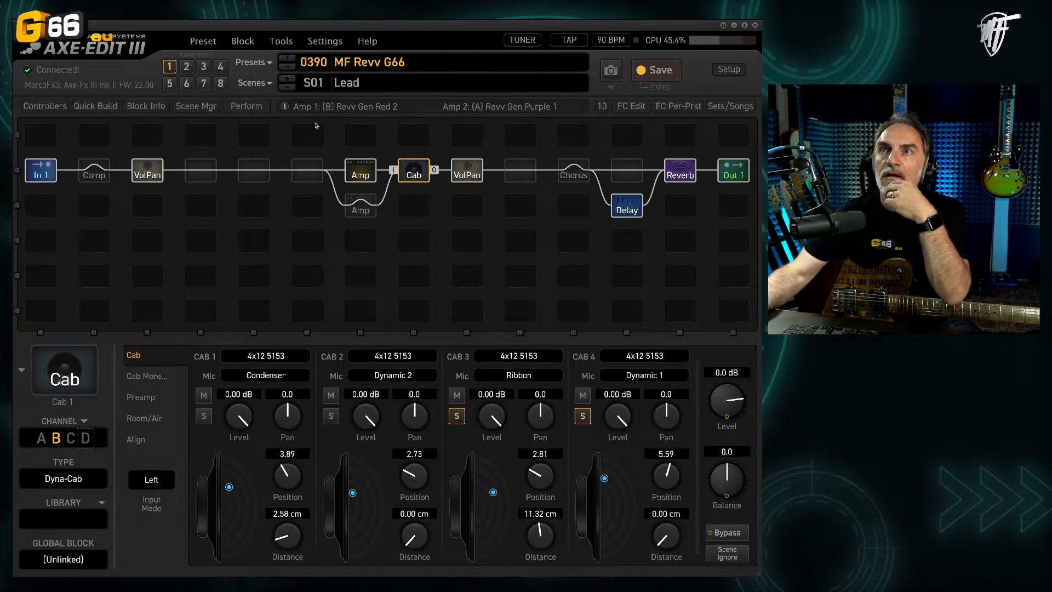
# Step: Check Amp 1 in the Lead scene, then open scene 5 and rename it as Lead Purple
pyautogui.click(364, 176)
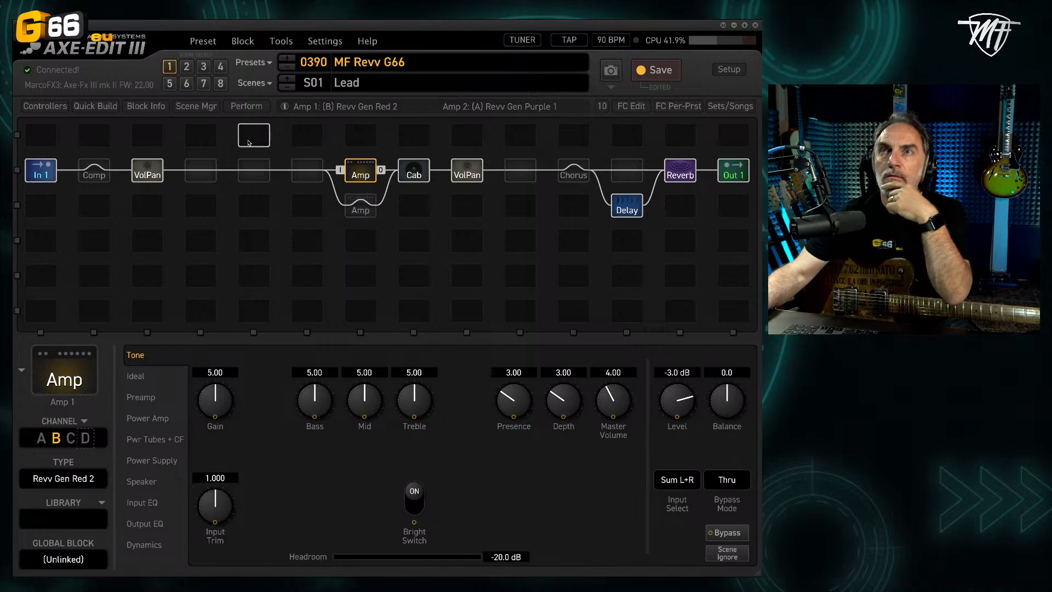
pyautogui.click(169, 84)
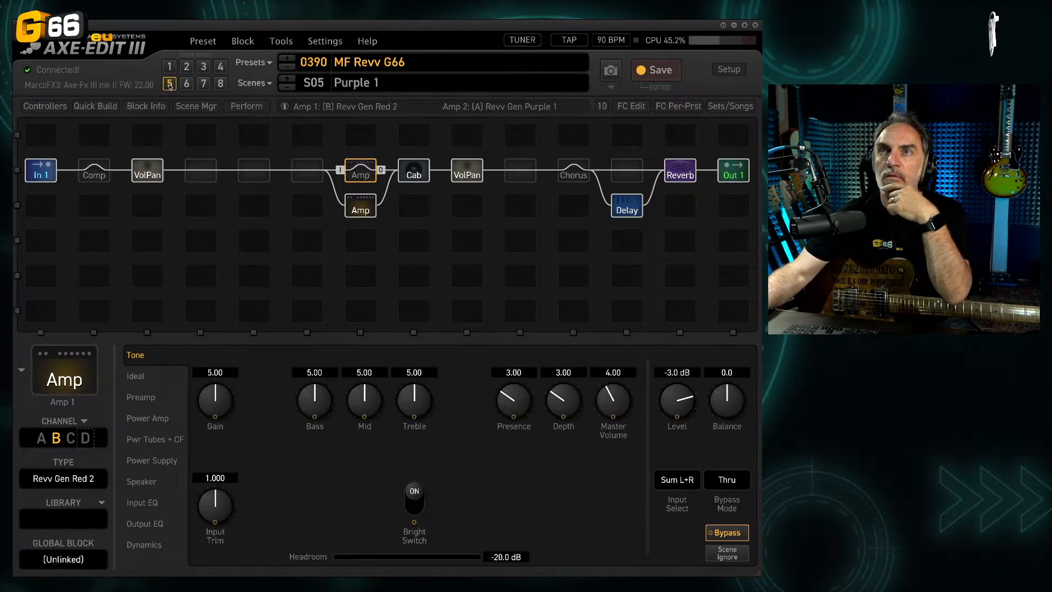
pyautogui.click(360, 207)
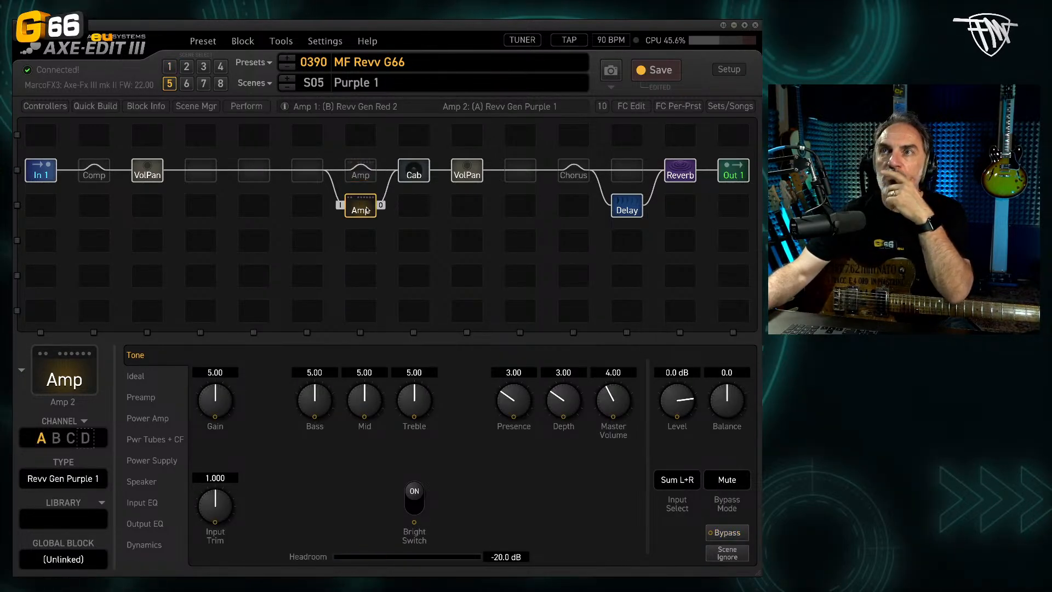
pyautogui.doubleClick(384, 83)
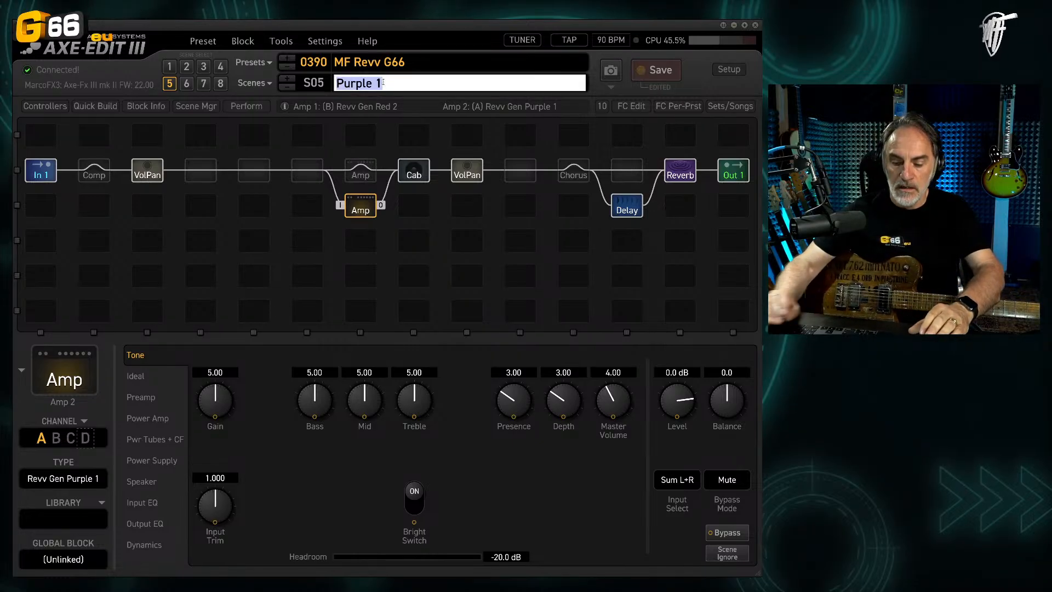
pyautogui.write('Lead Purple')
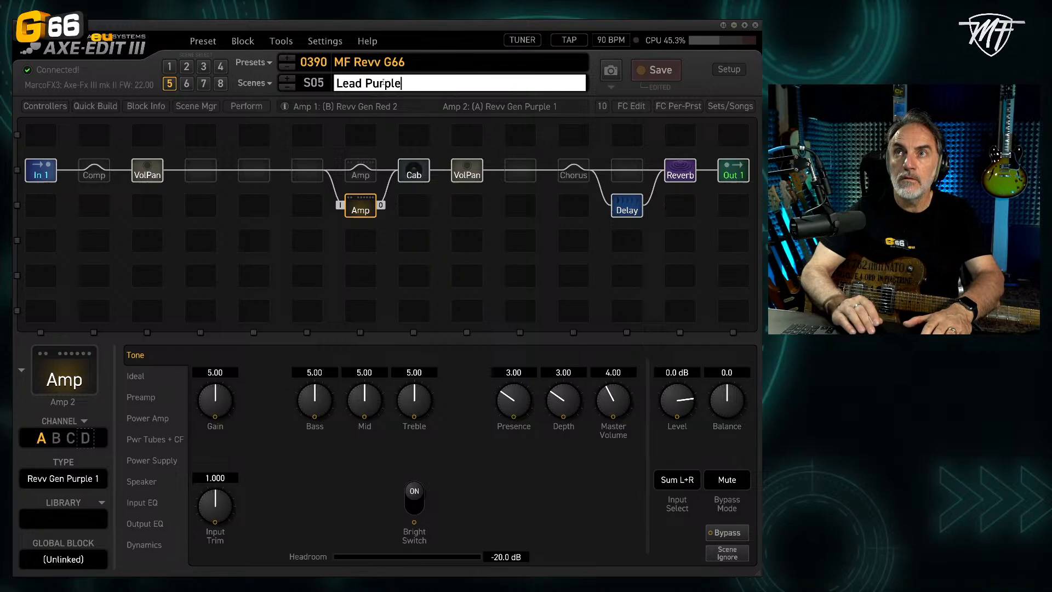
pyautogui.press('Return')
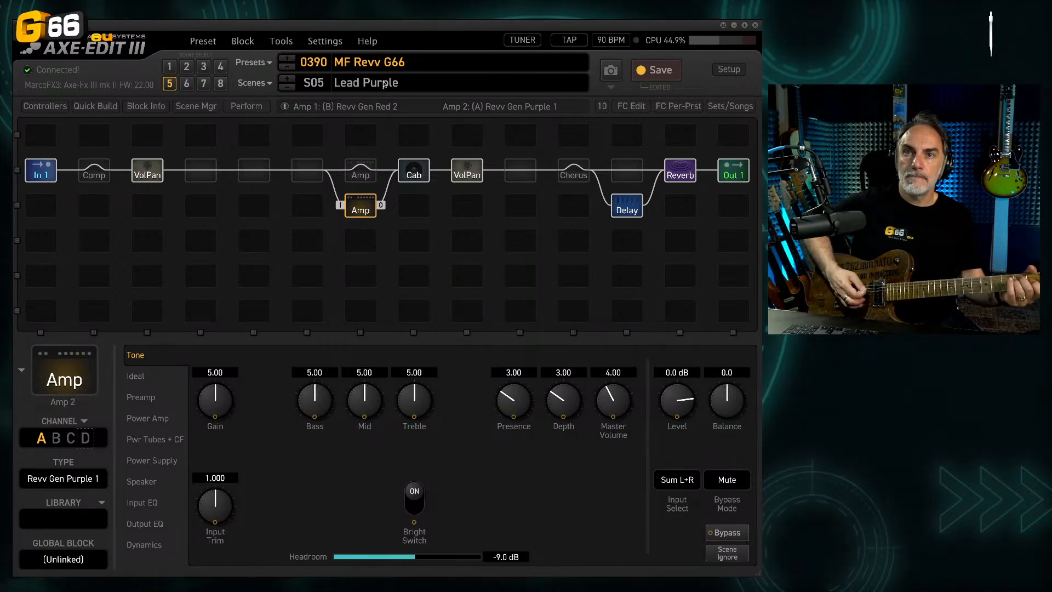
# Step: Set Amp 1's bypass mode to Mute
pyautogui.click(365, 176)
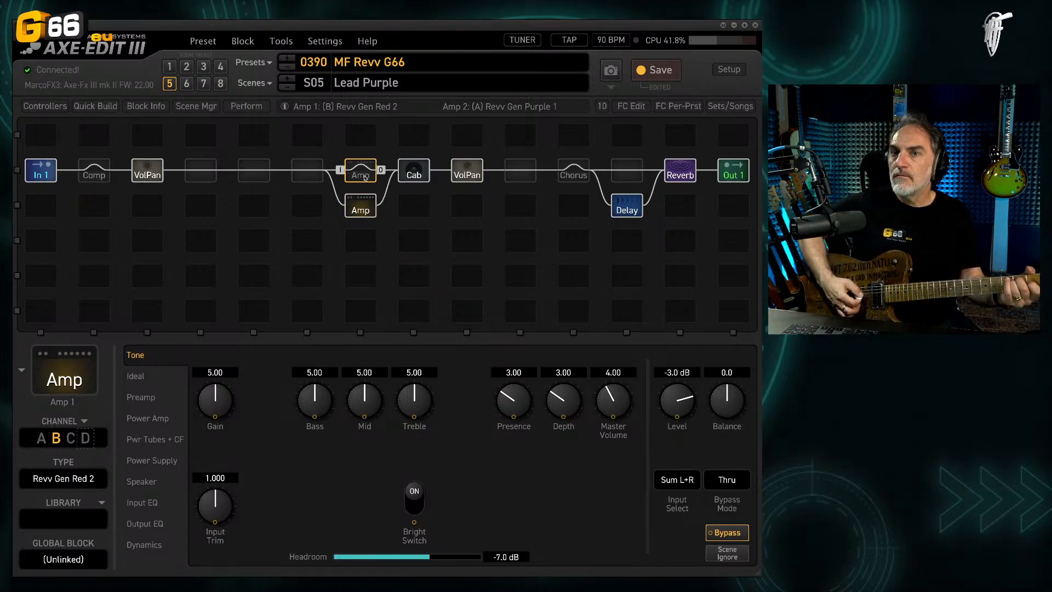
pyautogui.click(726, 479)
pyautogui.click(731, 496)
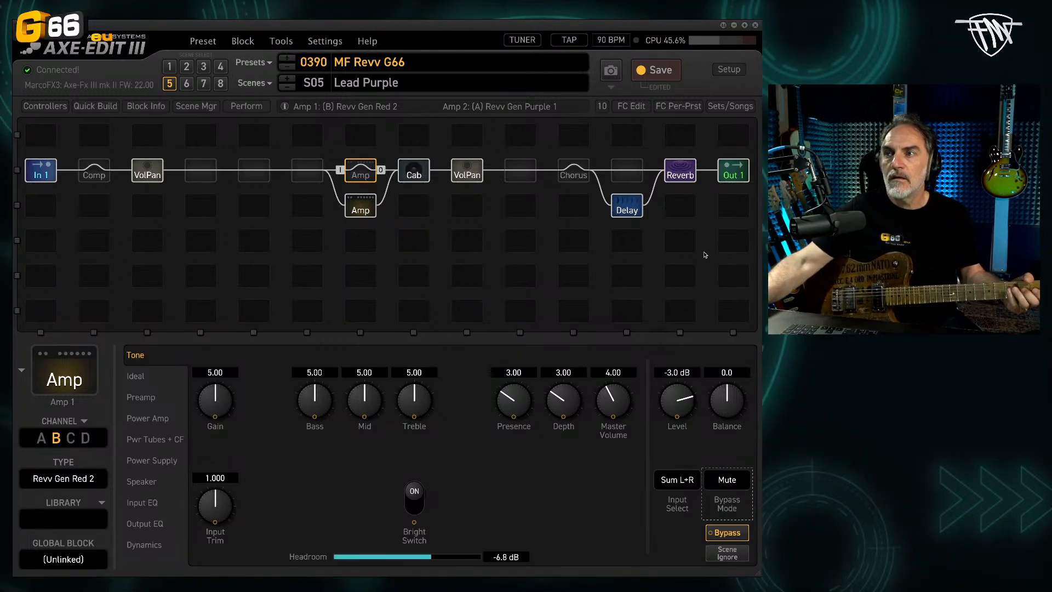
# Step: Audition Amp 2's channels B and C, keep channel C, Revv Gen Purple 3, and save the preset
pyautogui.click(366, 214)
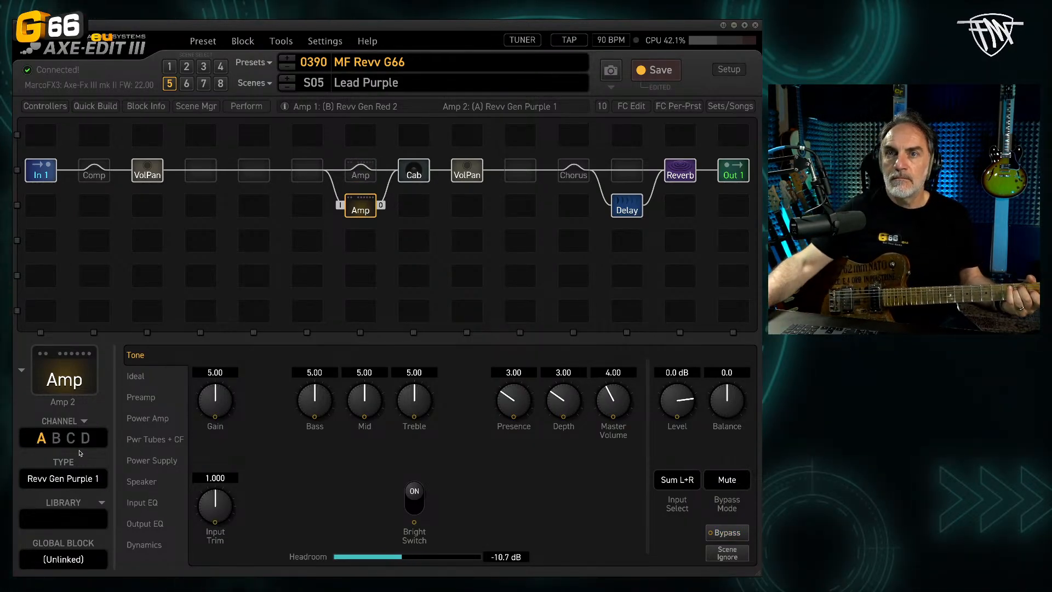
pyautogui.click(56, 439)
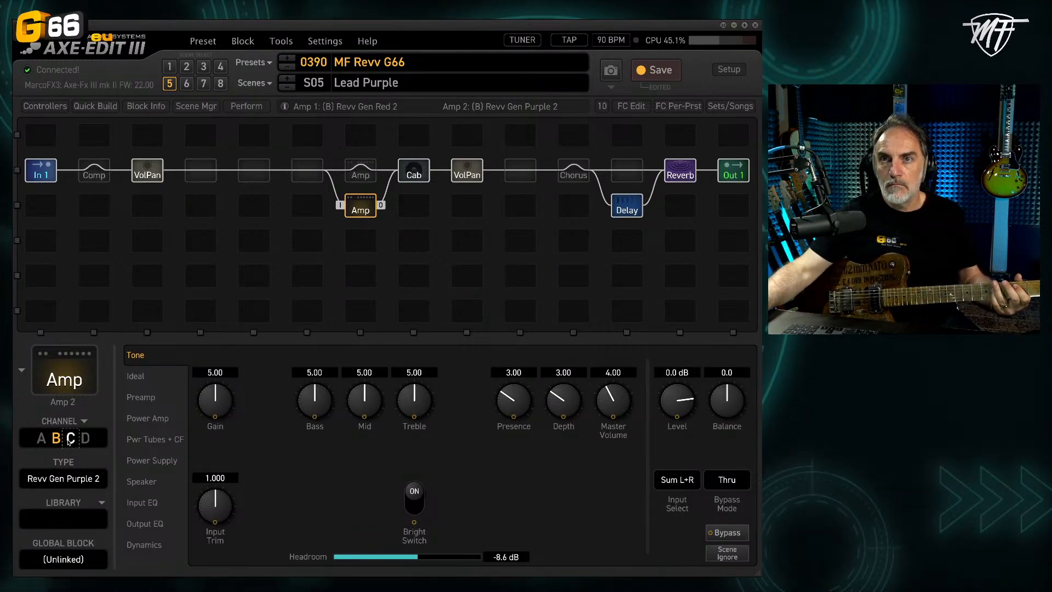
pyautogui.click(70, 438)
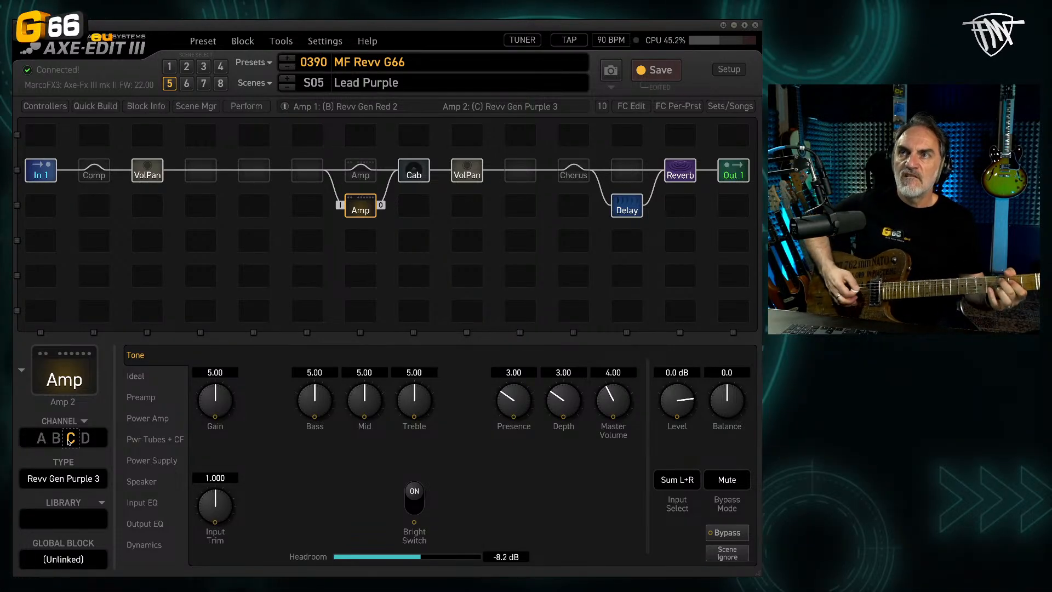
pyautogui.hotkey('ctrl', 's')
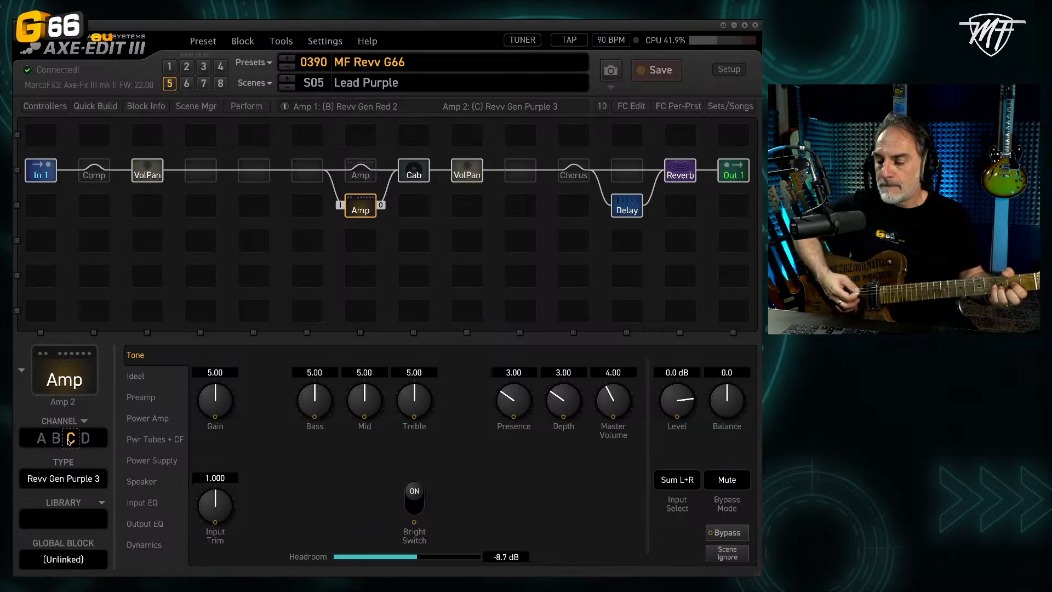
# Step: Compare Amp 1 in the Lead scene with Amp 2 in the Lead Purple scene
pyautogui.click(169, 66)
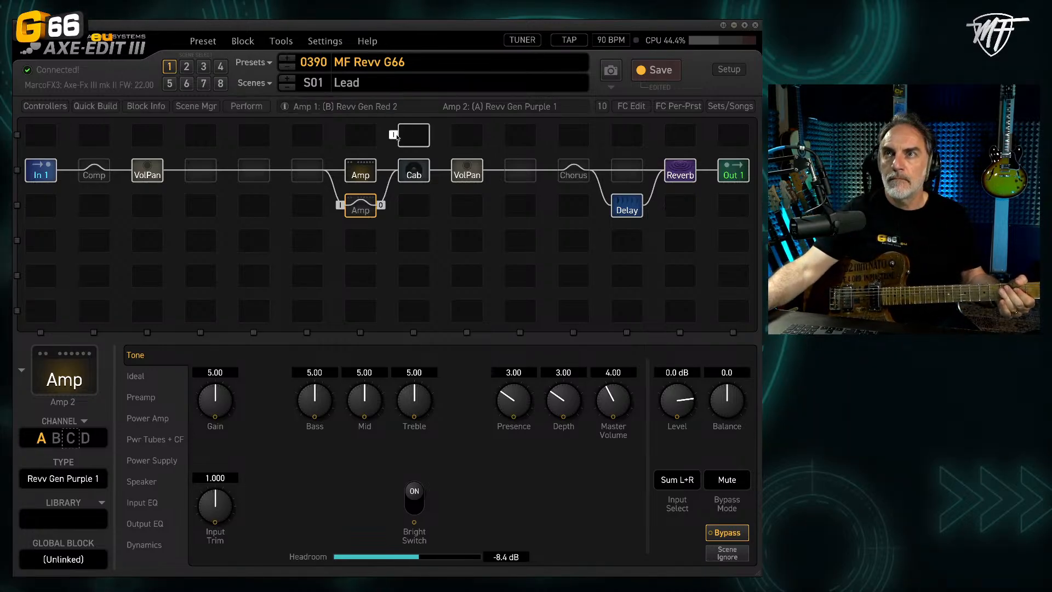
pyautogui.click(367, 170)
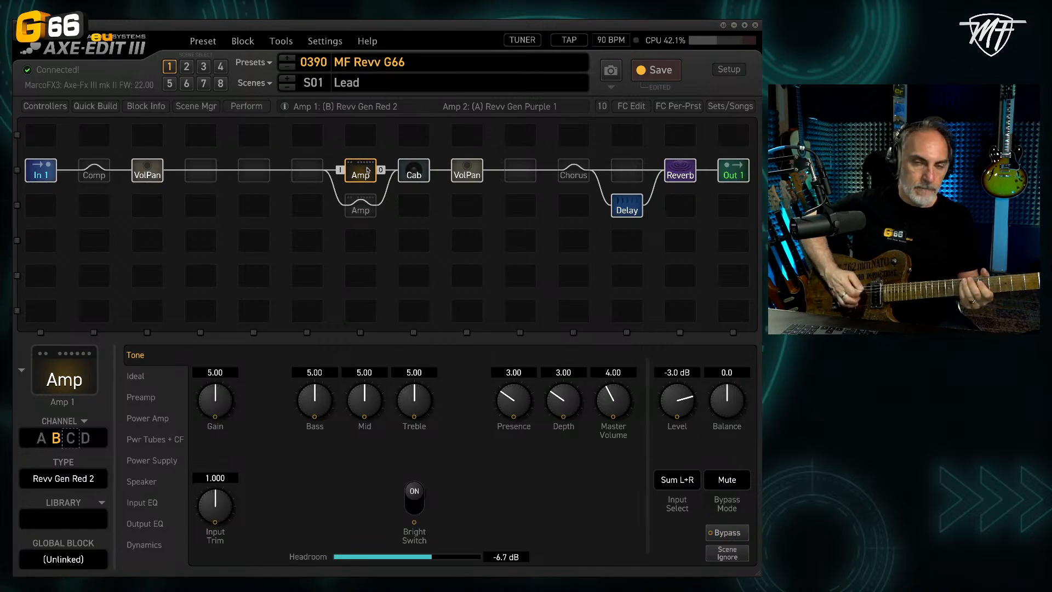
pyautogui.click(172, 86)
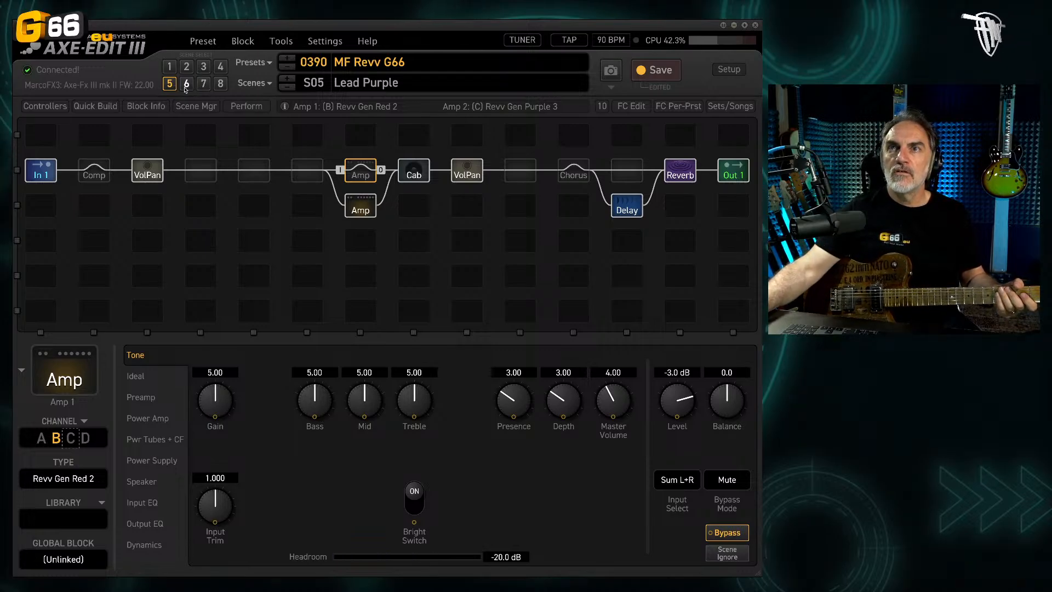
pyautogui.click(359, 207)
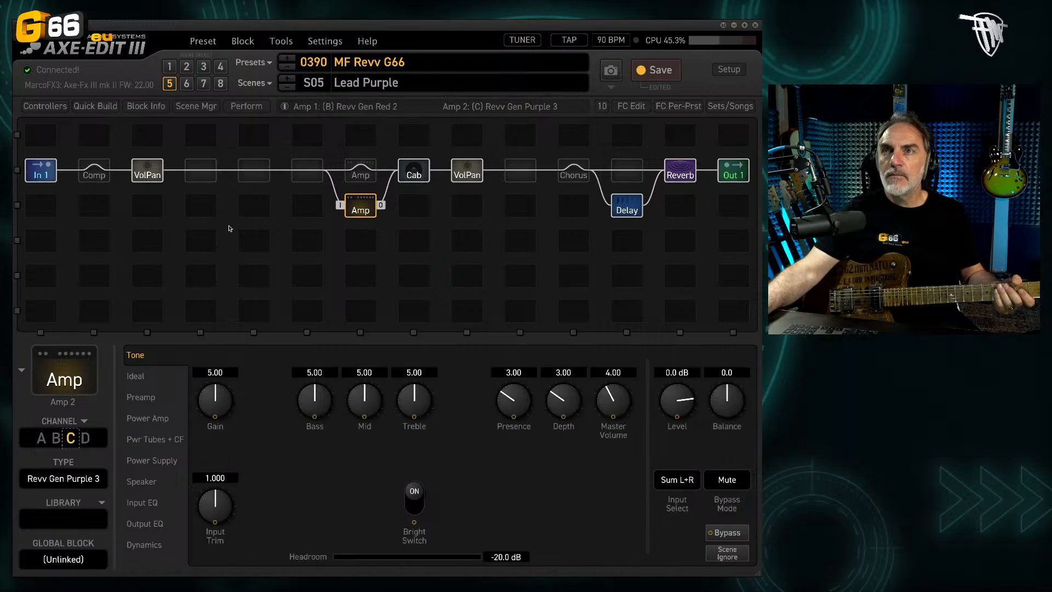
# Step: Apply Amp 2's current channel C to all scenes
pyautogui.click(243, 41)
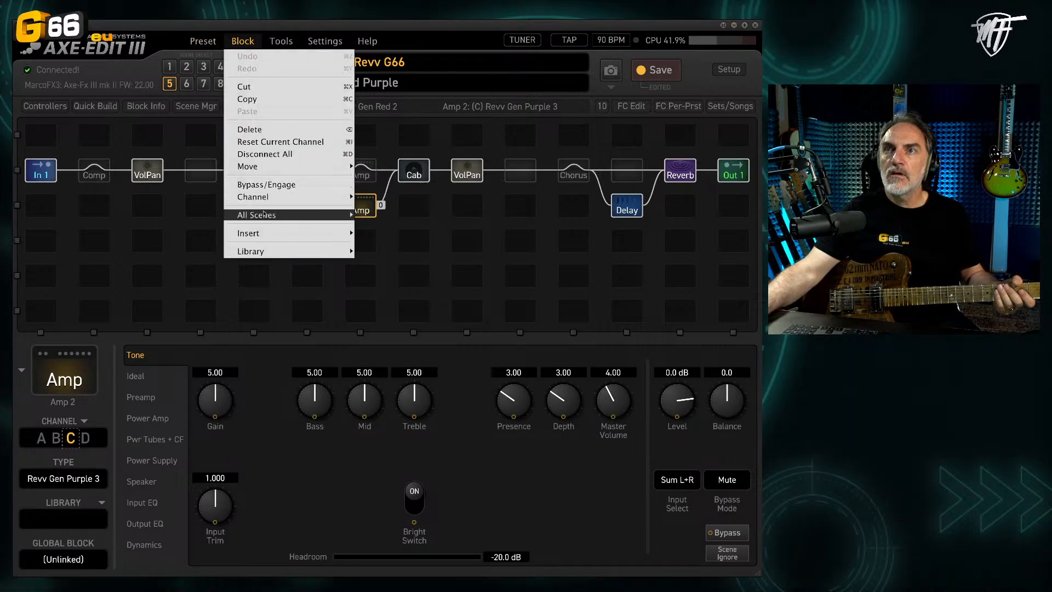
pyautogui.moveTo(264, 214)
pyautogui.click(392, 268)
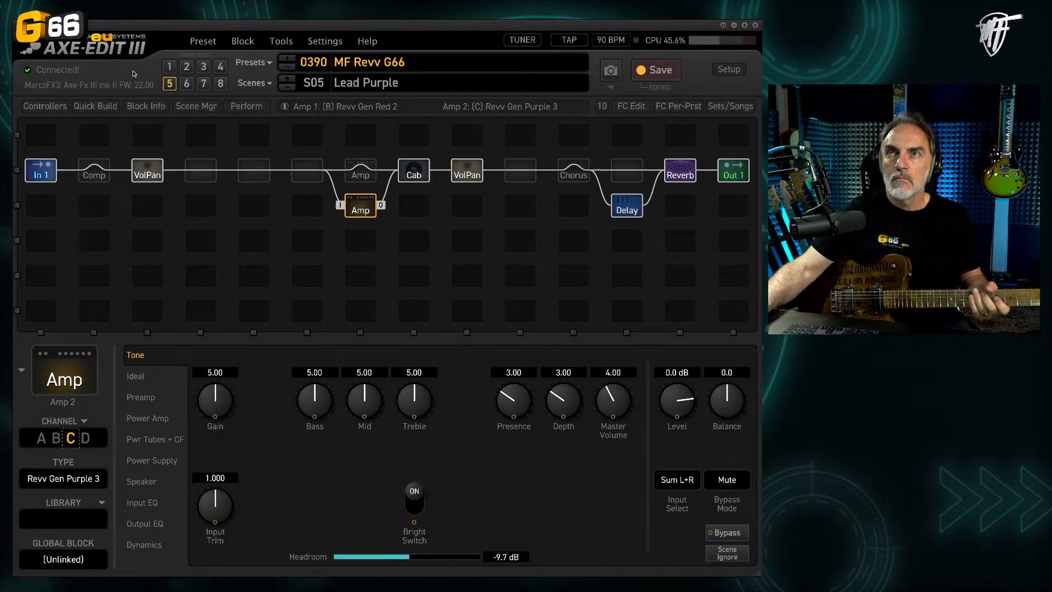
# Step: Rename scene 6 as Purple 3
pyautogui.click(184, 83)
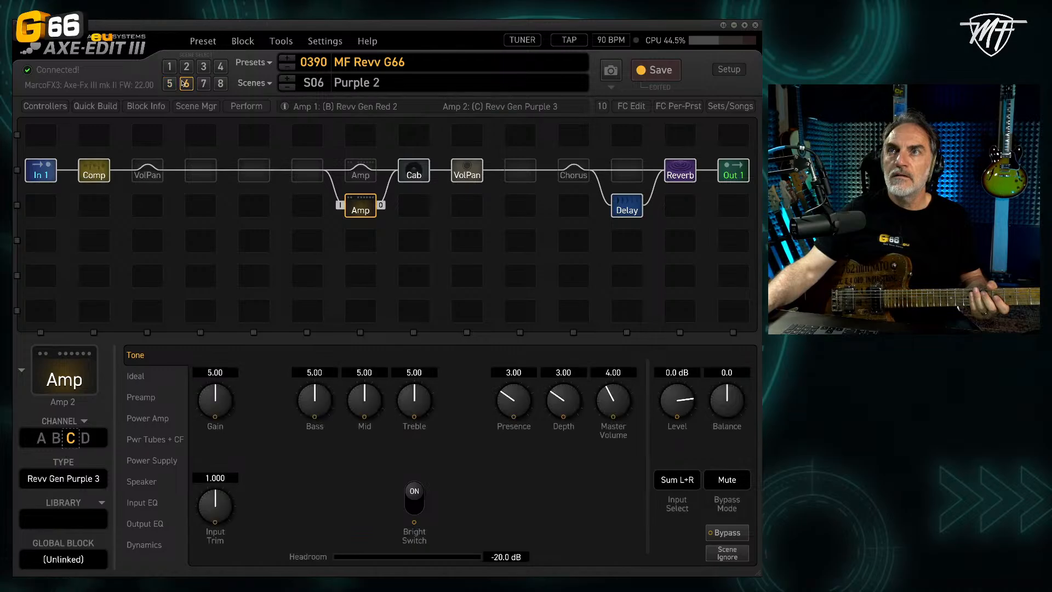
pyautogui.doubleClick(381, 82)
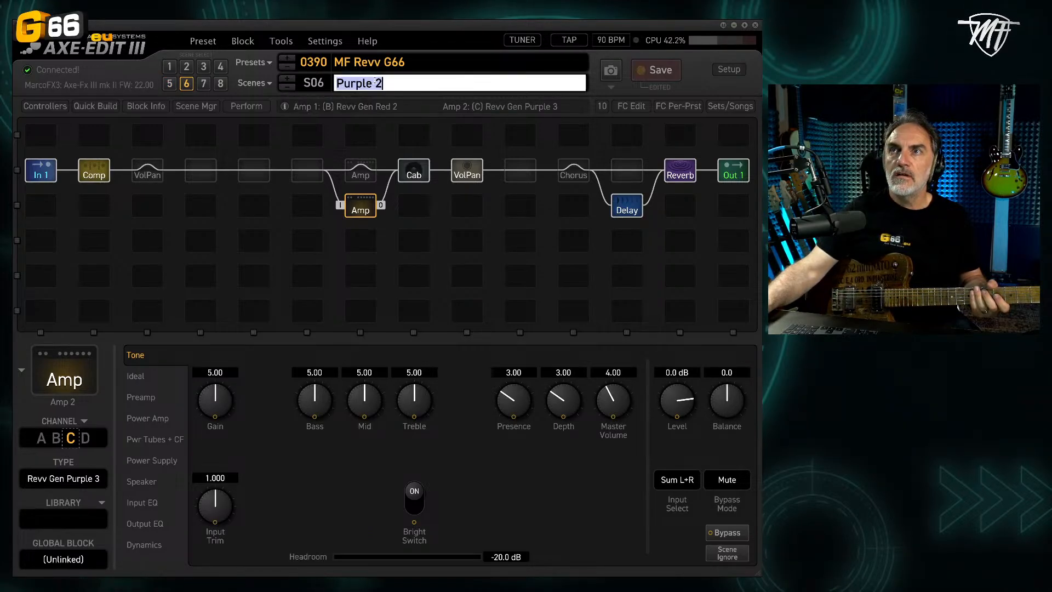
pyautogui.click(382, 82)
pyautogui.press('BackSpace')
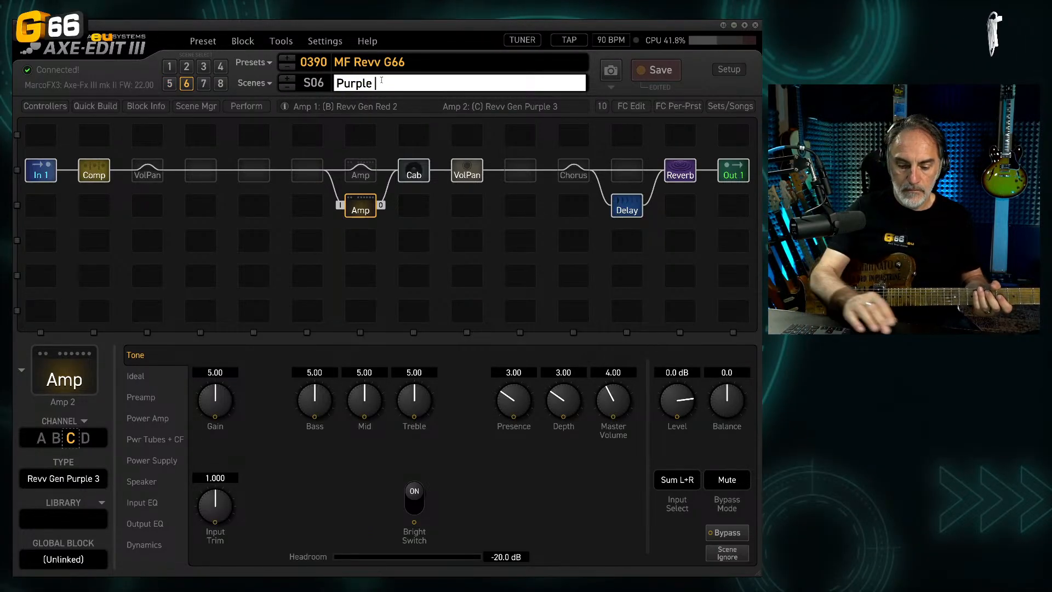
pyautogui.write('2')
pyautogui.press('Return')
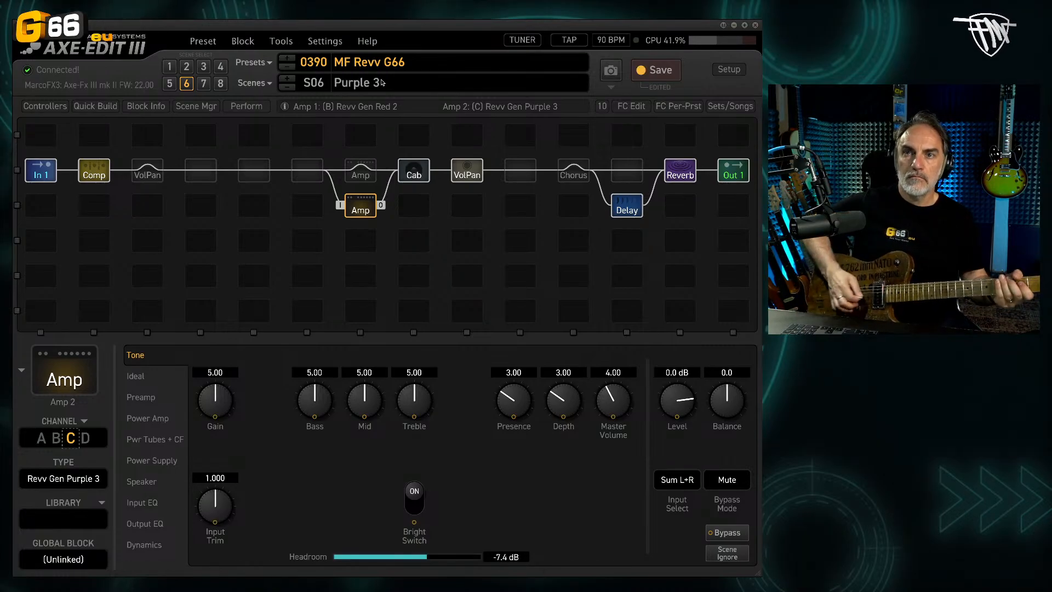
# Step: Bypass the Volume/Pan 2 block after the cab and the Compressor block in the Purple 3 scene, and save the preset
pyautogui.click(470, 174)
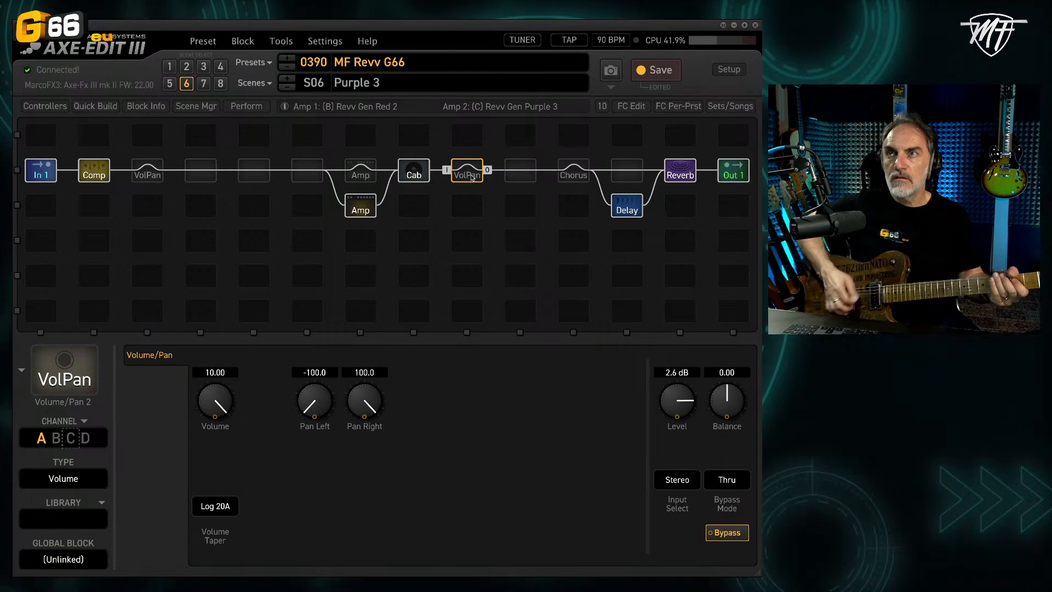
pyautogui.click(93, 174)
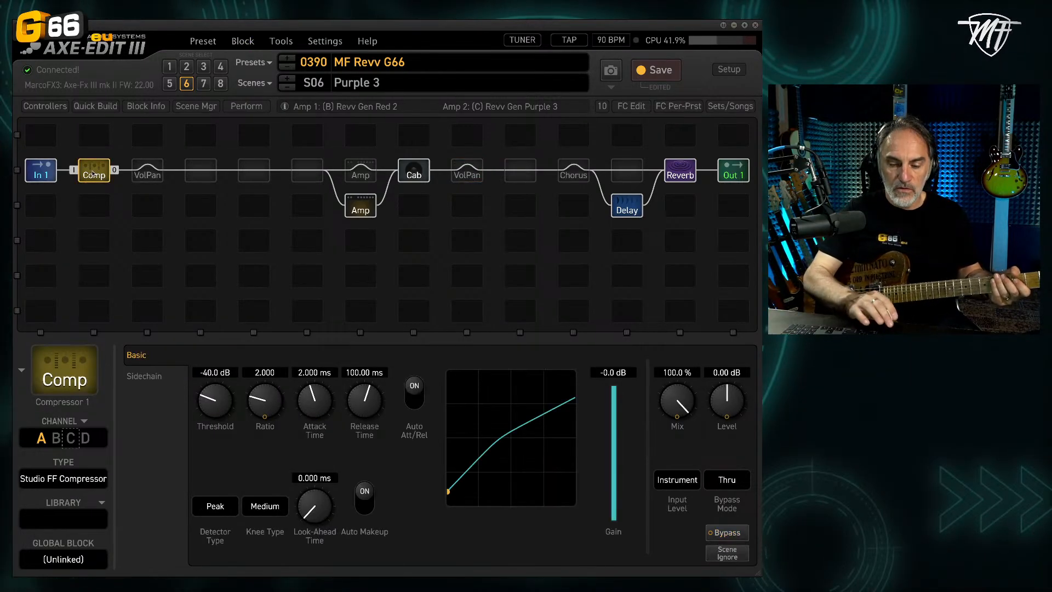
pyautogui.doubleClick(93, 175)
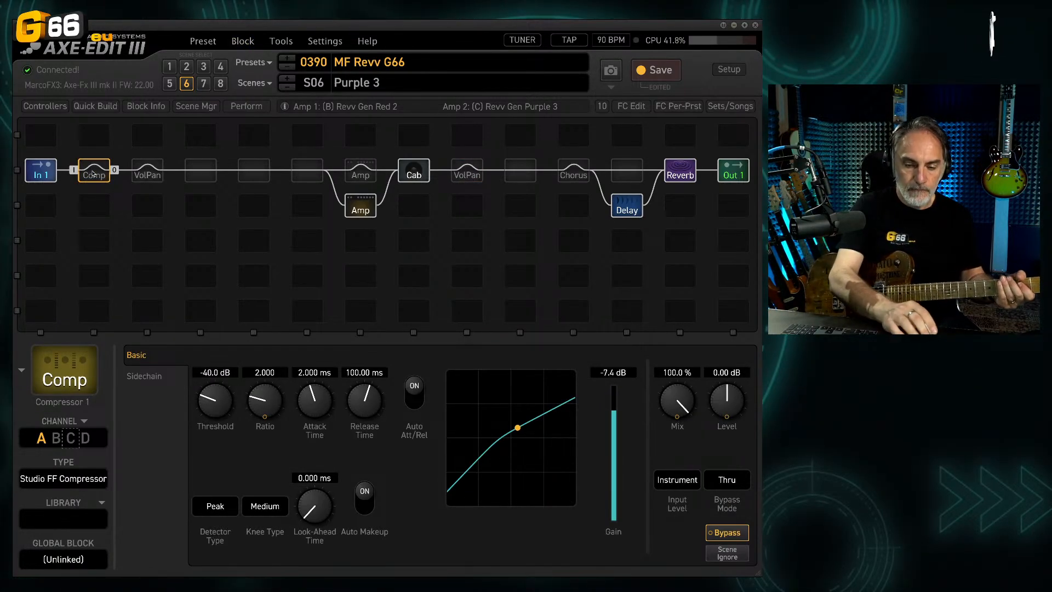
pyautogui.hotkey('ctrl', 's')
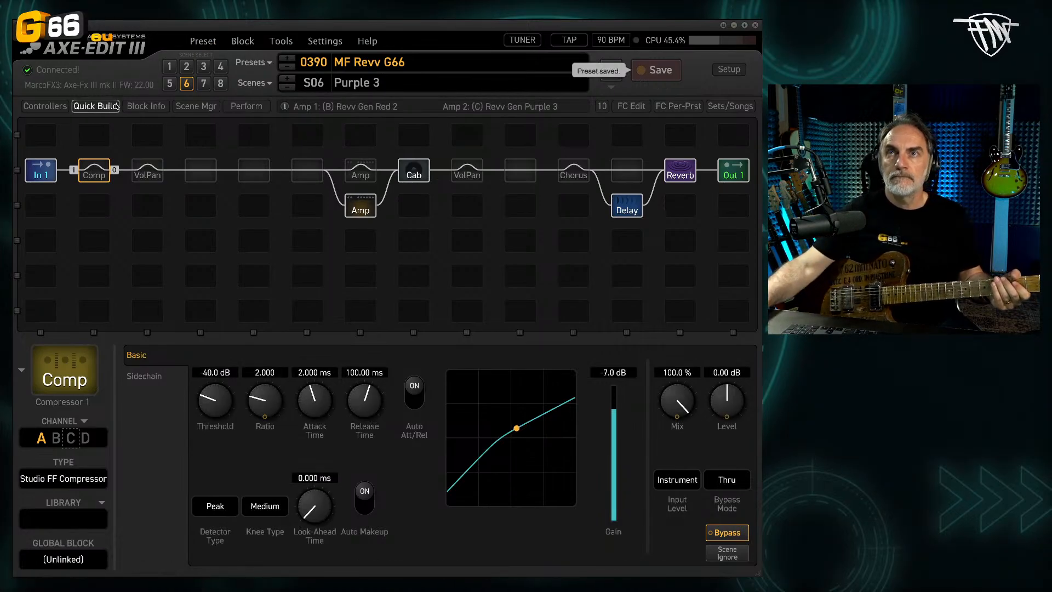
# Step: In scene 7, switch Amp 2 to channel D, CA3+ Clean, and set its bypass mode to Mute
pyautogui.click(168, 84)
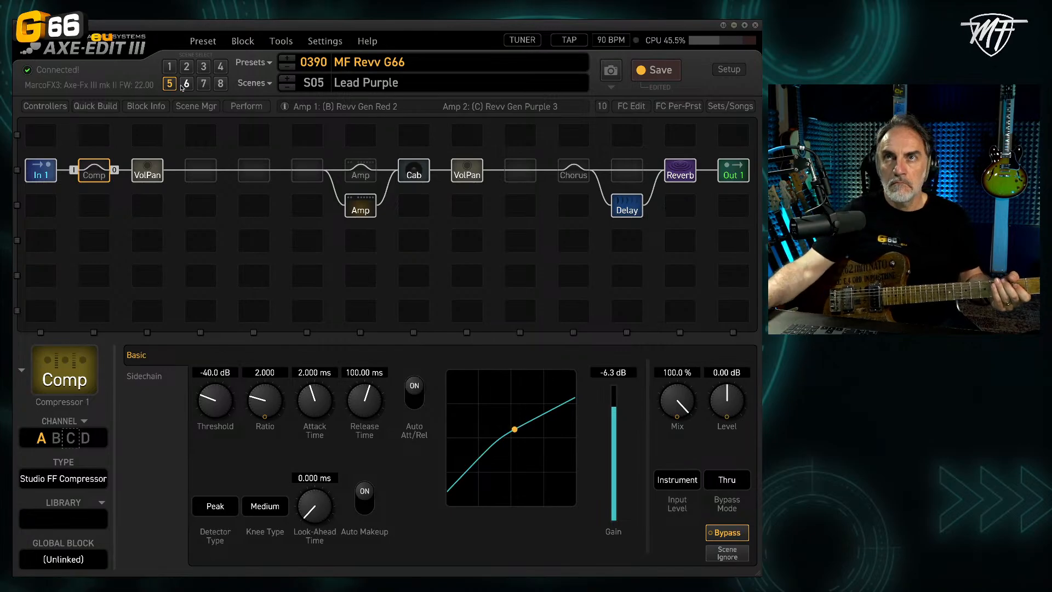
pyautogui.click(185, 83)
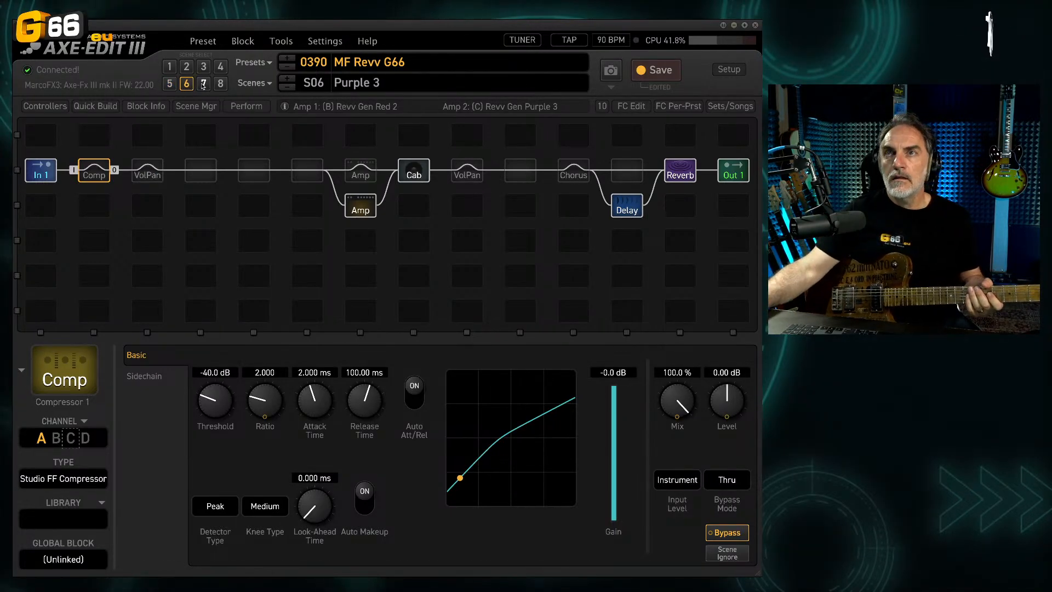
pyautogui.click(203, 84)
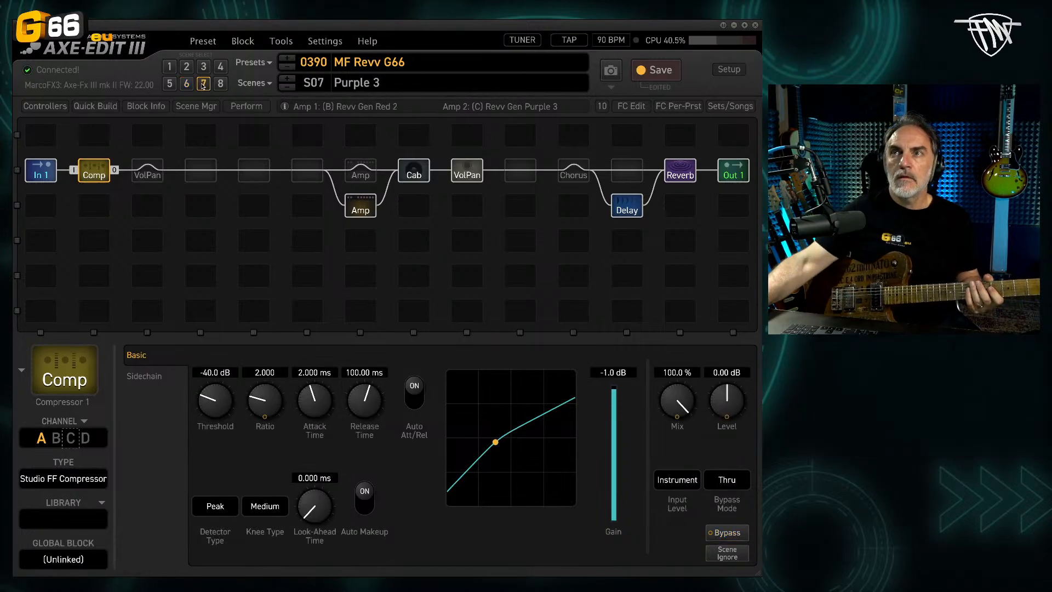
pyautogui.click(363, 210)
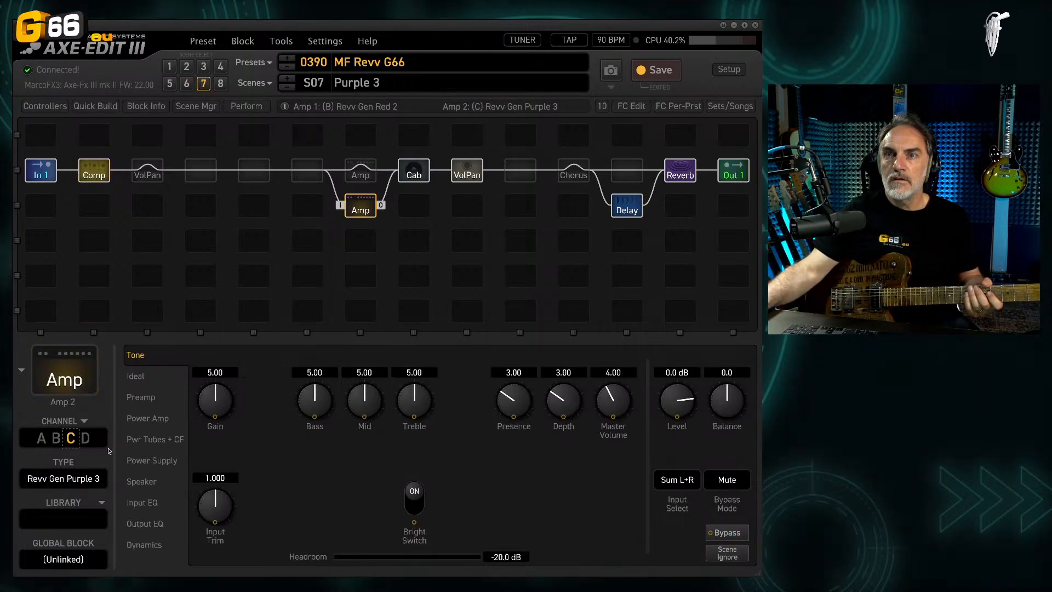
pyautogui.click(86, 438)
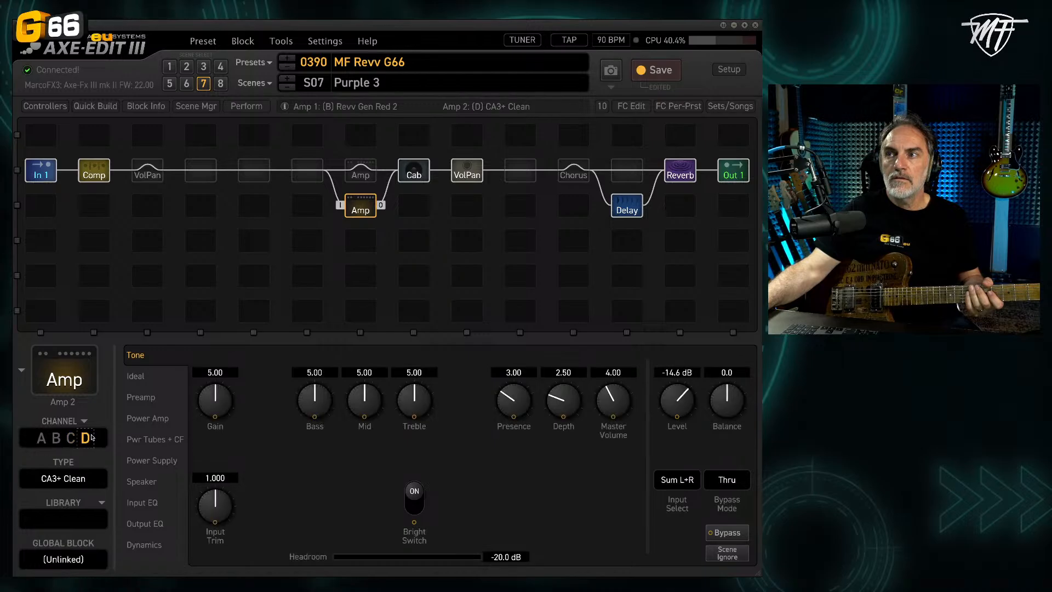
pyautogui.click(715, 477)
pyautogui.click(719, 497)
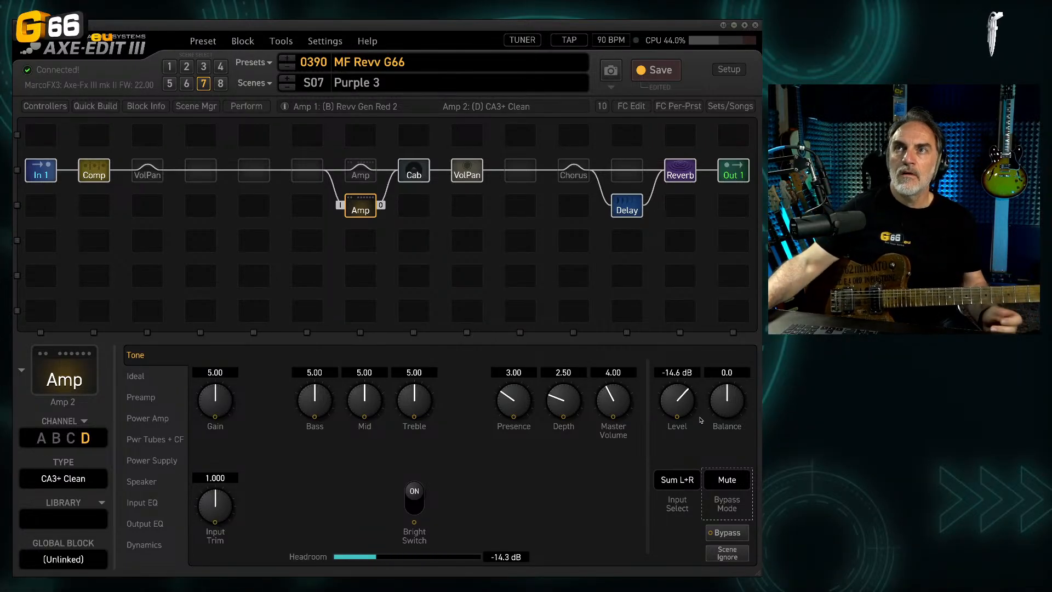
# Step: Rename scene 7 as Clean and save the preset with scene 1, Lead, active
pyautogui.doubleClick(426, 81)
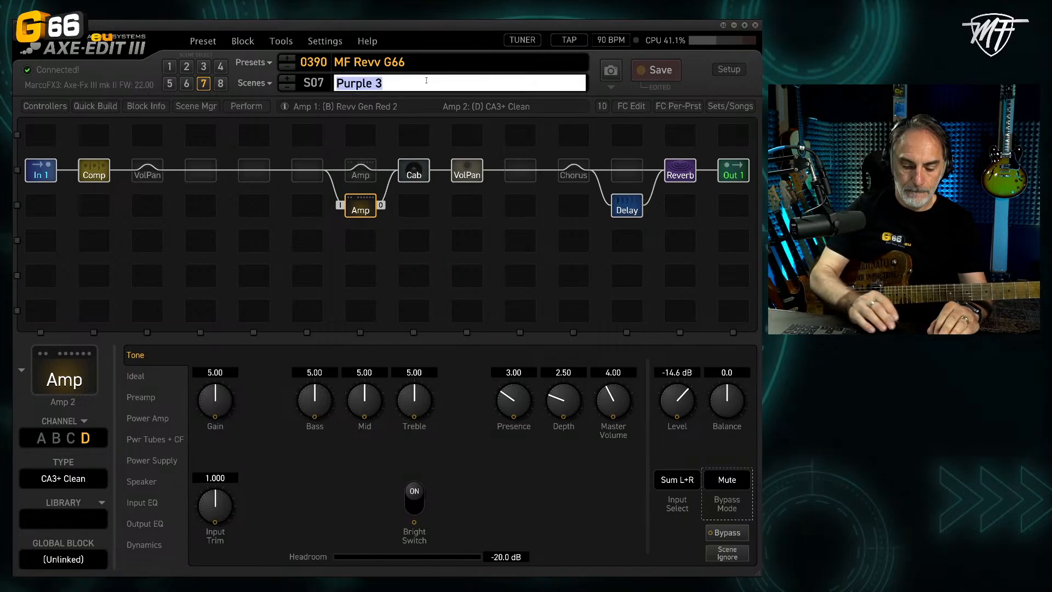
pyautogui.write('Clean')
pyautogui.press('Return')
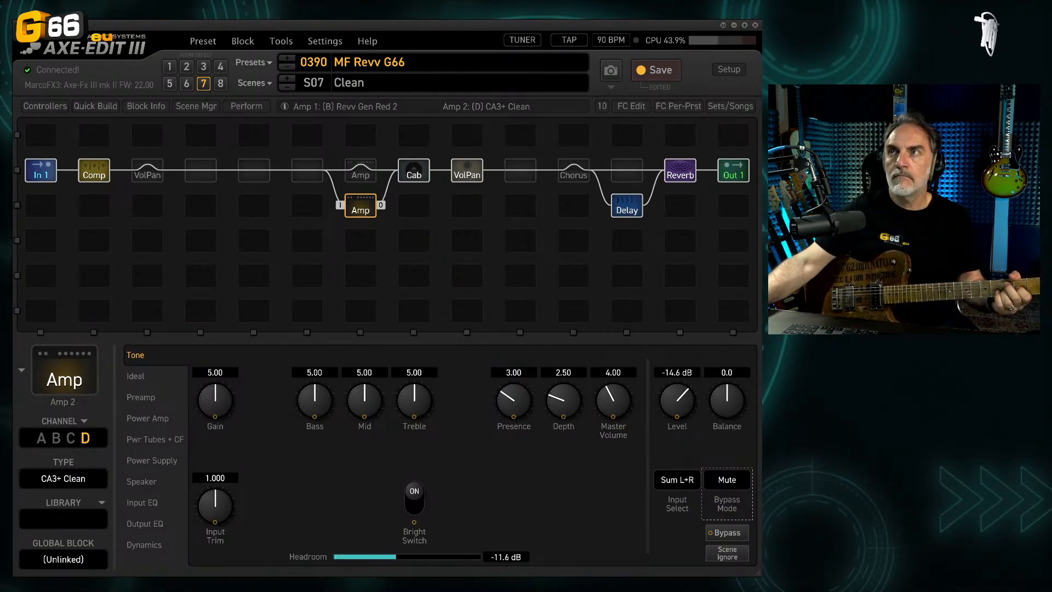
pyautogui.click(679, 71)
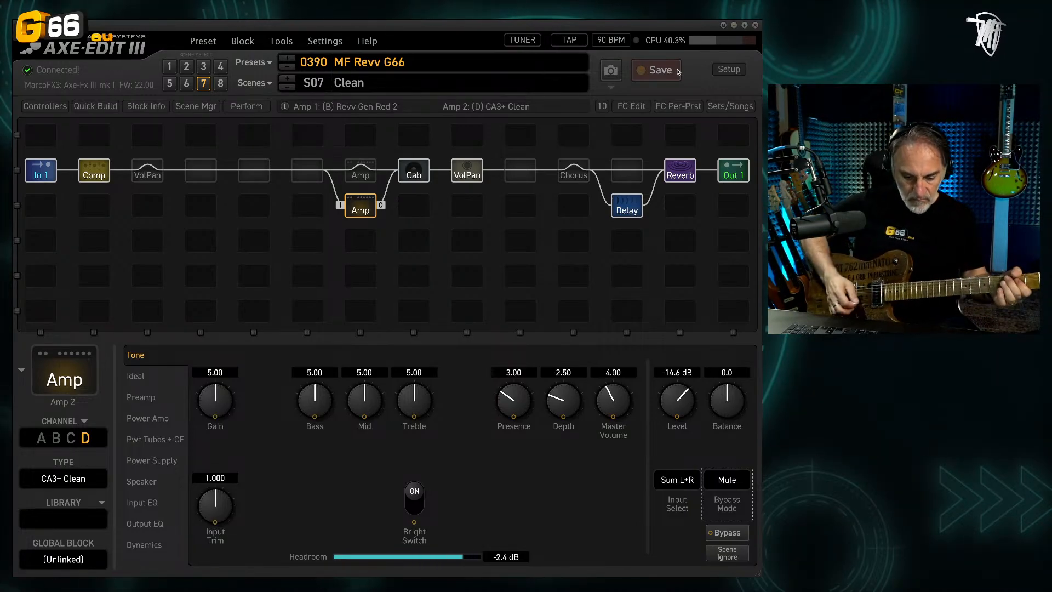
pyautogui.hotkey('ctrl', '1')
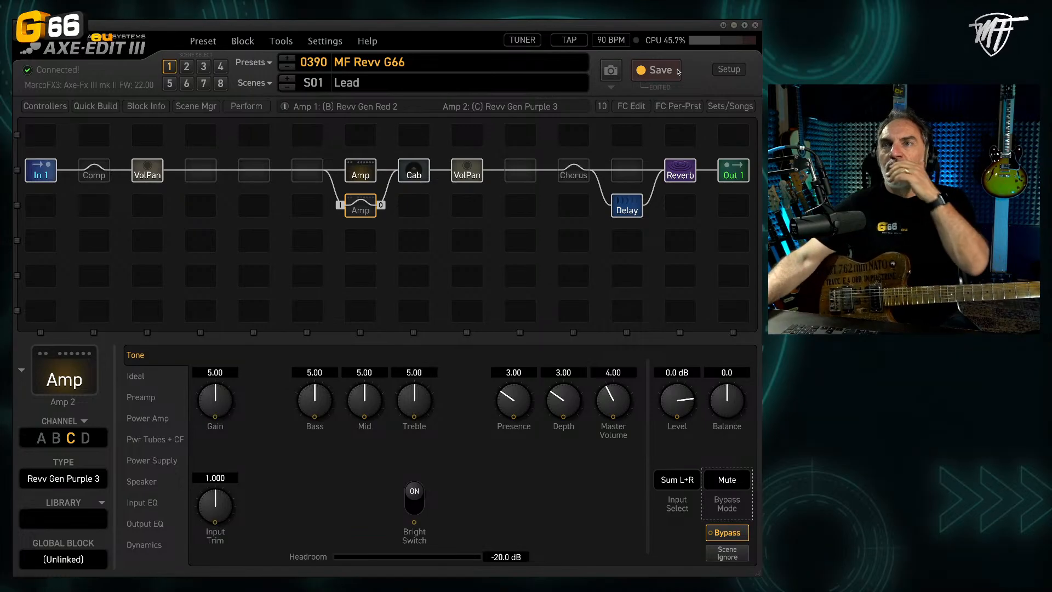
pyautogui.click(644, 76)
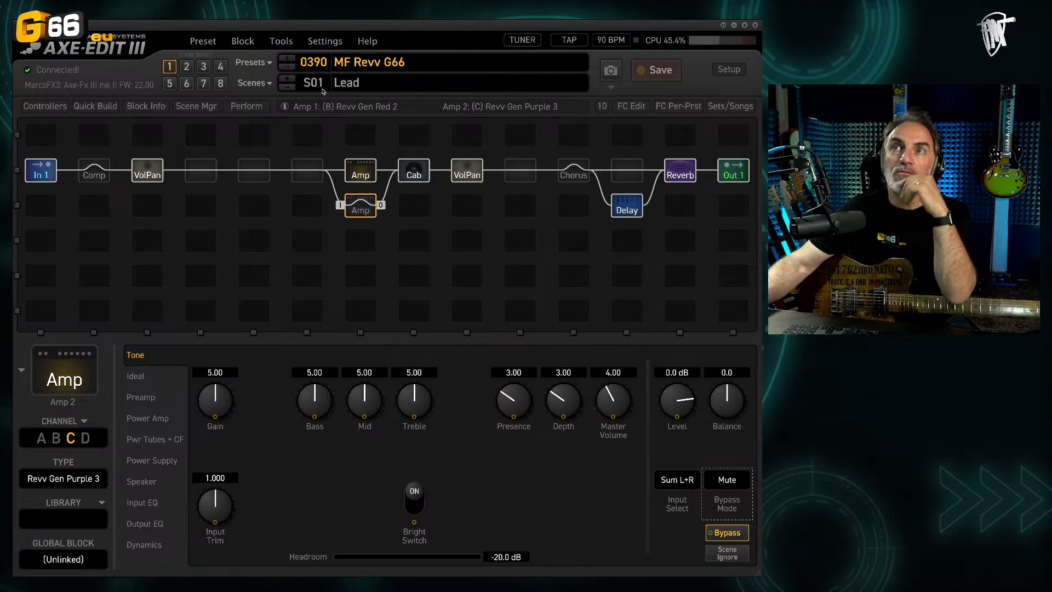
# Step: Load preset 0392, MF Revv Ext, and examine the settings of its Amp 1 and Cab blocks
pyautogui.click(268, 65)
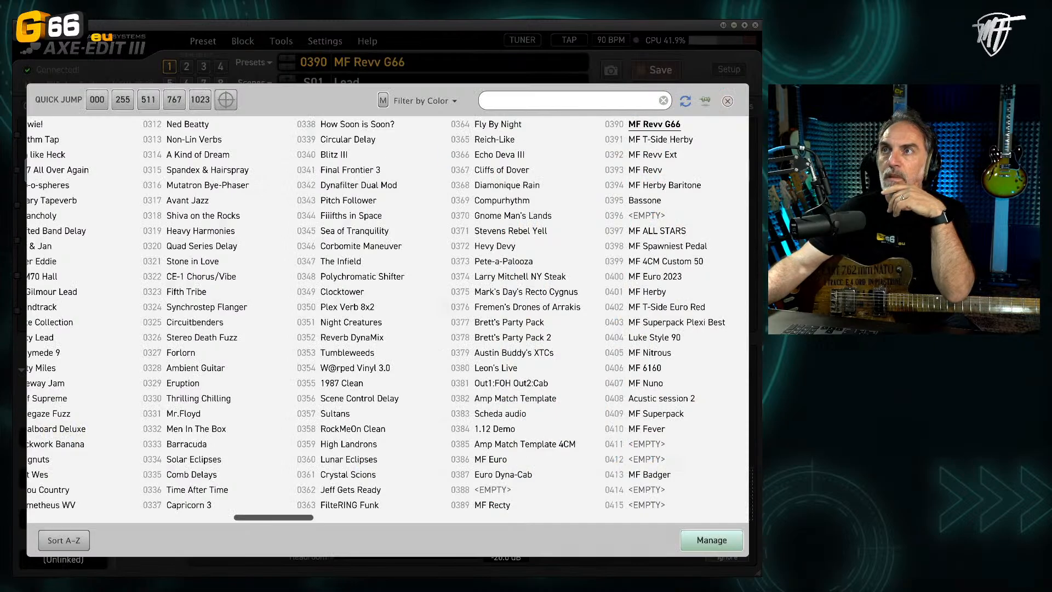
pyautogui.click(705, 158)
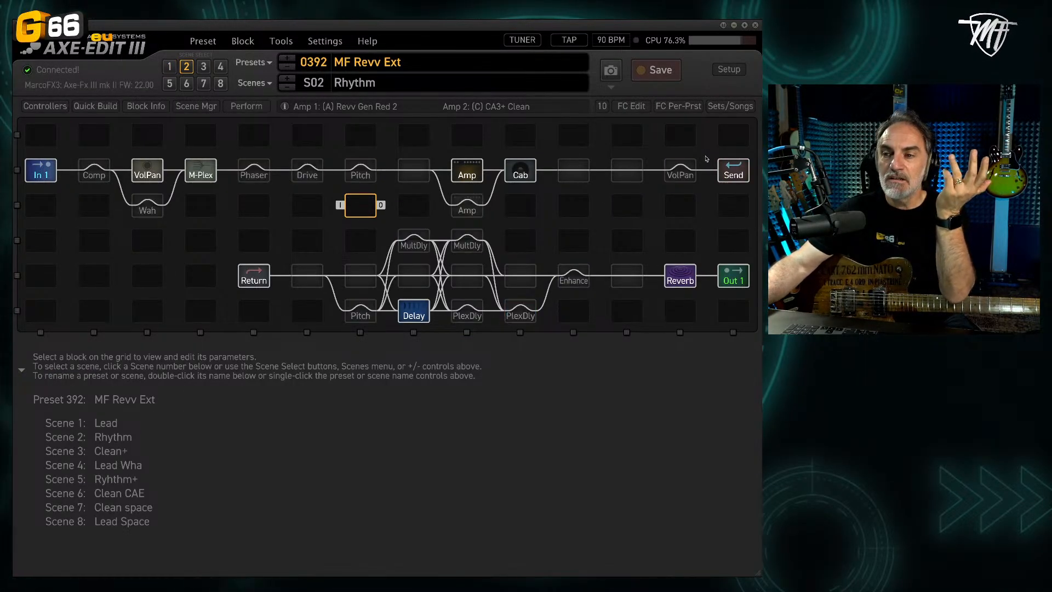
pyautogui.click(474, 179)
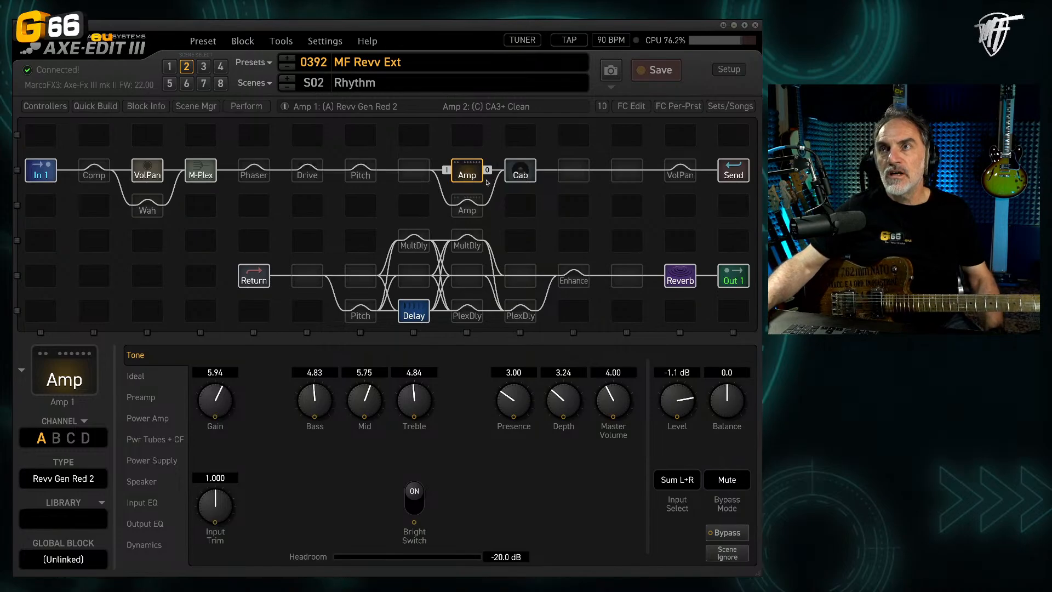
pyautogui.click(523, 179)
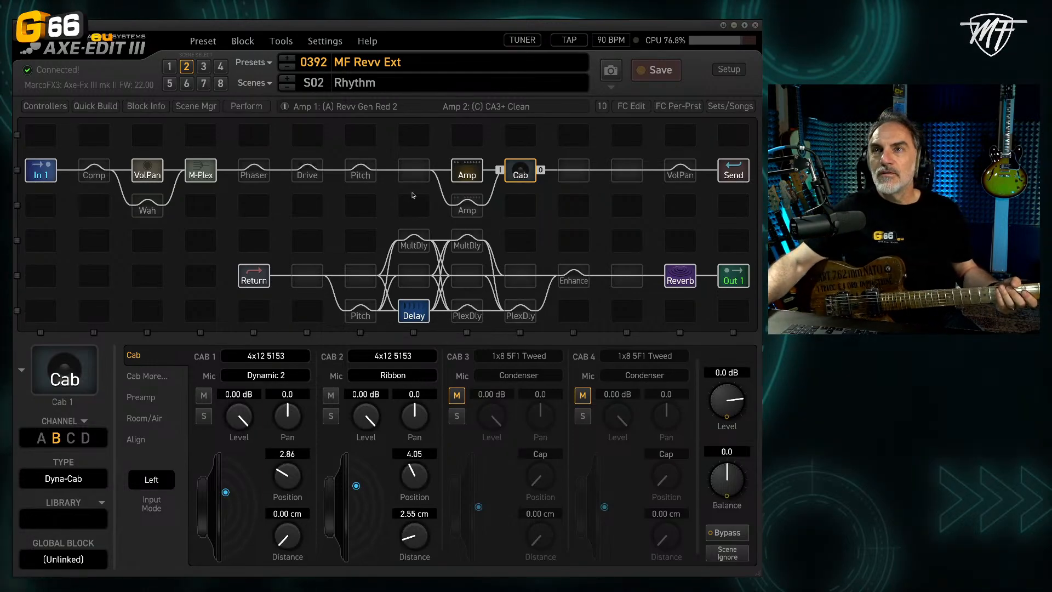
# Step: Examine the Pitch 2 block's Classic Whammy settings and the modifier assigned to its Control parameter
pyautogui.click(364, 180)
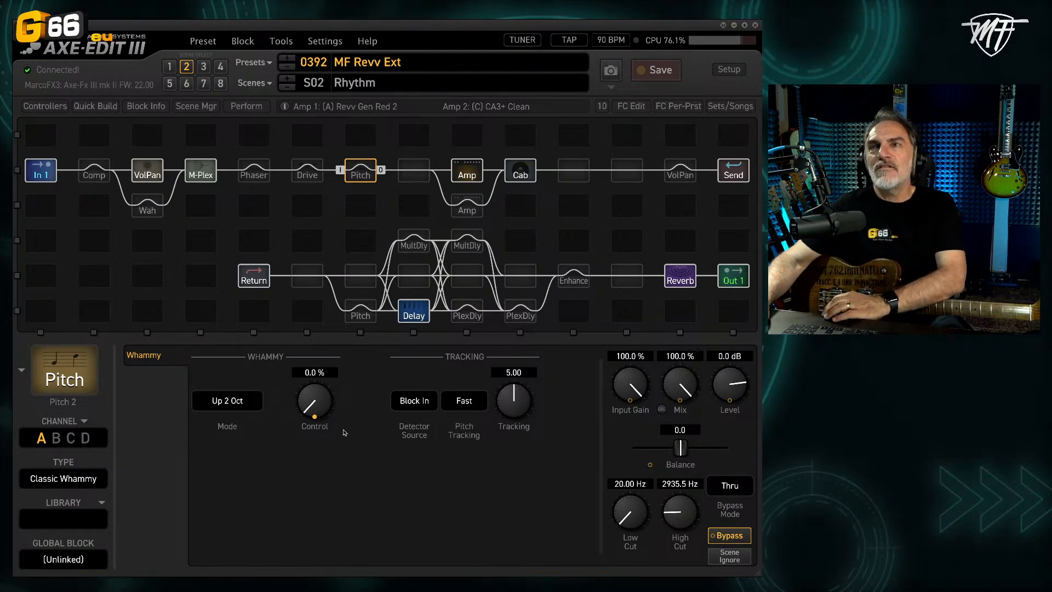
pyautogui.click(324, 403)
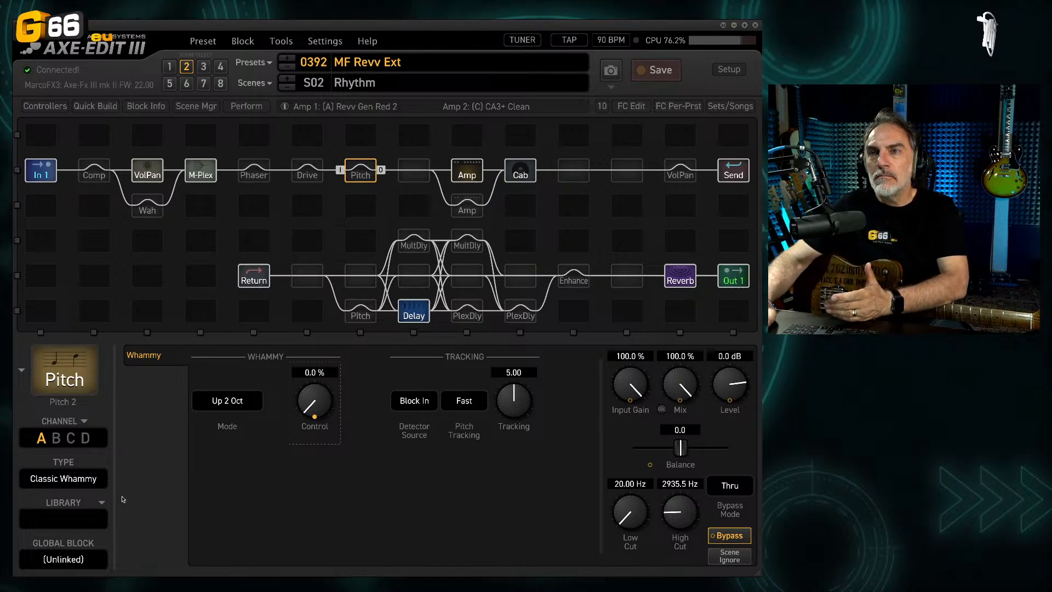
pyautogui.click(315, 417)
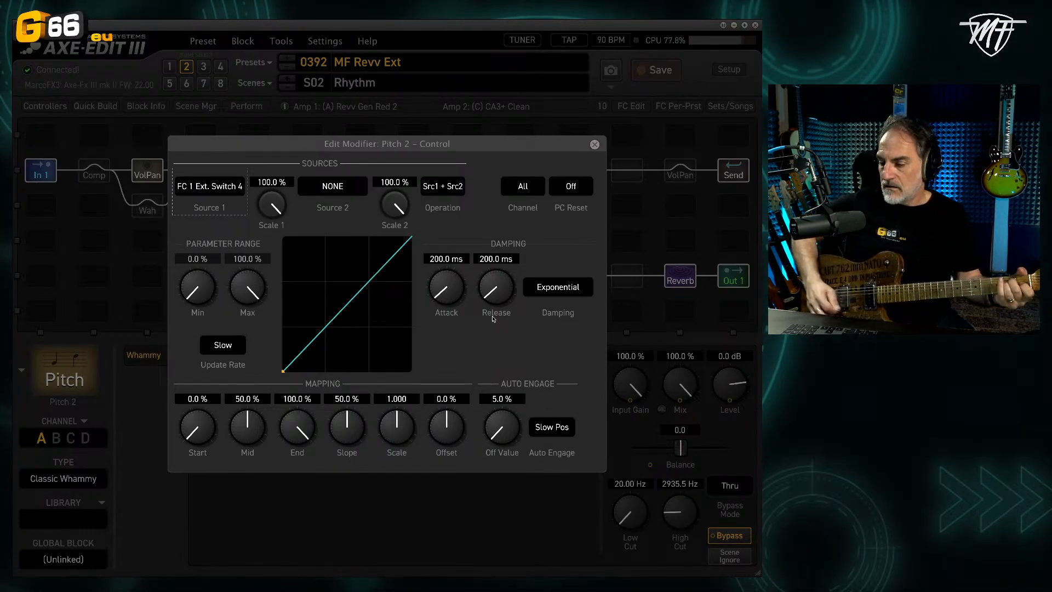
pyautogui.click(595, 146)
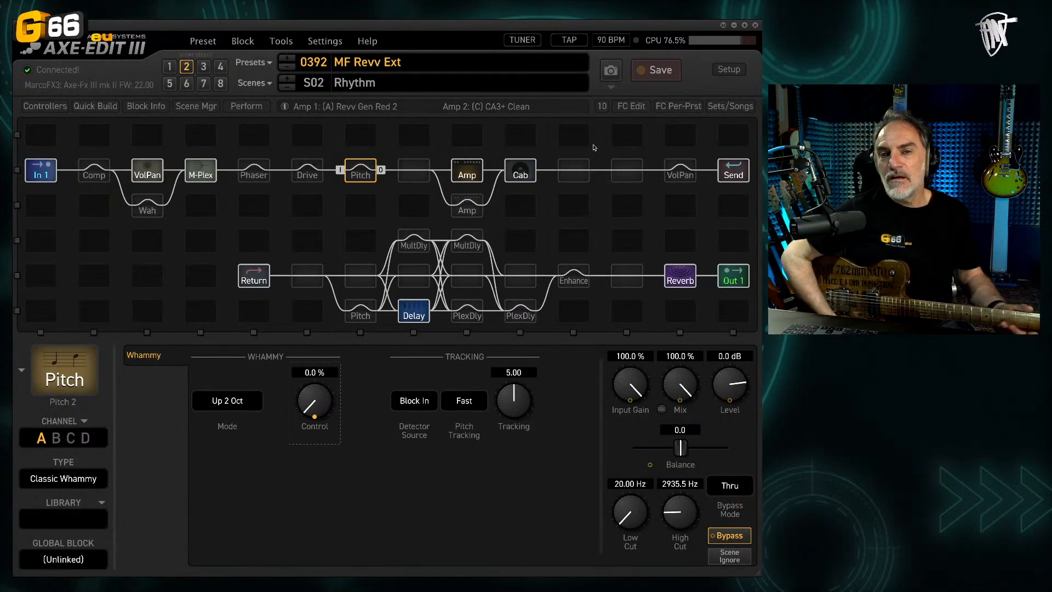